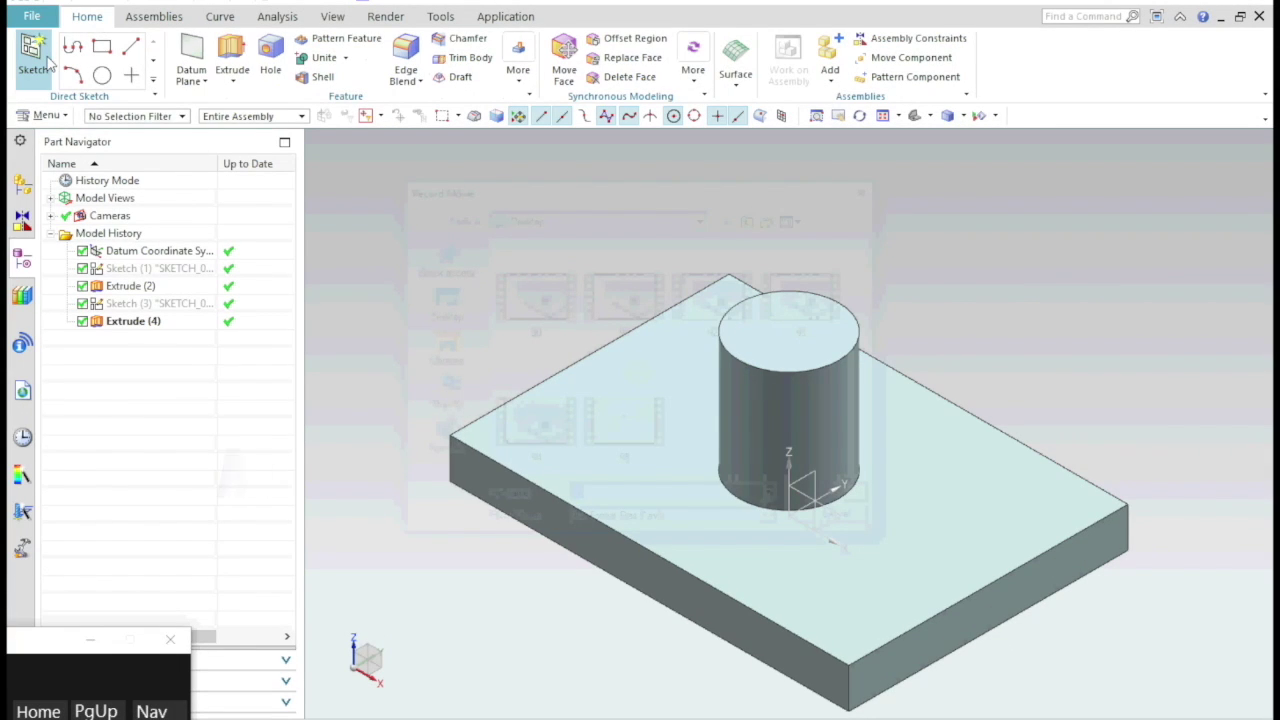
Start a sketch at the cylinder's bottom edge and draw sloped and vertical lines off the plate edge
{"action": "left_click", "coordinate": [40, 58]}
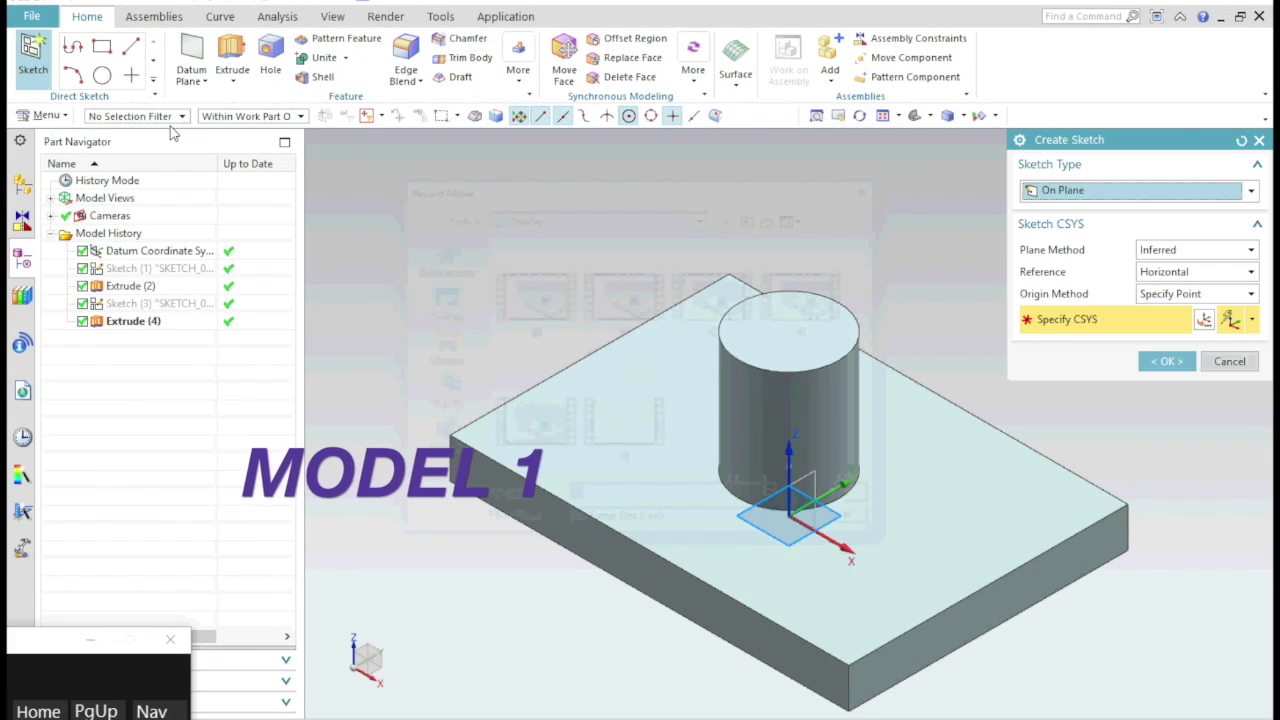
{"action": "left_click", "coordinate": [730, 470]}
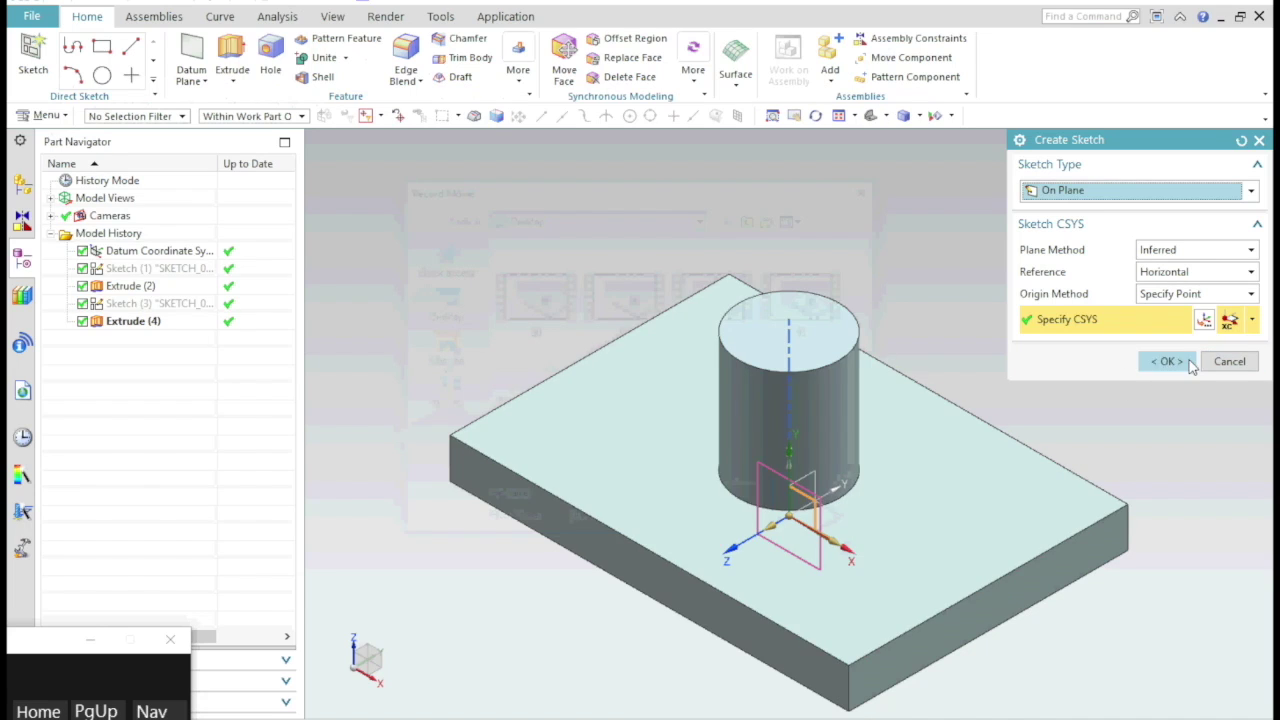
{"action": "left_click", "coordinate": [1168, 361]}
{"action": "key", "text": "l"}
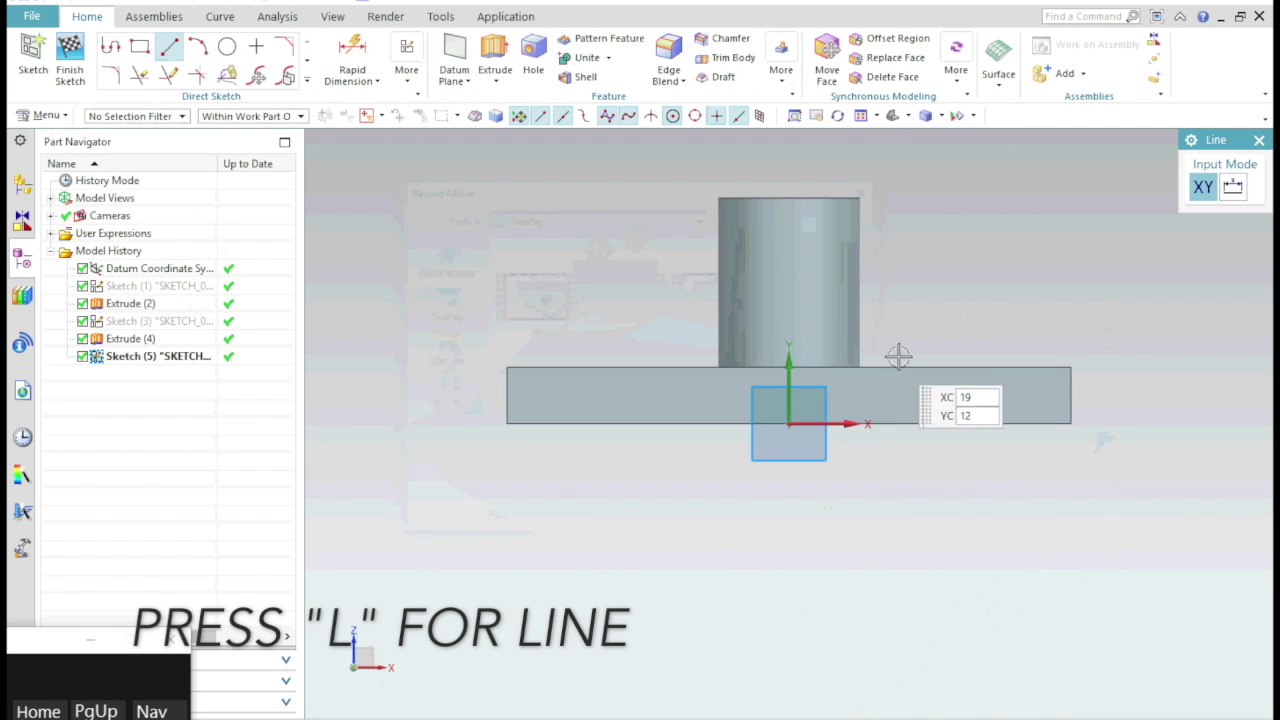
{"action": "left_click", "coordinate": [990, 366]}
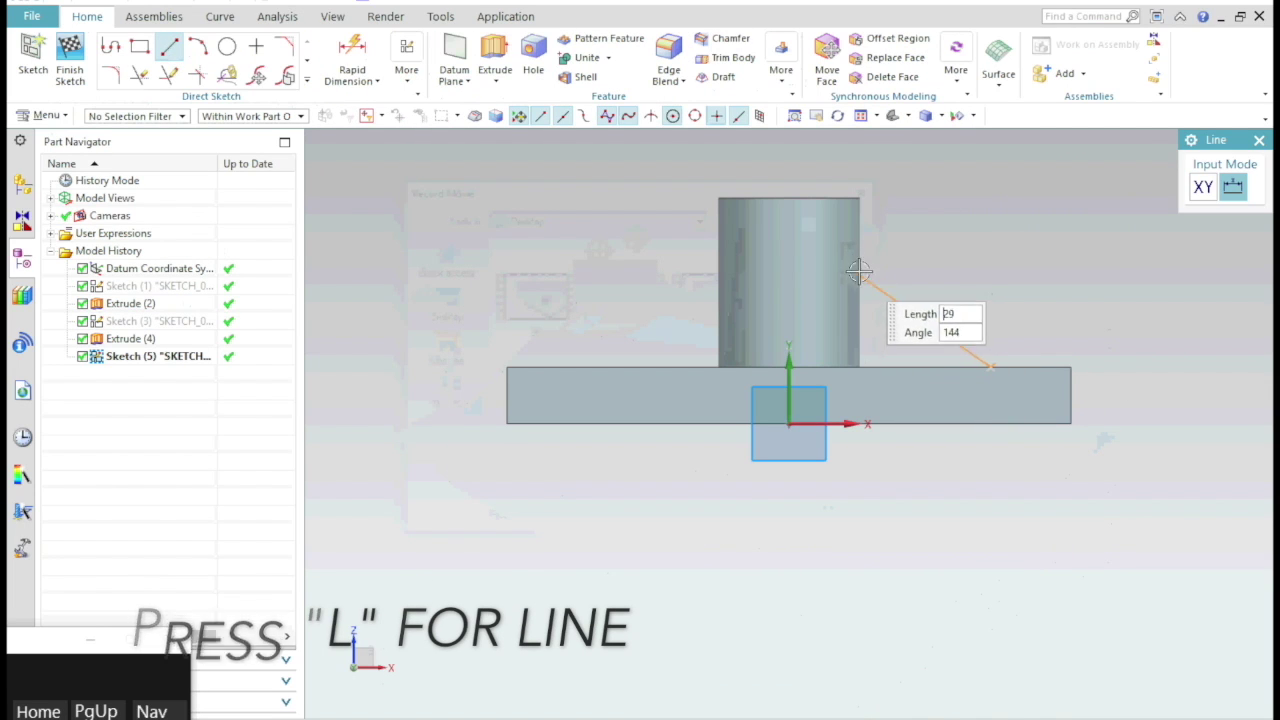
{"action": "left_click", "coordinate": [908, 254]}
{"action": "left_click", "coordinate": [917, 368]}
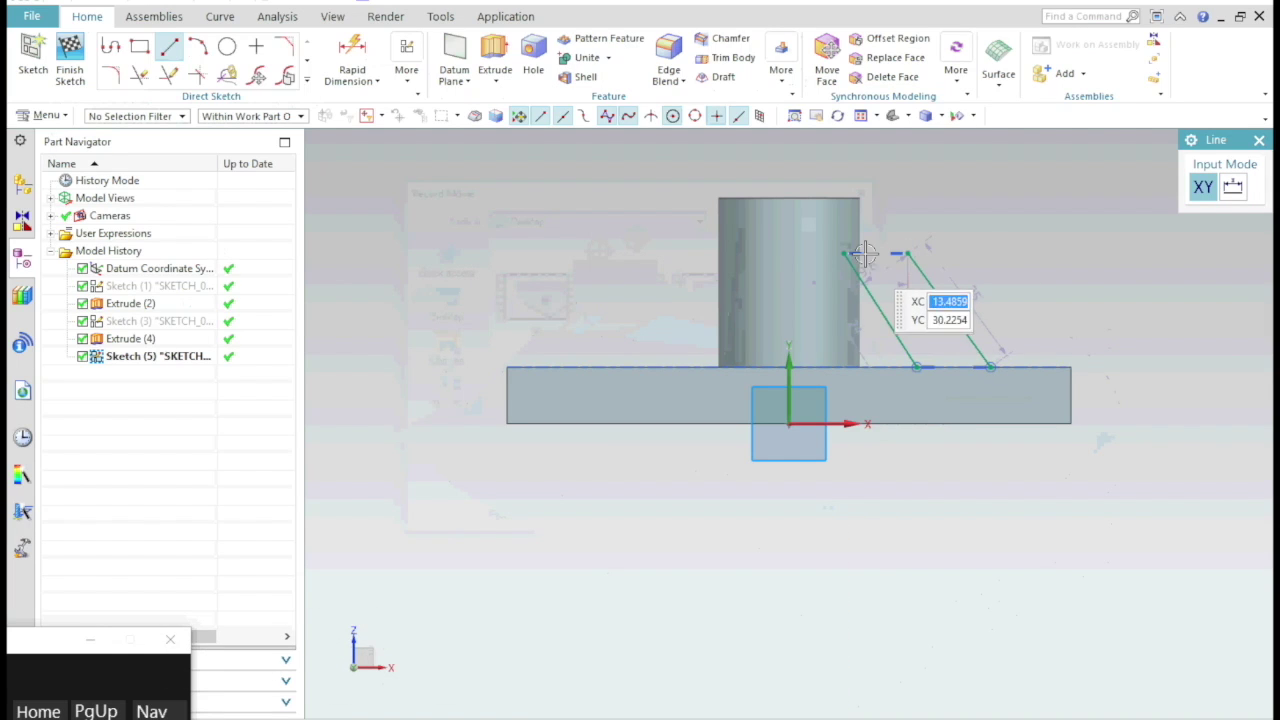
{"action": "left_click", "coordinate": [856, 366]}
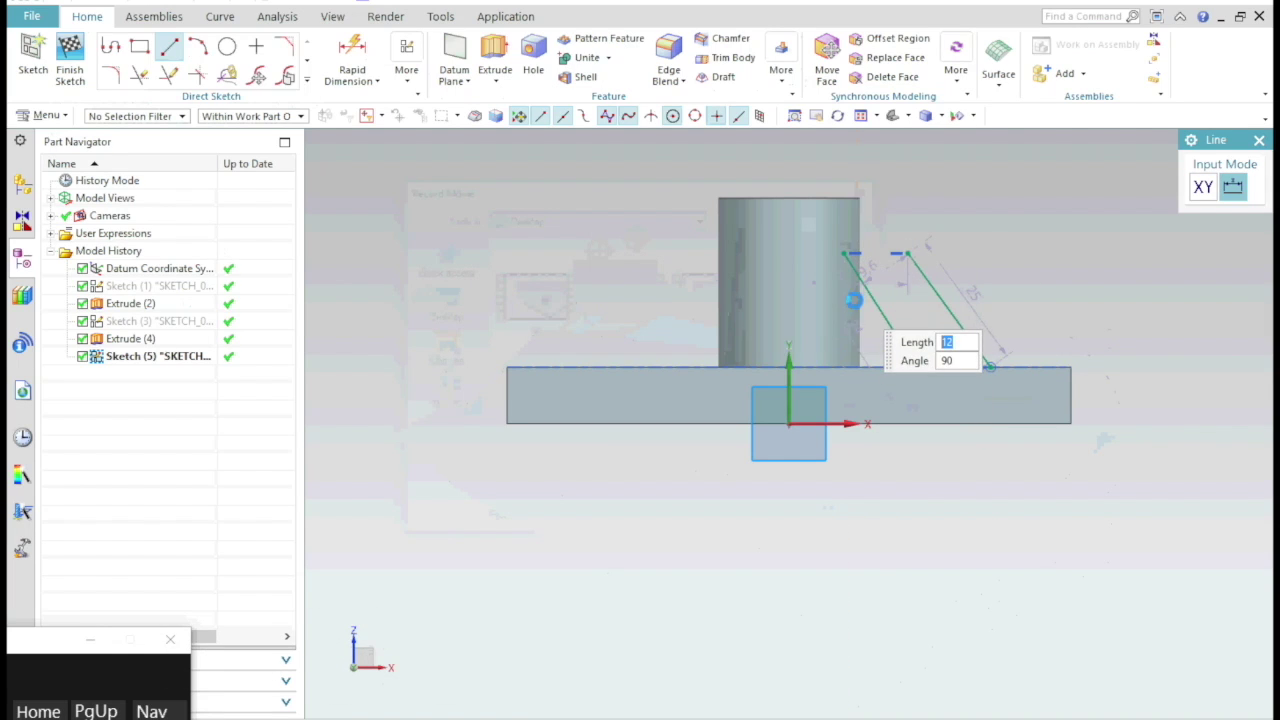
{"action": "left_click", "coordinate": [855, 300]}
Add the intersection curve between the sketch plane and the cylinder face, then finish the sketch
{"action": "scroll", "coordinate": [858, 318], "scroll_direction": "up", "scroll_amount": 4}
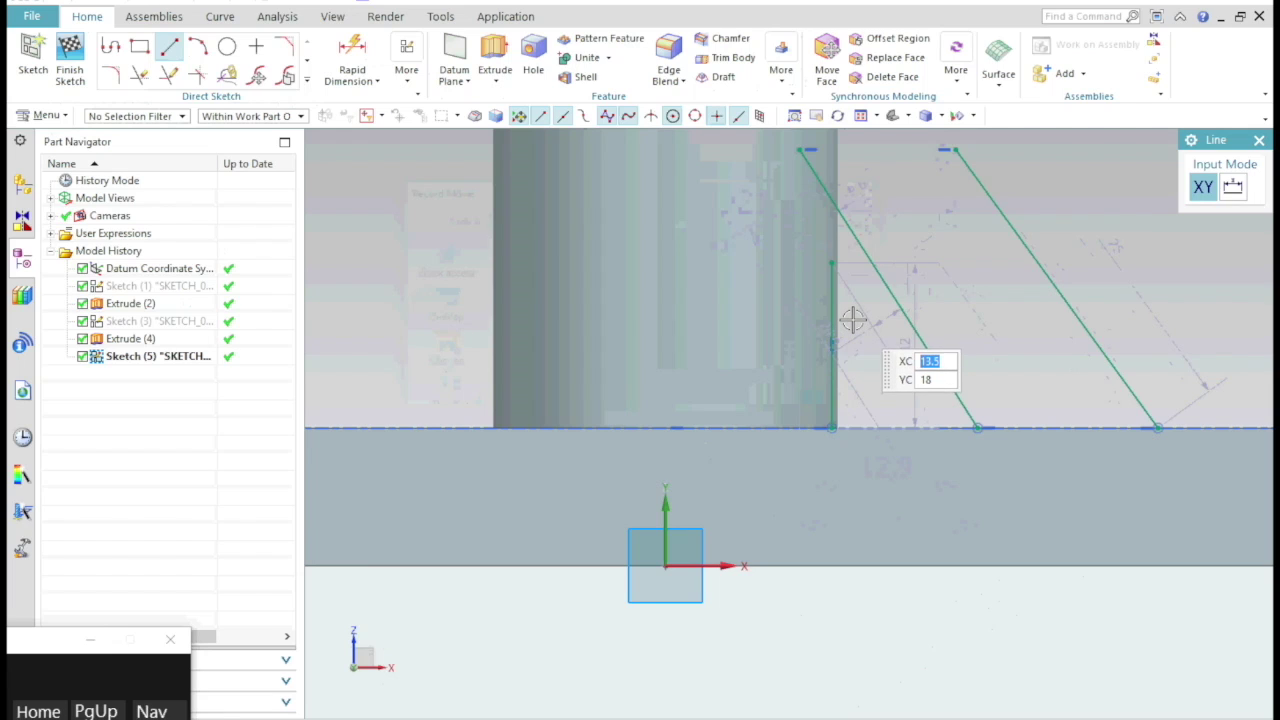
{"action": "scroll", "coordinate": [857, 355], "scroll_direction": "down", "scroll_amount": 5}
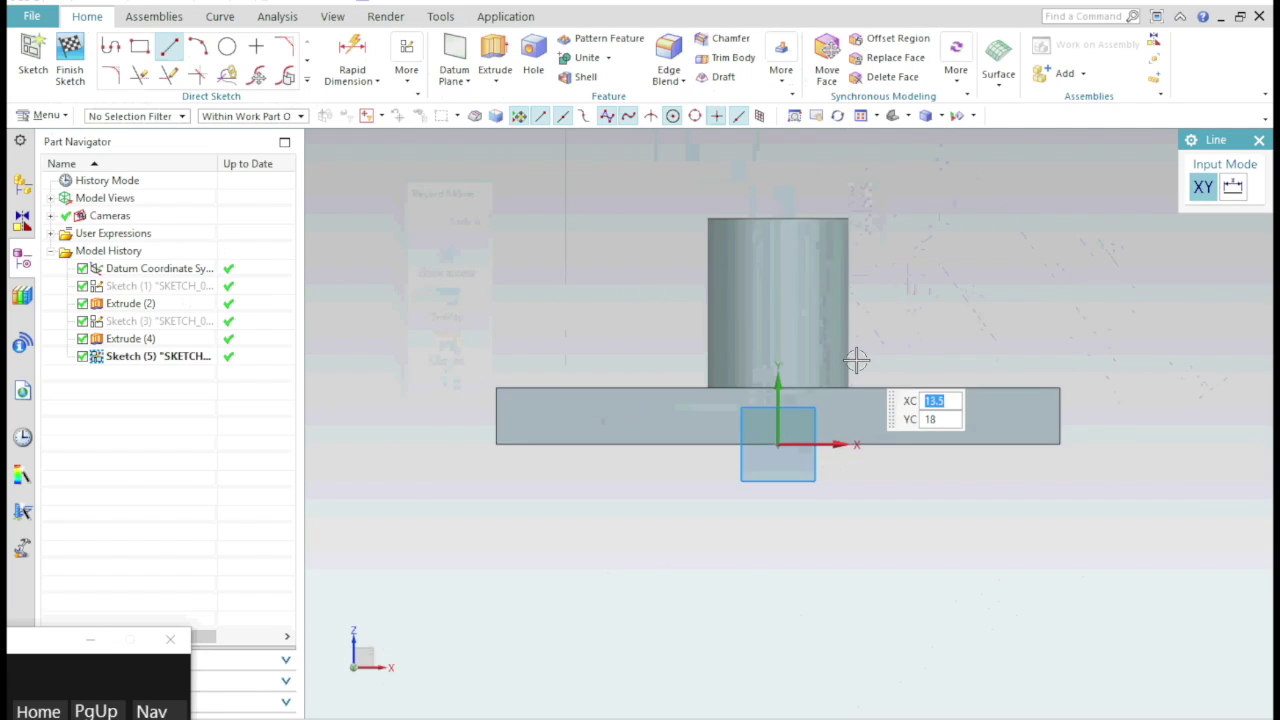
{"action": "middle_click_drag", "start_coordinate": [866, 337], "coordinate": [806, 372]}
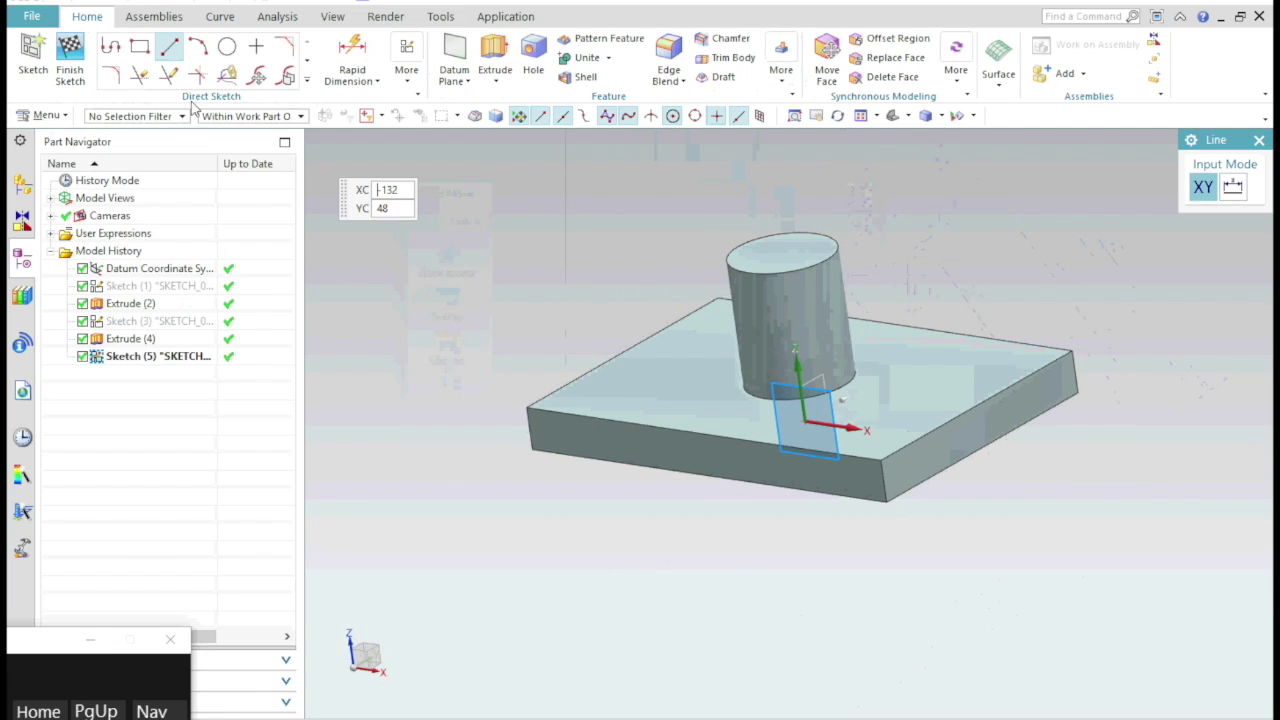
{"action": "left_click", "coordinate": [300, 83]}
{"action": "left_click", "coordinate": [197, 188]}
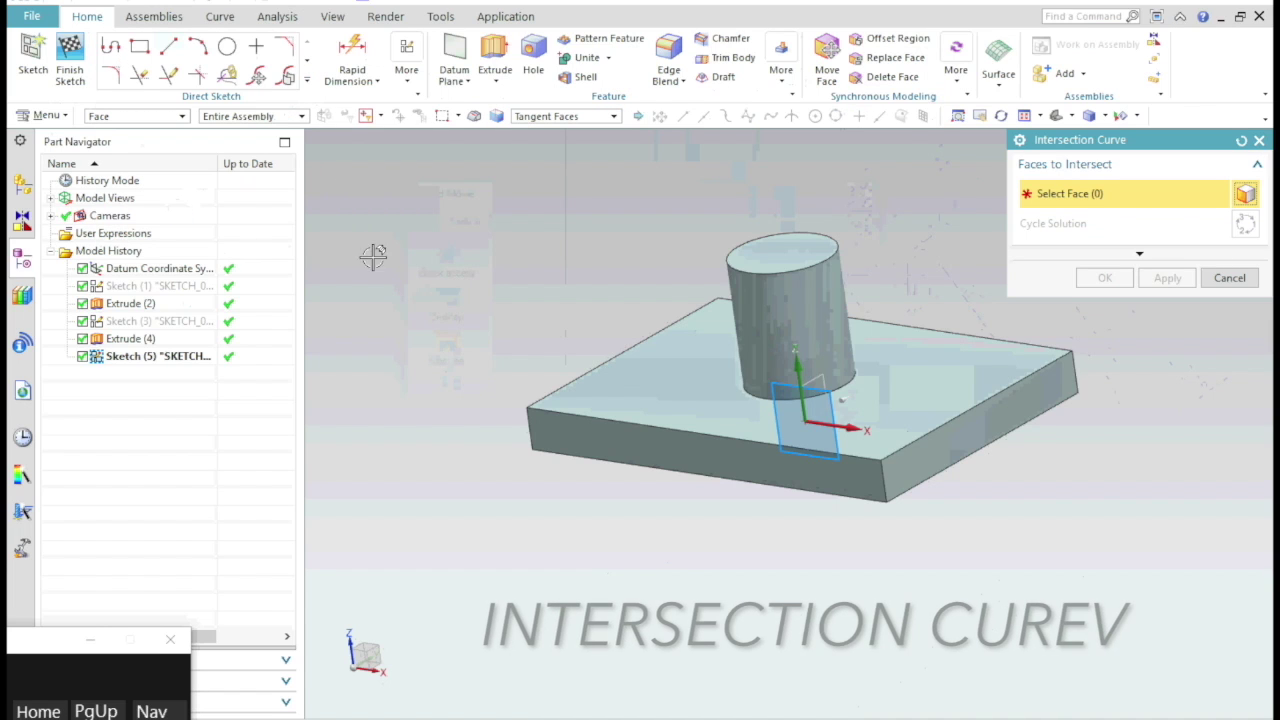
{"action": "left_click", "coordinate": [788, 315]}
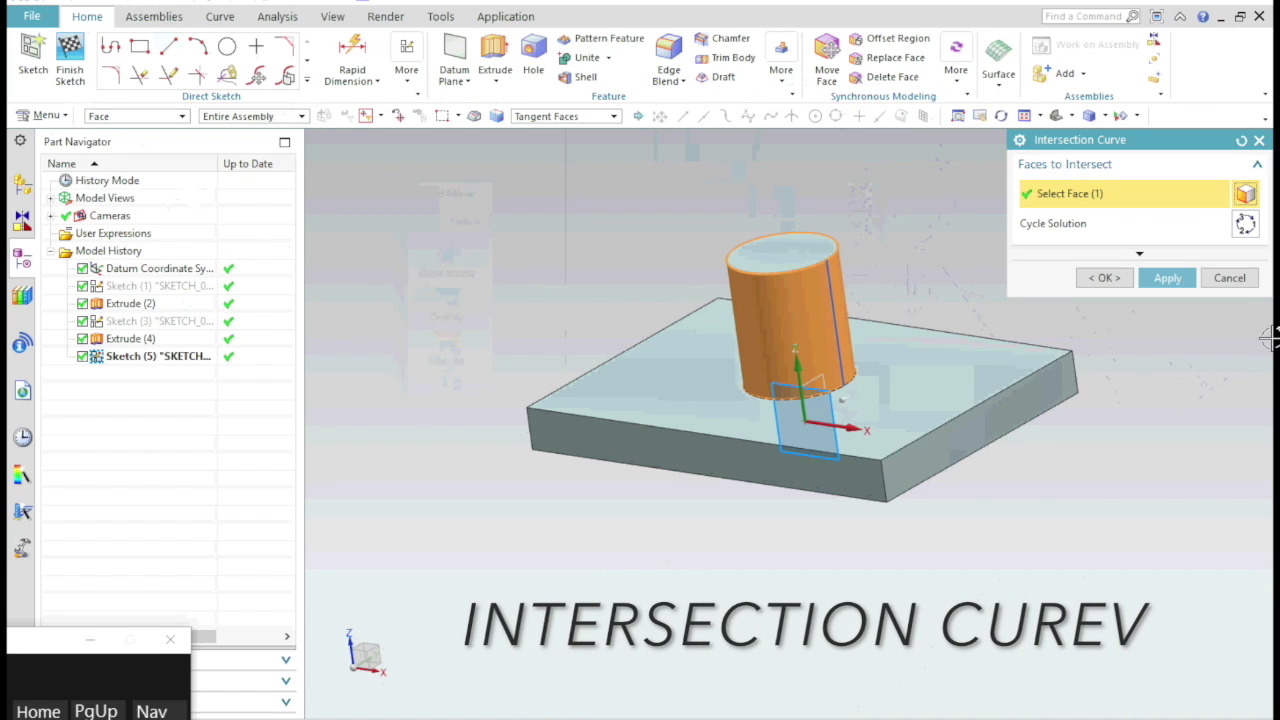
{"action": "left_click", "coordinate": [1168, 278]}
{"action": "left_click", "coordinate": [1229, 277]}
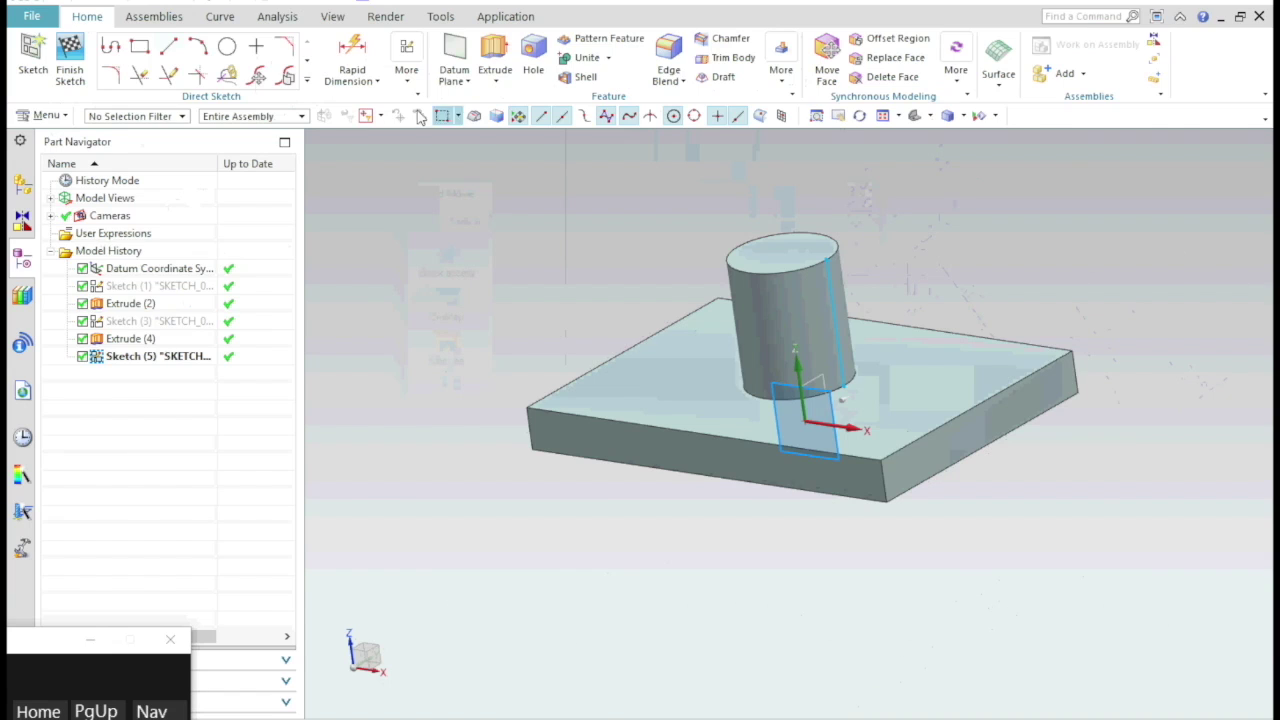
{"action": "left_click", "coordinate": [84, 60]}
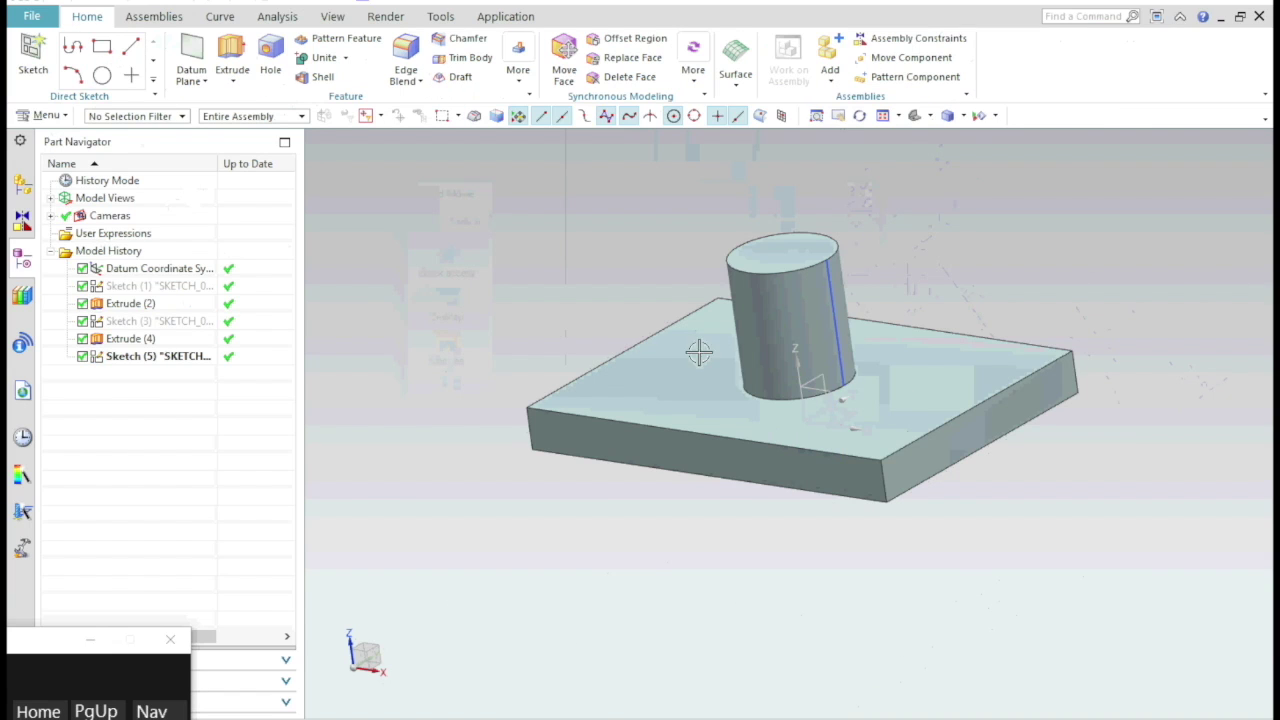
Start a Rib and sketch a slanted line on the YZ plane from the cylinder's top corner to the plate edge
{"action": "left_click", "coordinate": [50, 116]}
{"action": "mouse_move", "coordinate": [62, 201]}
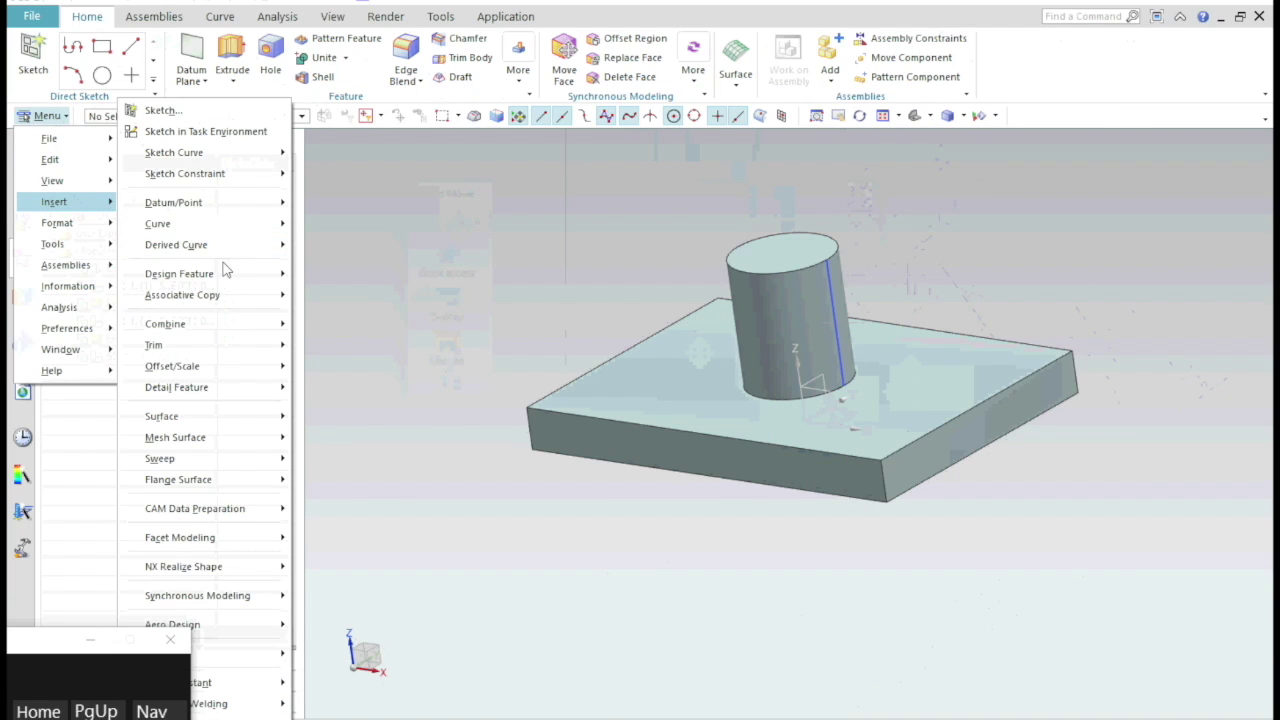
{"action": "mouse_move", "coordinate": [226, 272]}
{"action": "left_click", "coordinate": [327, 579]}
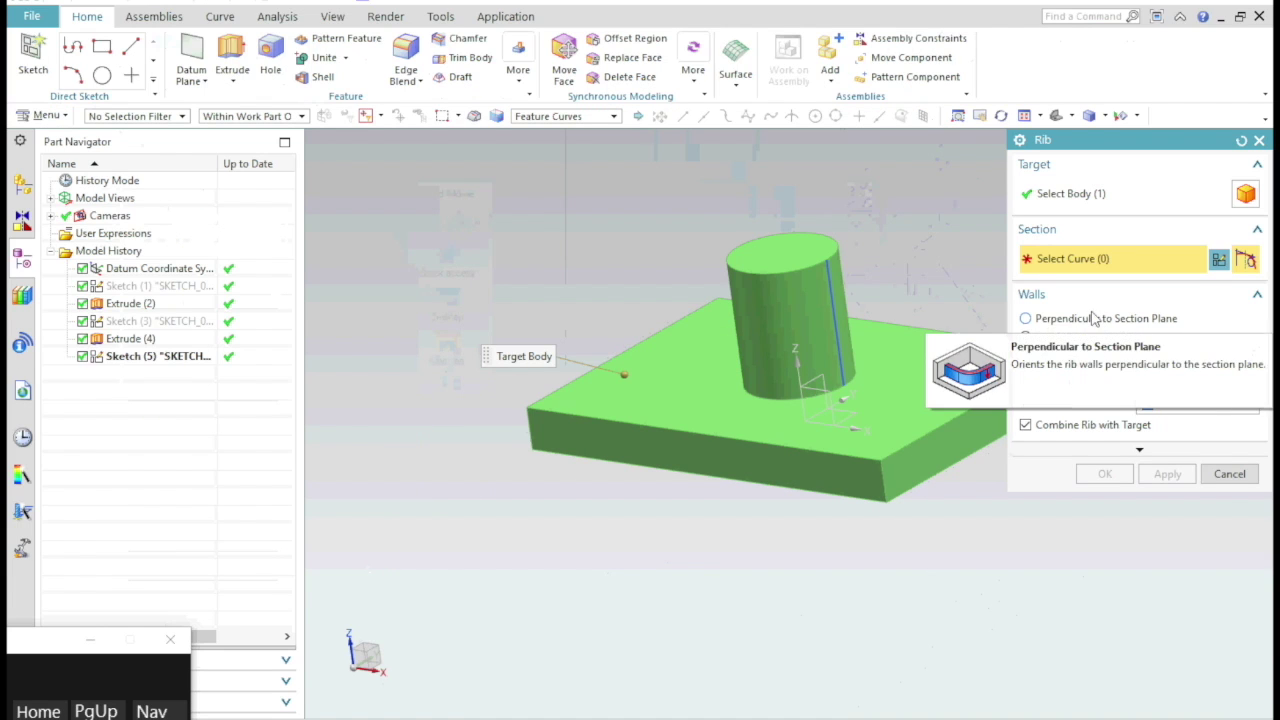
{"action": "left_click", "coordinate": [824, 388]}
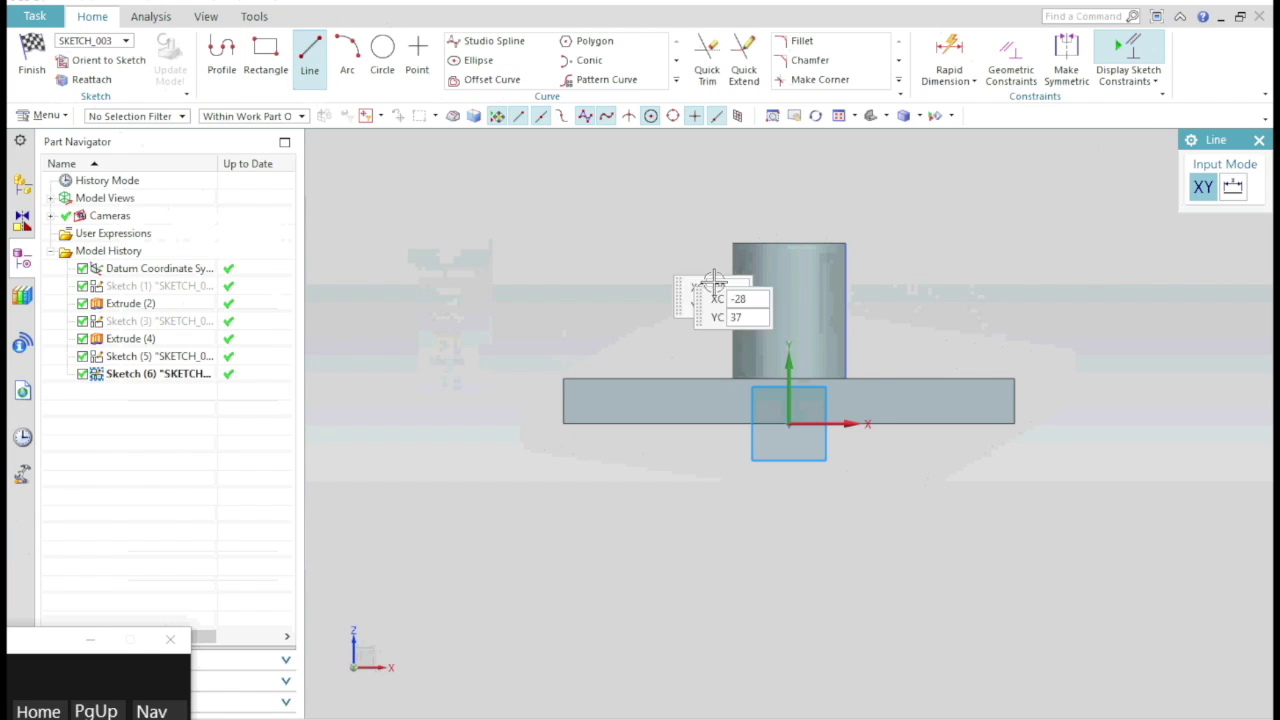
{"action": "left_click", "coordinate": [845, 270]}
{"action": "left_click", "coordinate": [964, 378]}
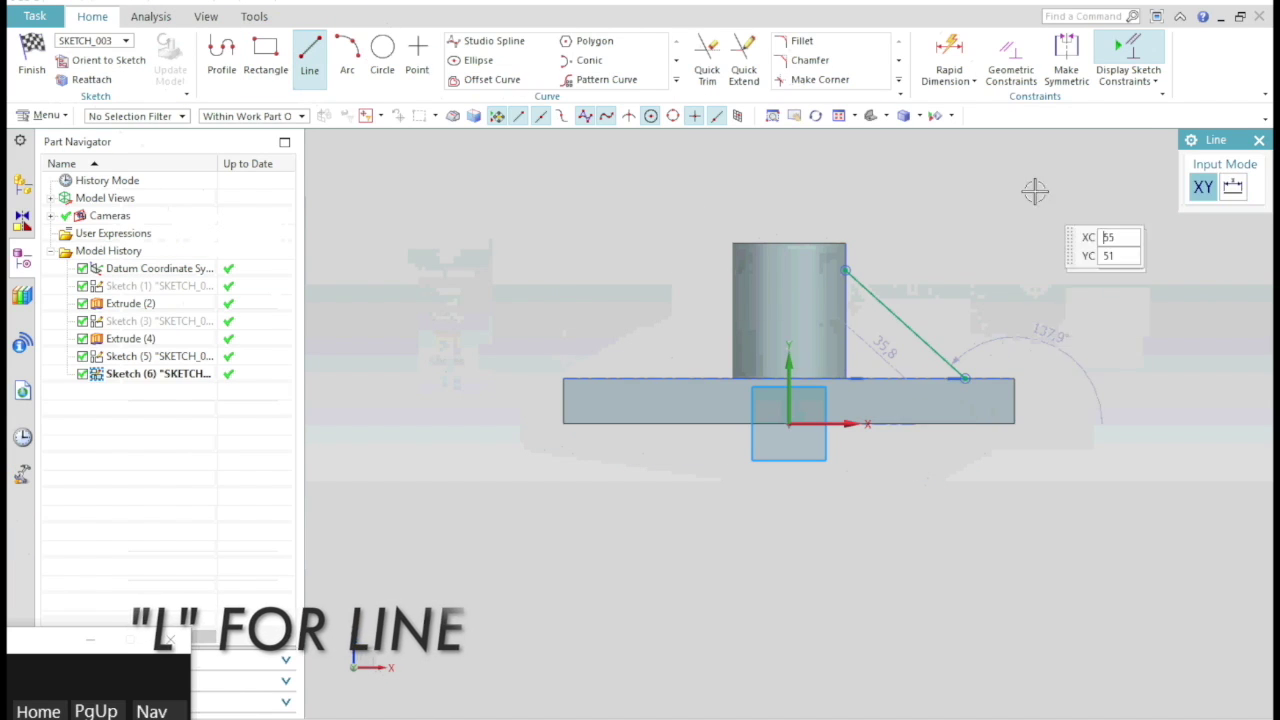
Dimension the rib line 6.0 vertically and 10.9 horizontally, then finish the profile sketch
{"action": "left_click", "coordinate": [949, 60]}
{"action": "left_click", "coordinate": [818, 236]}
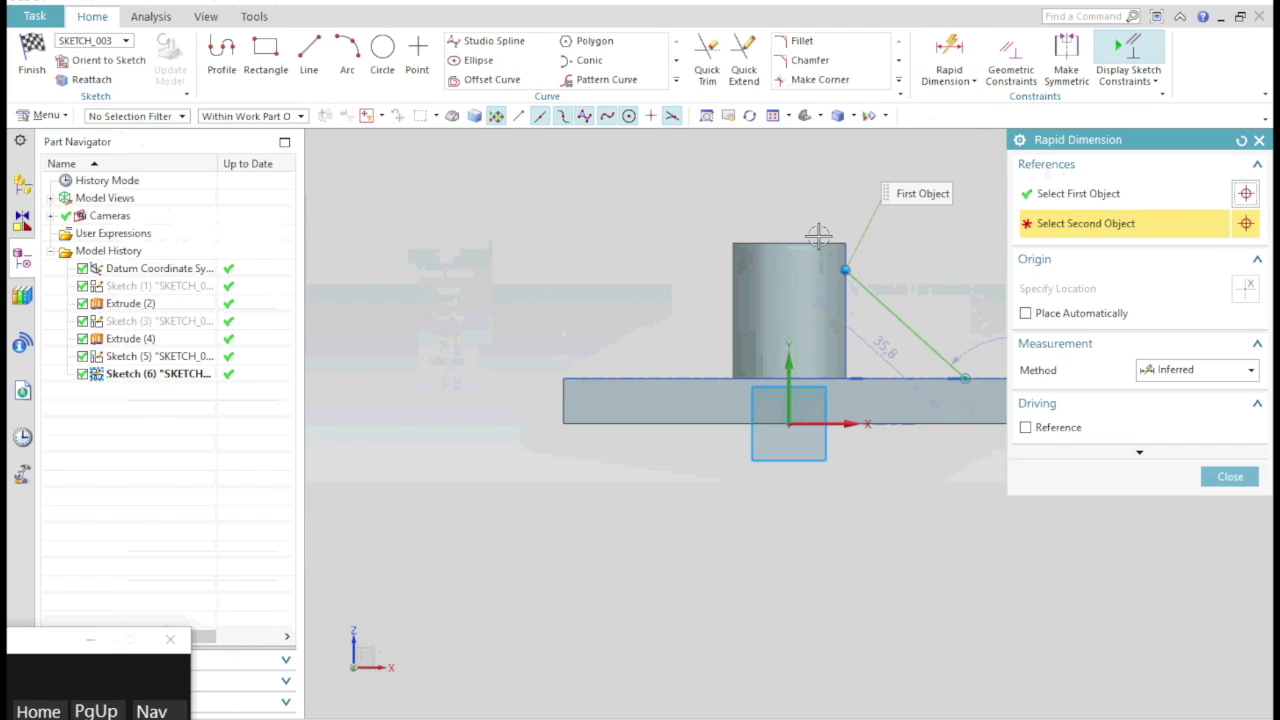
{"action": "left_click", "coordinate": [845, 270]}
{"action": "left_click", "coordinate": [890, 255]}
{"action": "middle_click_drag", "start_coordinate": [1003, 380], "coordinate": [965, 385], "text": "shift"}
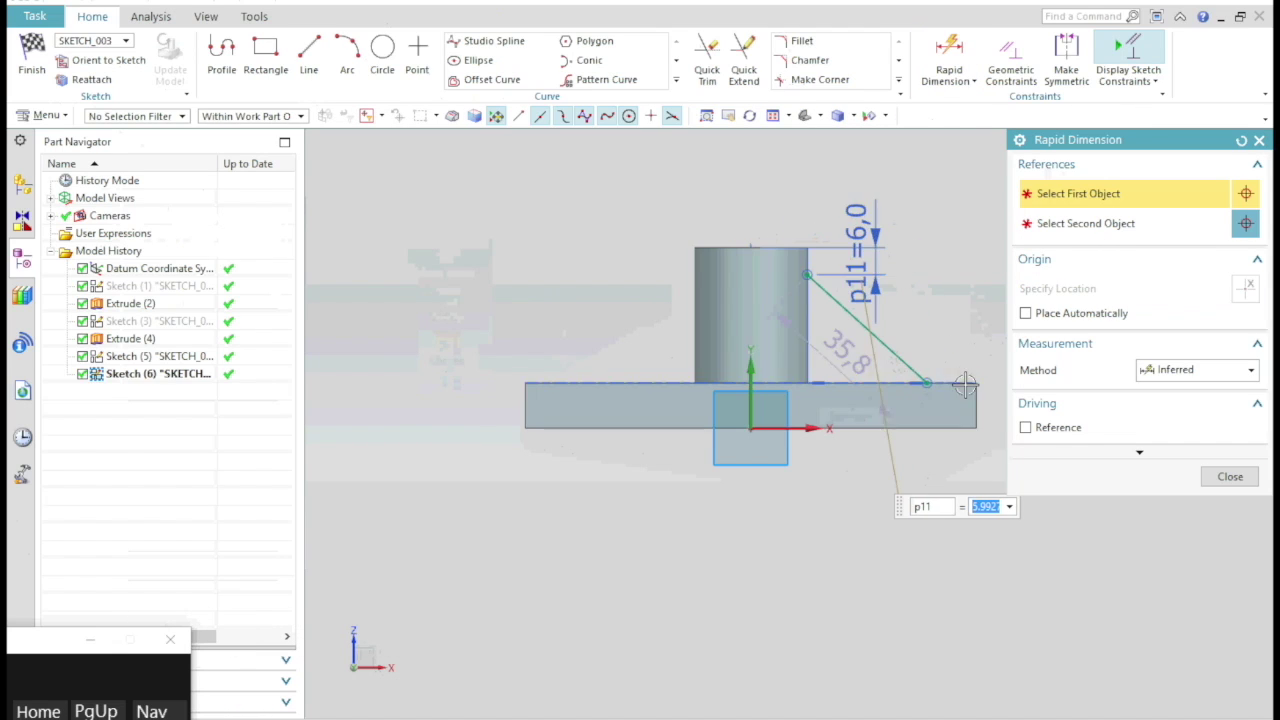
{"action": "left_click", "coordinate": [946, 384]}
{"action": "left_click", "coordinate": [922, 383]}
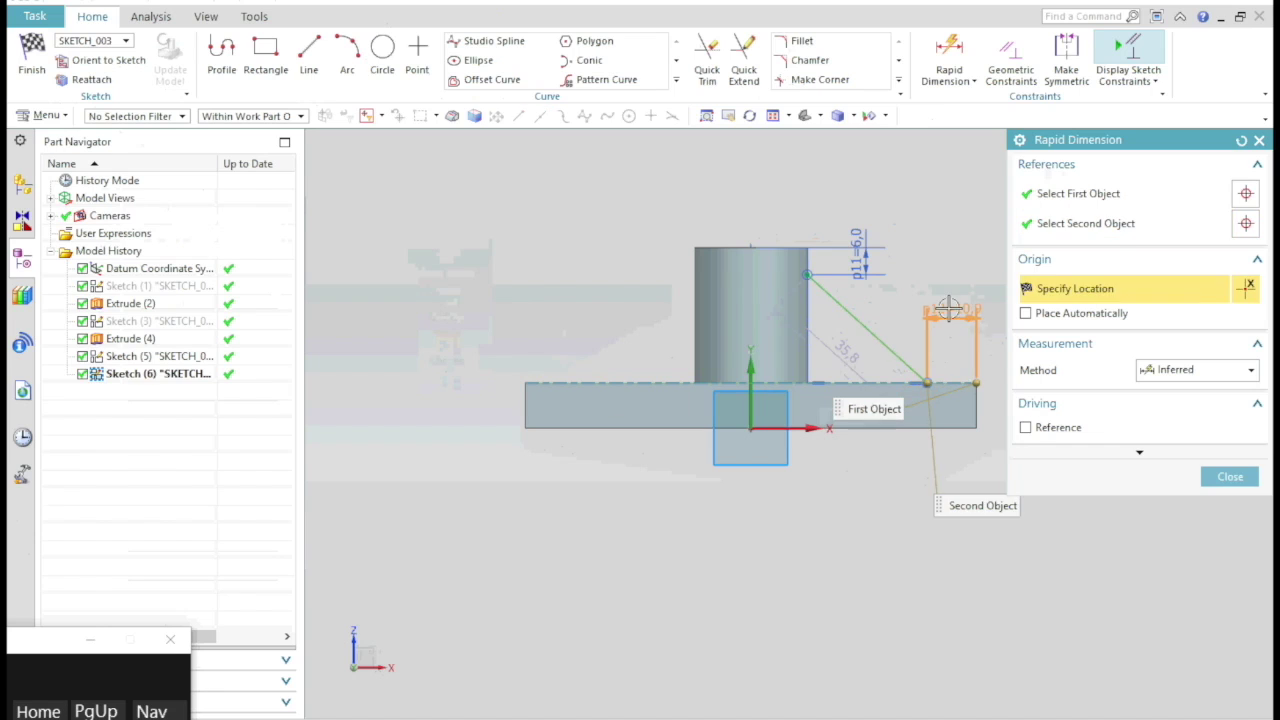
{"action": "left_click", "coordinate": [980, 320]}
{"action": "left_click", "coordinate": [1230, 478]}
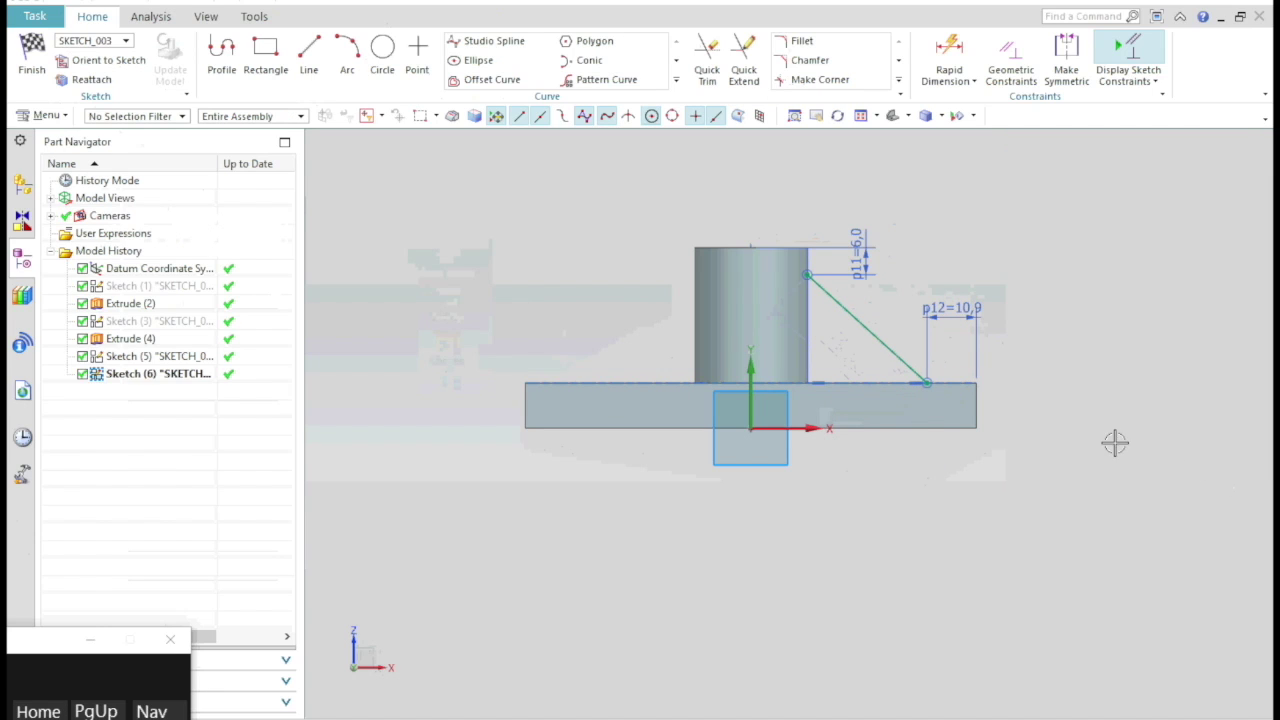
{"action": "key", "text": "ctrl+q"}
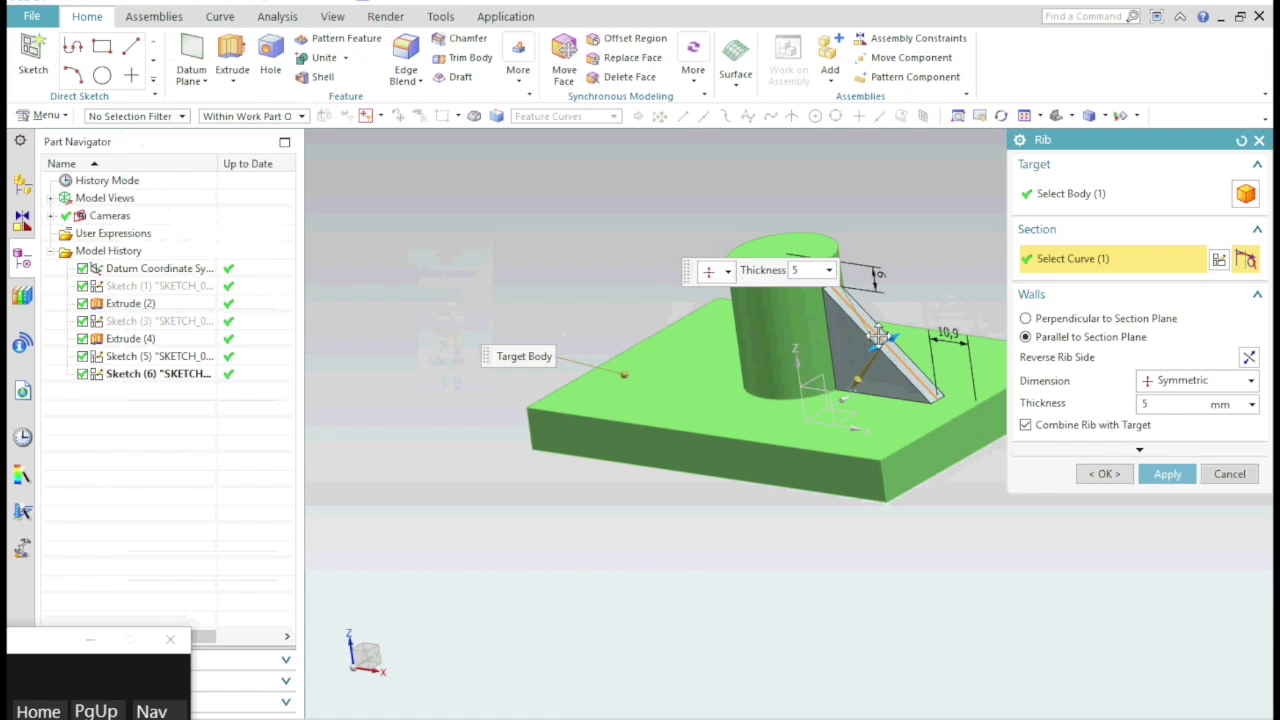
Set the rib thickness to 6 mm, keeping Parallel to Section Plane and Symmetric, and create it
{"action": "scroll", "coordinate": [866, 345], "scroll_direction": "up", "scroll_amount": 4}
{"action": "type", "text": "8"}
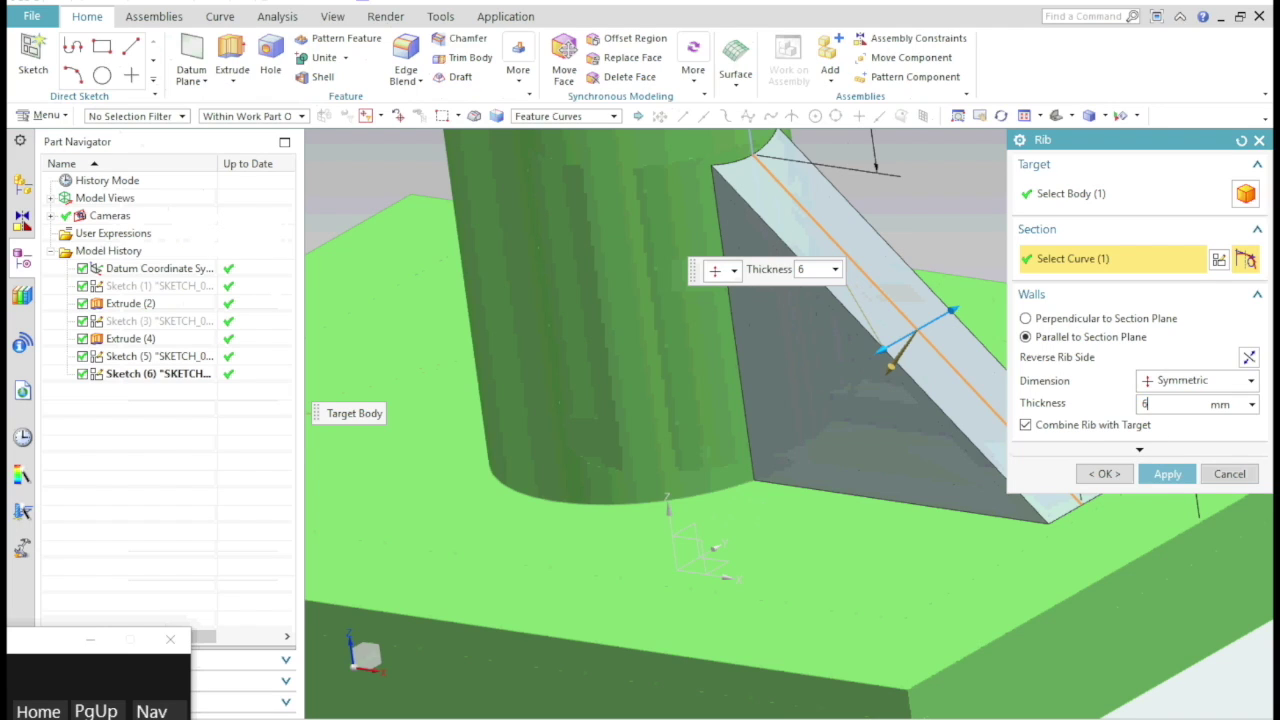
{"action": "key", "text": "Return"}
{"action": "left_click", "coordinate": [1160, 473]}
{"action": "left_click", "coordinate": [1229, 473]}
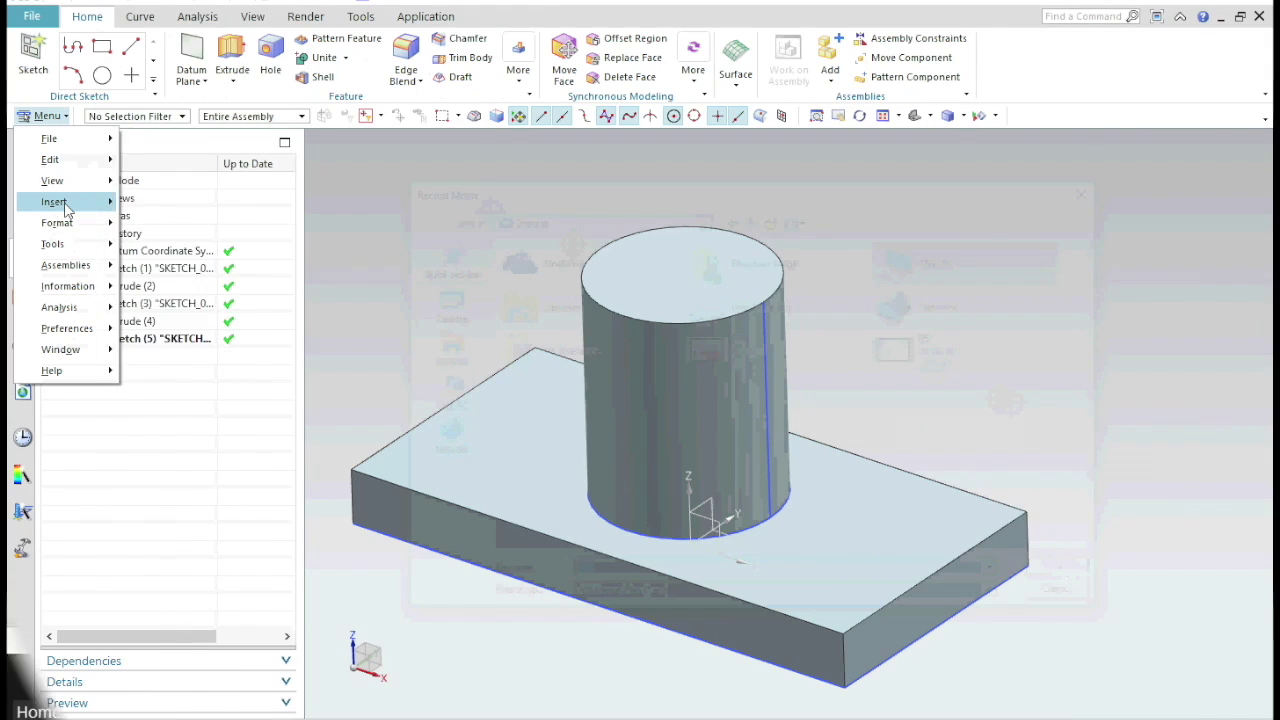
Start a rib on the next model and sketch a diagonal line from the plate edge to the cylinder's top
{"action": "mouse_move", "coordinate": [65, 205]}
{"action": "mouse_move", "coordinate": [190, 273]}
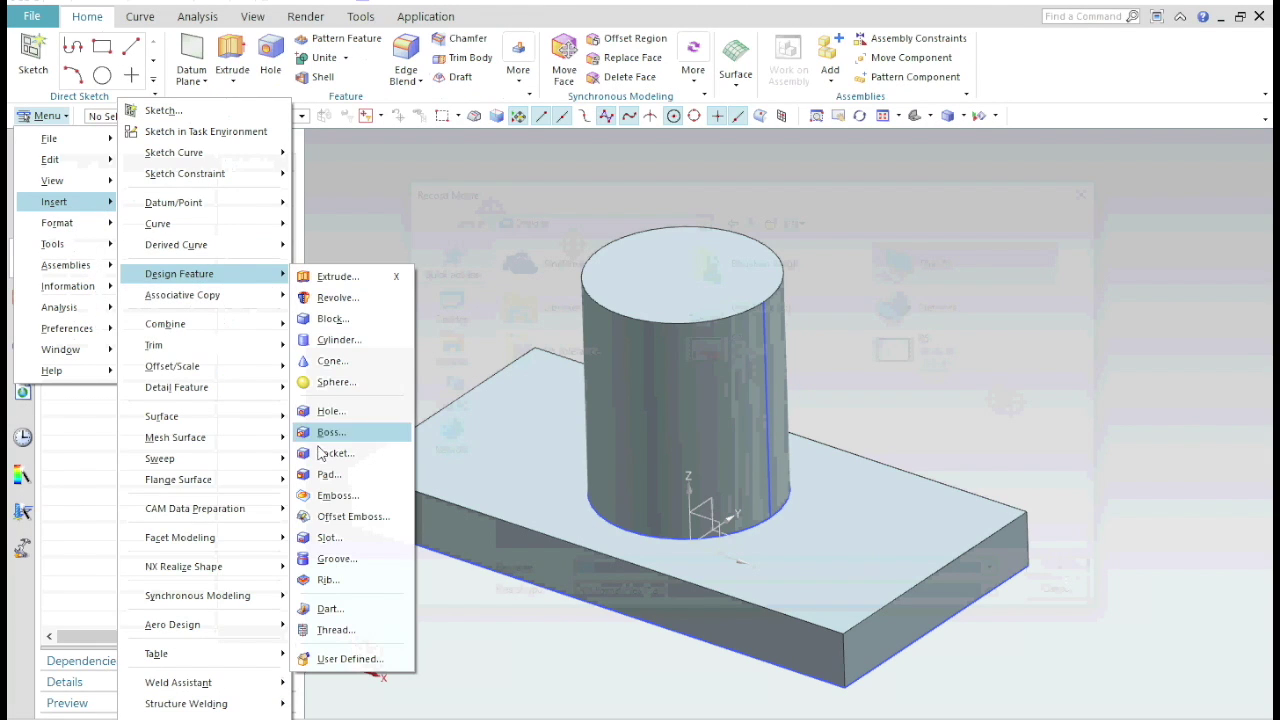
{"action": "left_click", "coordinate": [355, 577]}
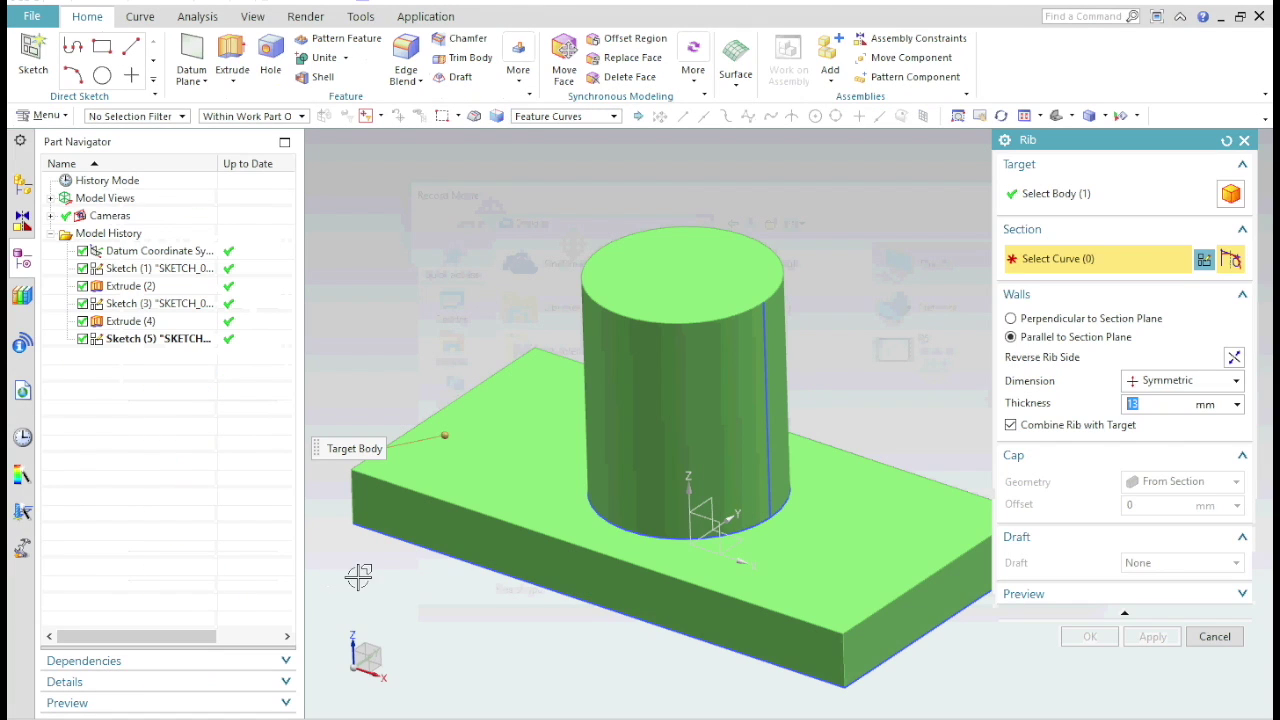
{"action": "left_click", "coordinate": [710, 540]}
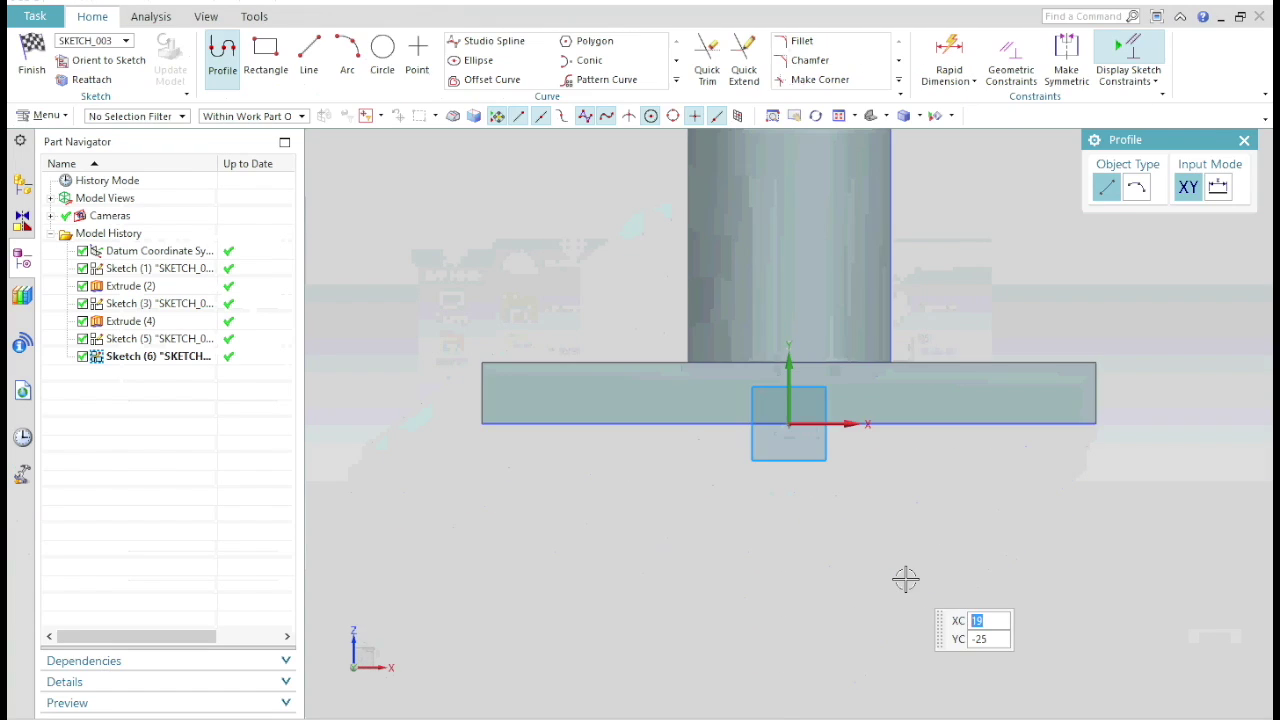
{"action": "scroll", "coordinate": [905, 578], "scroll_direction": "down", "scroll_amount": 4}
{"action": "scroll", "coordinate": [986, 508], "scroll_direction": "up", "scroll_amount": 5}
{"action": "key", "text": "l"}
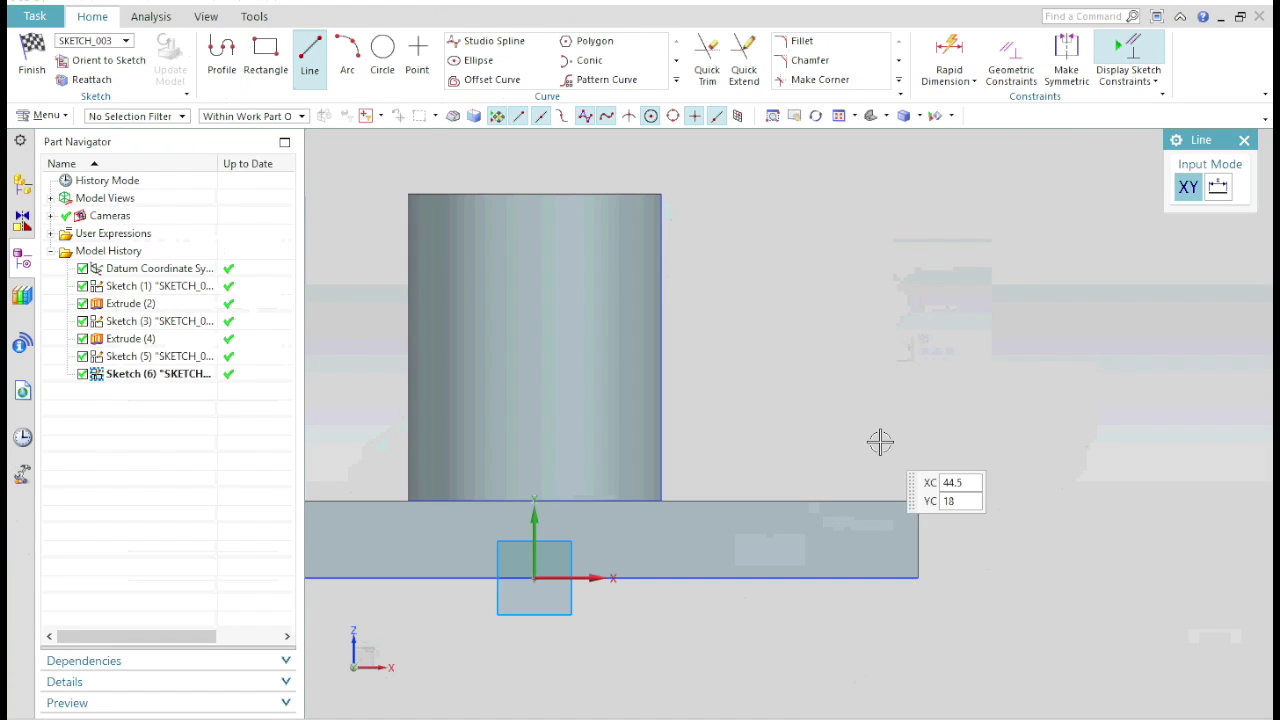
{"action": "left_click", "coordinate": [918, 500]}
{"action": "left_click", "coordinate": [660, 193]}
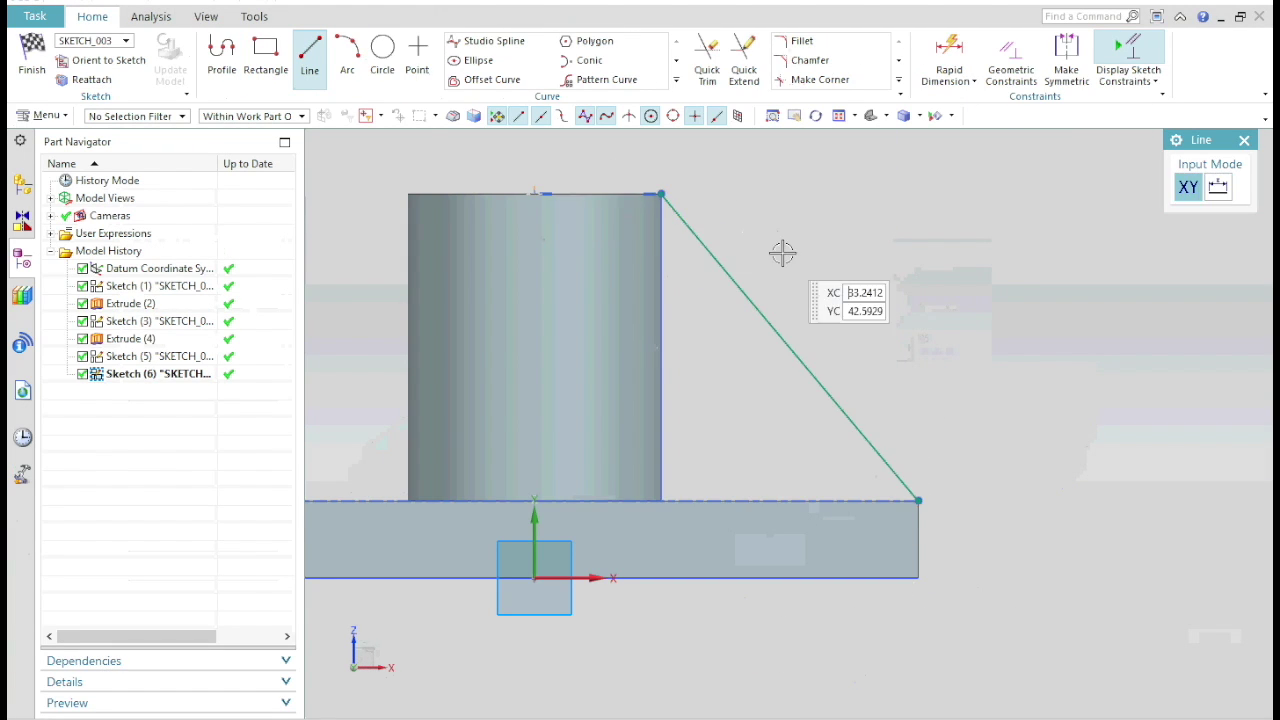
{"action": "mouse_move", "coordinate": [782, 253]}
{"action": "middle_mouse_down"}
{"action": "mouse_move", "coordinate": [757, 266]}
{"action": "mouse_move", "coordinate": [500, 194]}
{"action": "middle_mouse_up"}
Finish the sketch, dismiss the capping error, and cancel the failing rib
{"action": "left_click", "coordinate": [32, 55]}
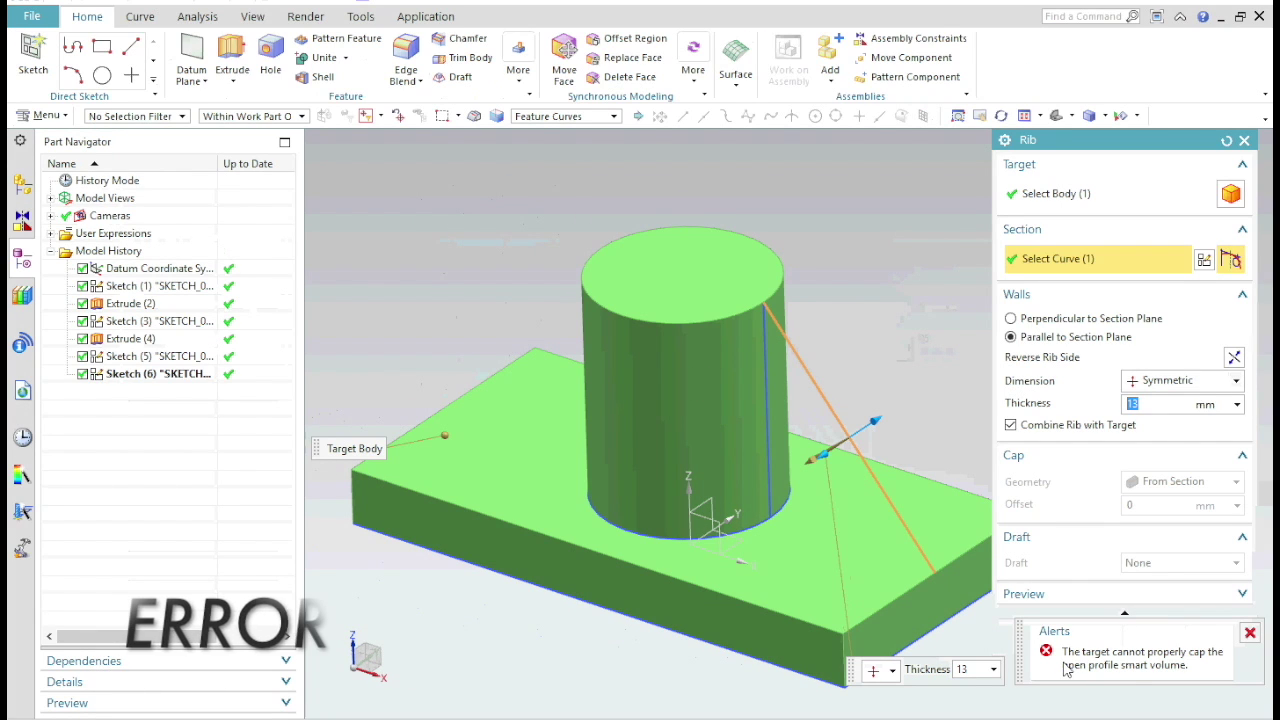
{"action": "left_click", "coordinate": [1250, 632]}
{"action": "left_click", "coordinate": [1215, 637]}
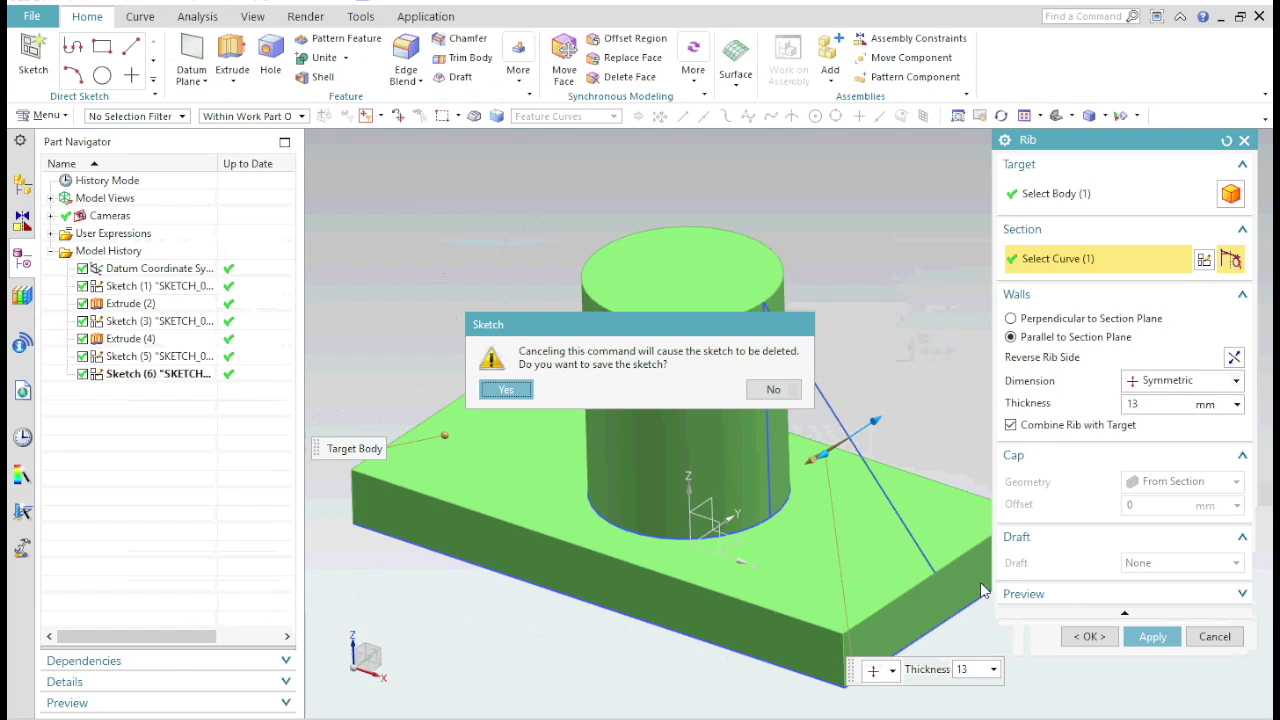
{"action": "left_click", "coordinate": [506, 389]}
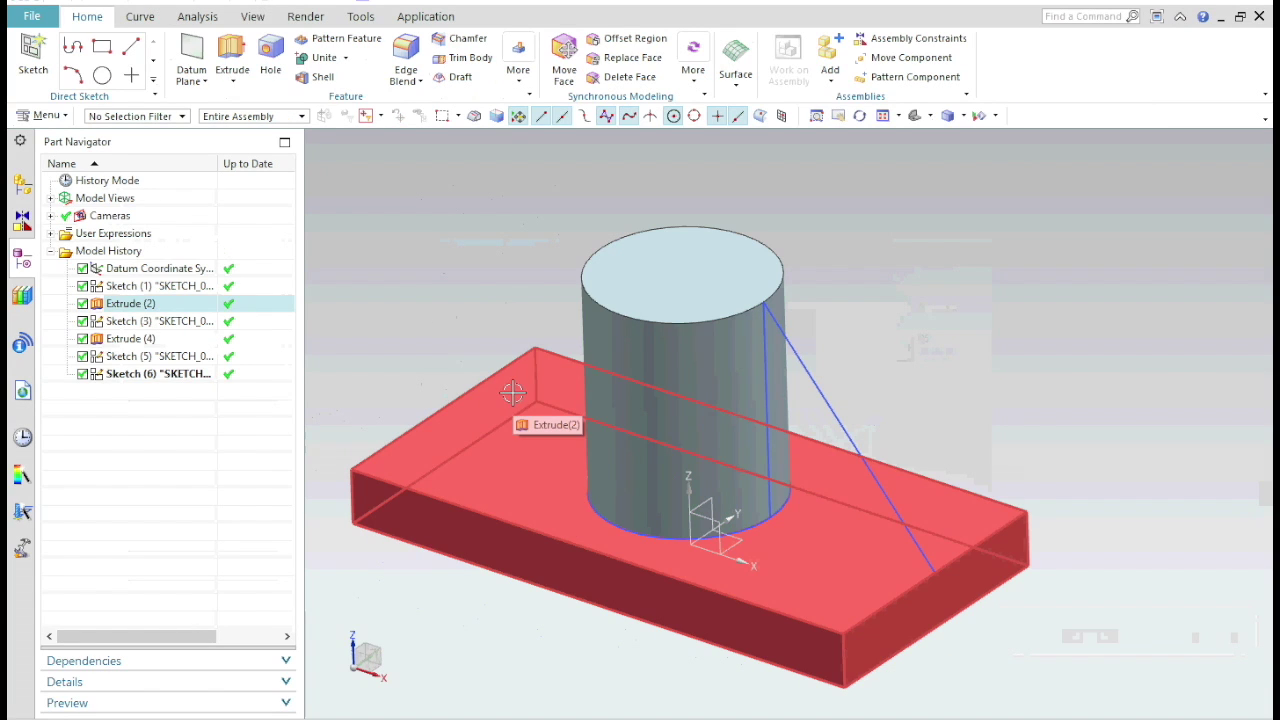
Switch to model1.prt and inspect Rib (6) from a side view
{"action": "left_click", "coordinate": [412, 8]}
{"action": "left_click", "coordinate": [428, 128]}
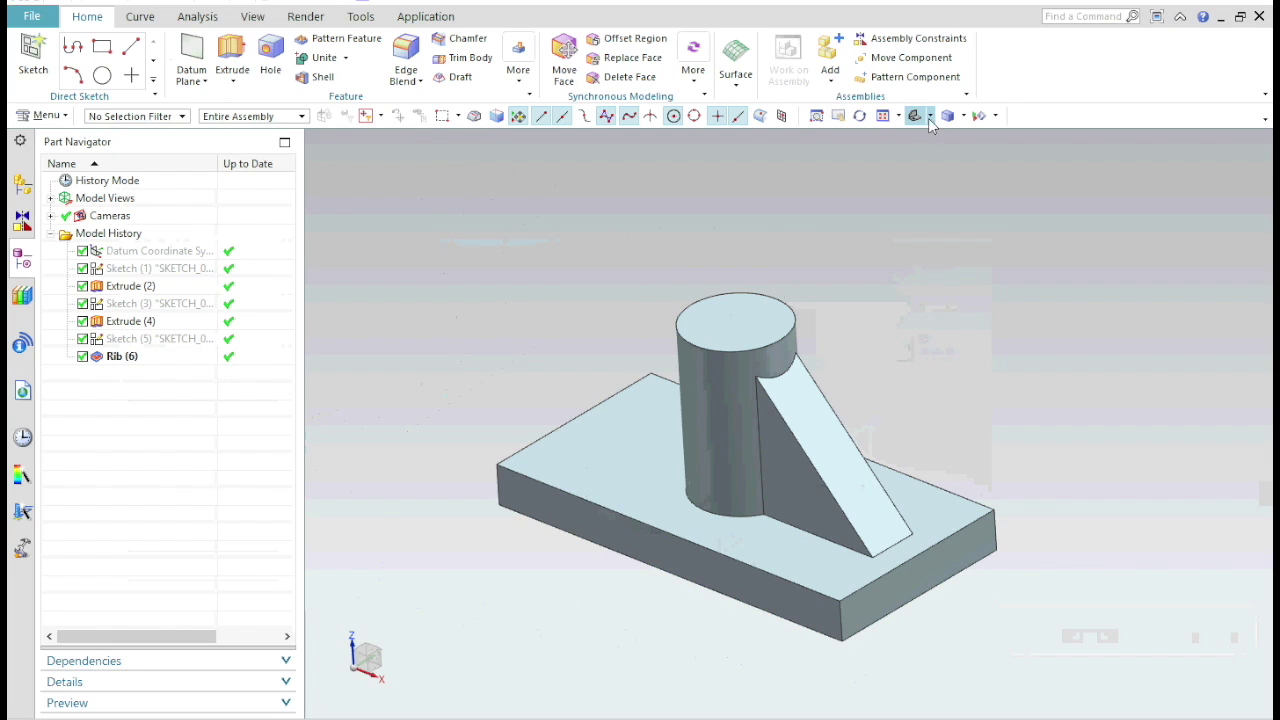
{"action": "left_click", "coordinate": [928, 118]}
{"action": "left_click", "coordinate": [968, 166]}
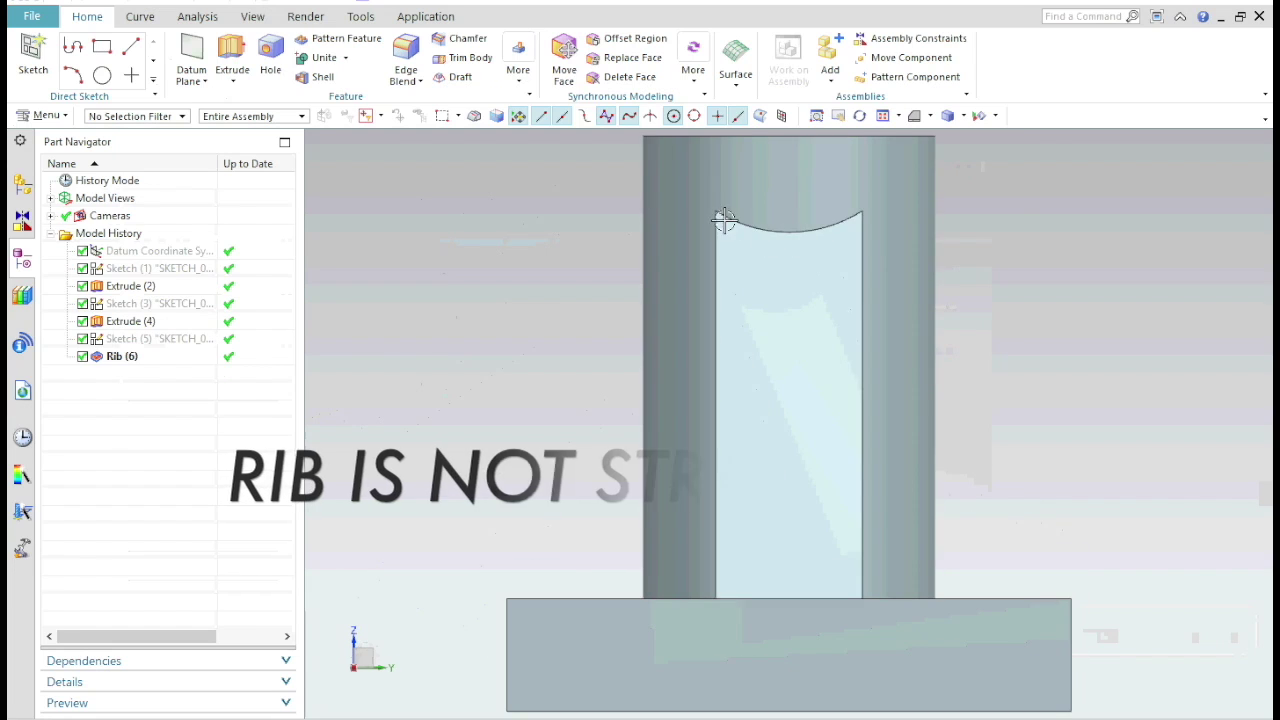
{"action": "left_click", "coordinate": [829, 224]}
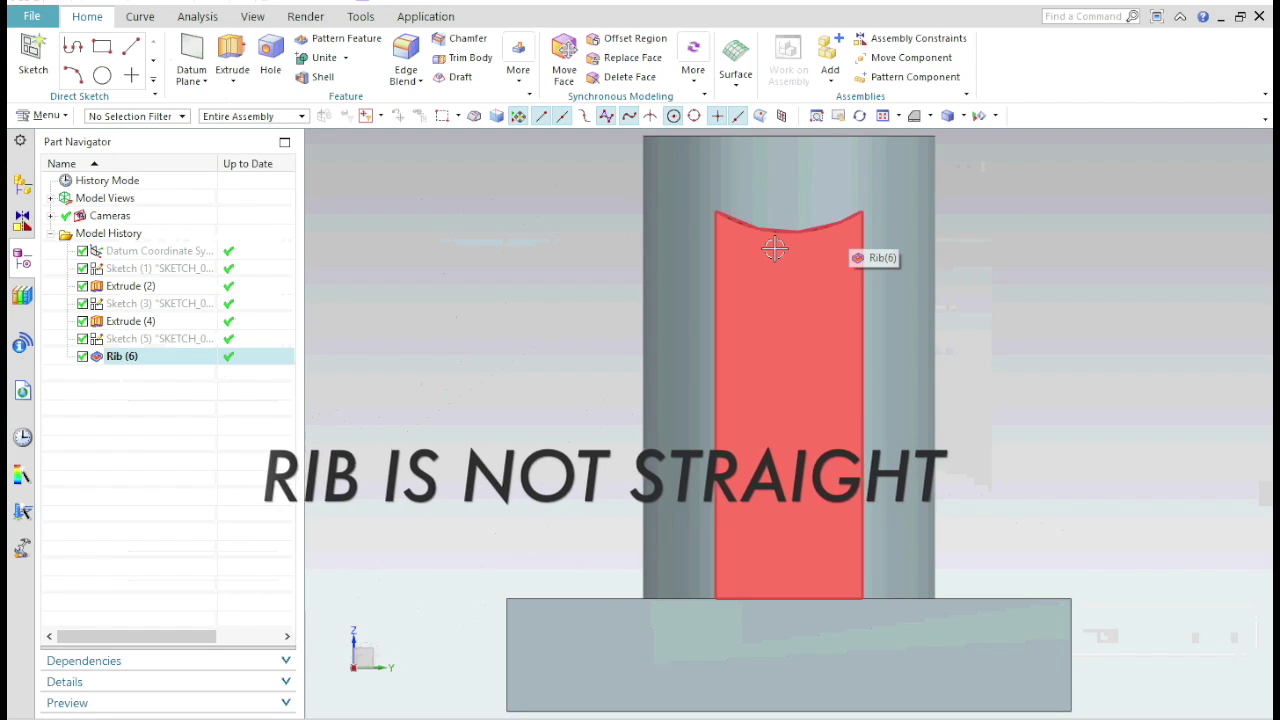
{"action": "key", "text": "Escape"}
Return to model2.prt, delete Sketch (5) and hide the cylinder's base Sketch (3)
{"action": "left_click", "coordinate": [388, 4]}
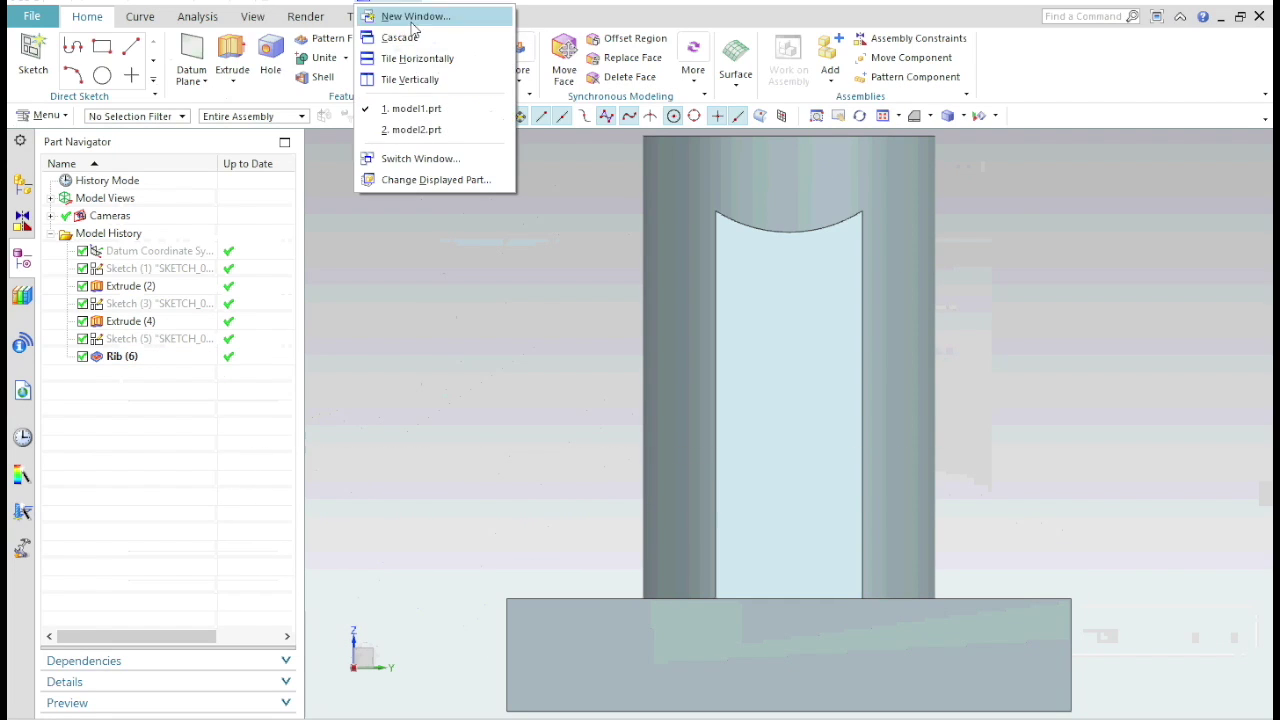
{"action": "left_click", "coordinate": [411, 129]}
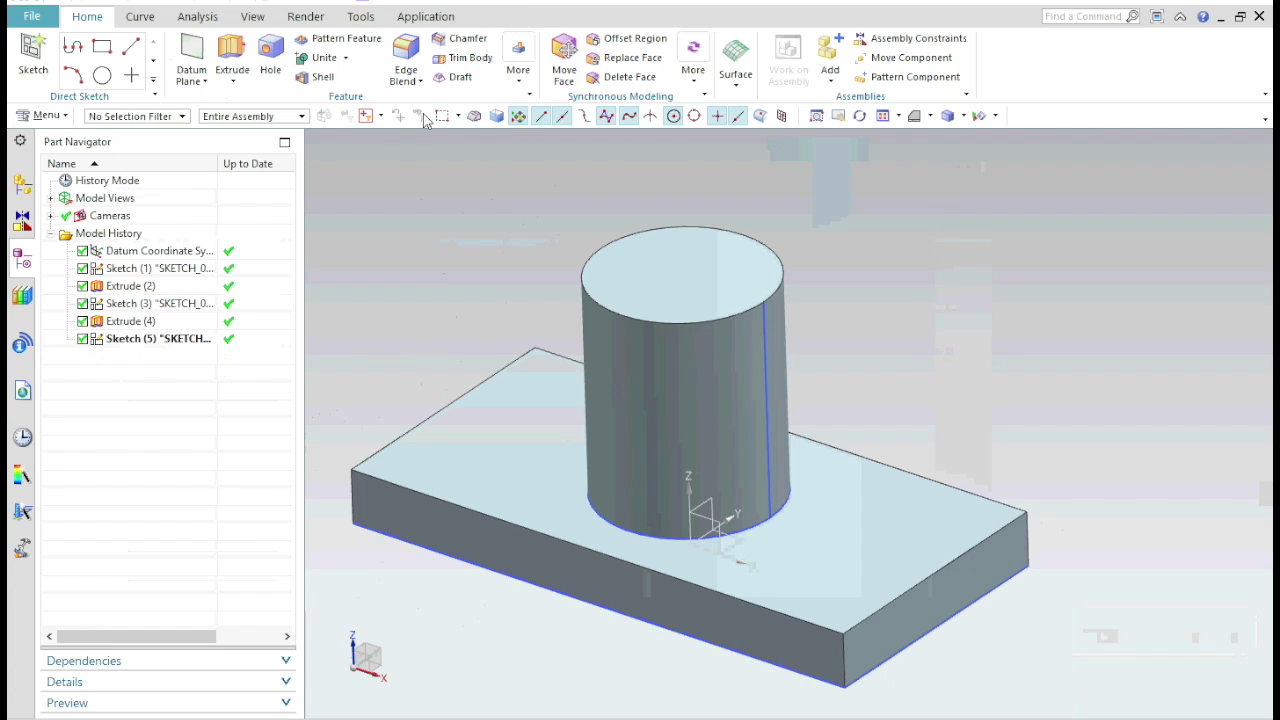
{"action": "left_click", "coordinate": [759, 345]}
{"action": "key", "text": "Delete"}
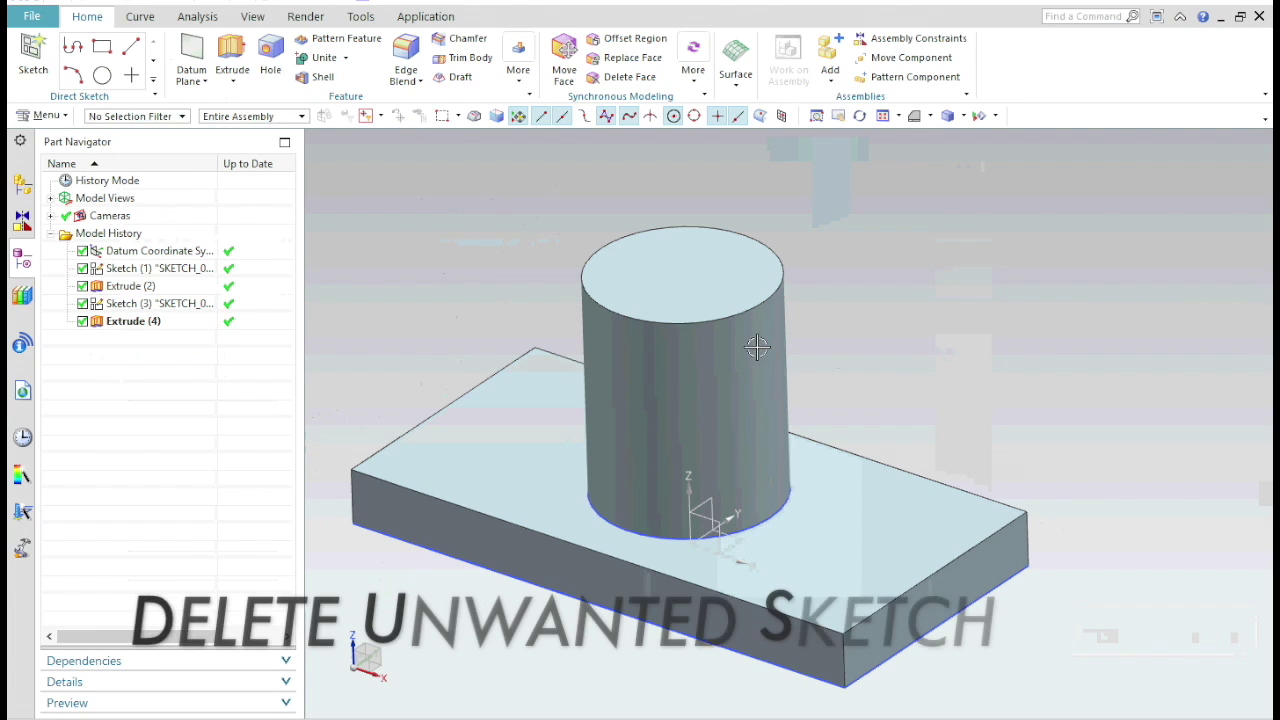
{"action": "left_click", "coordinate": [769, 523]}
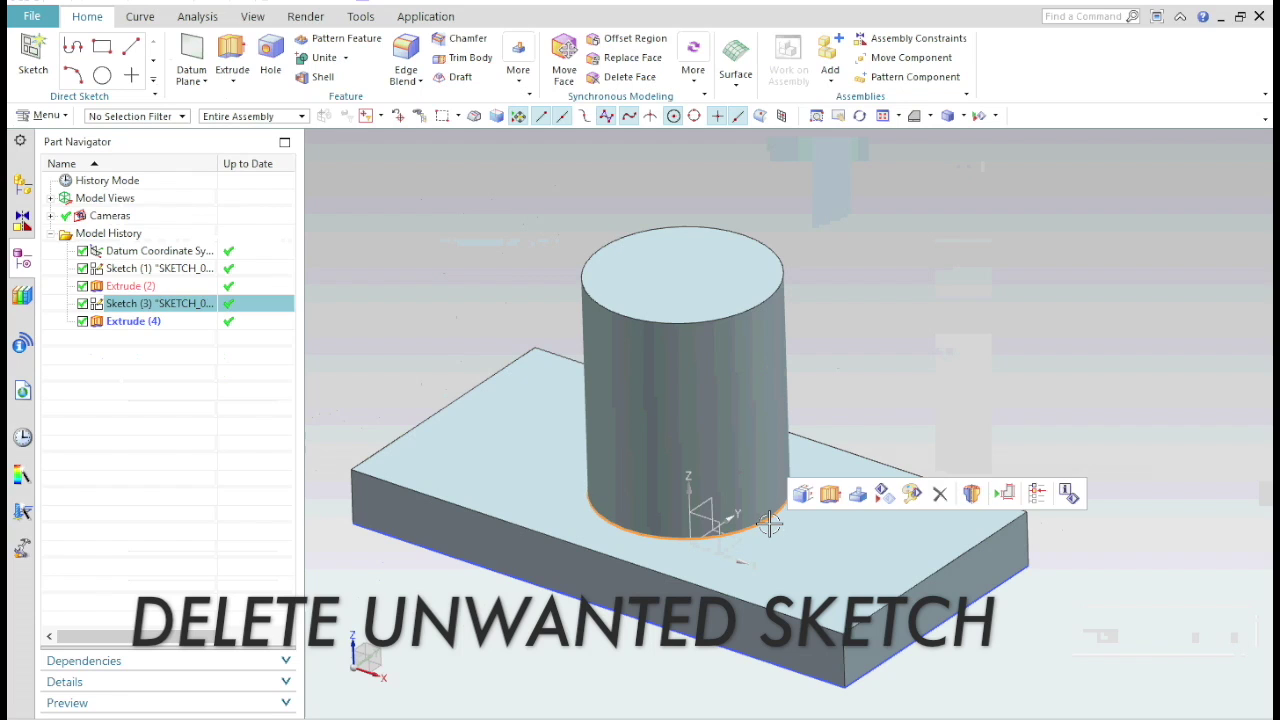
{"action": "key", "text": "ctrl+b"}
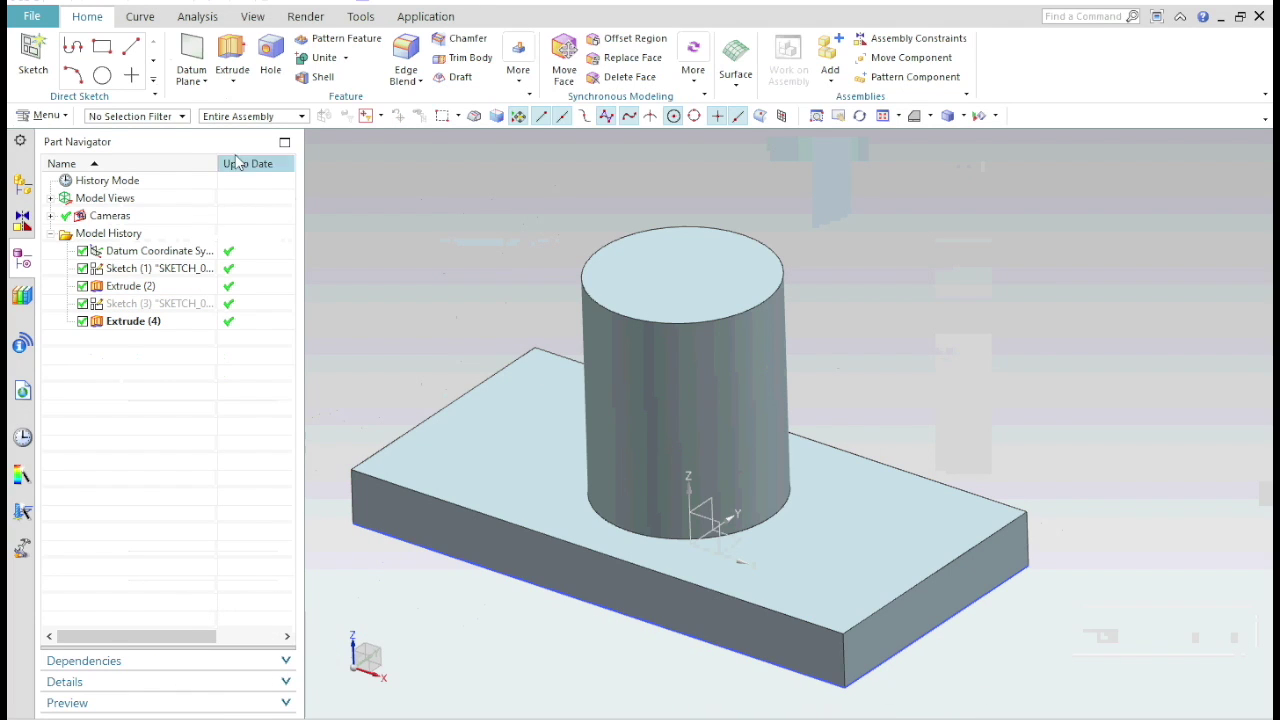
{"action": "left_click", "coordinate": [40, 62]}
Create a sketch on the cylinder's top face with its circular edge projected into it
{"action": "left_click", "coordinate": [687, 300]}
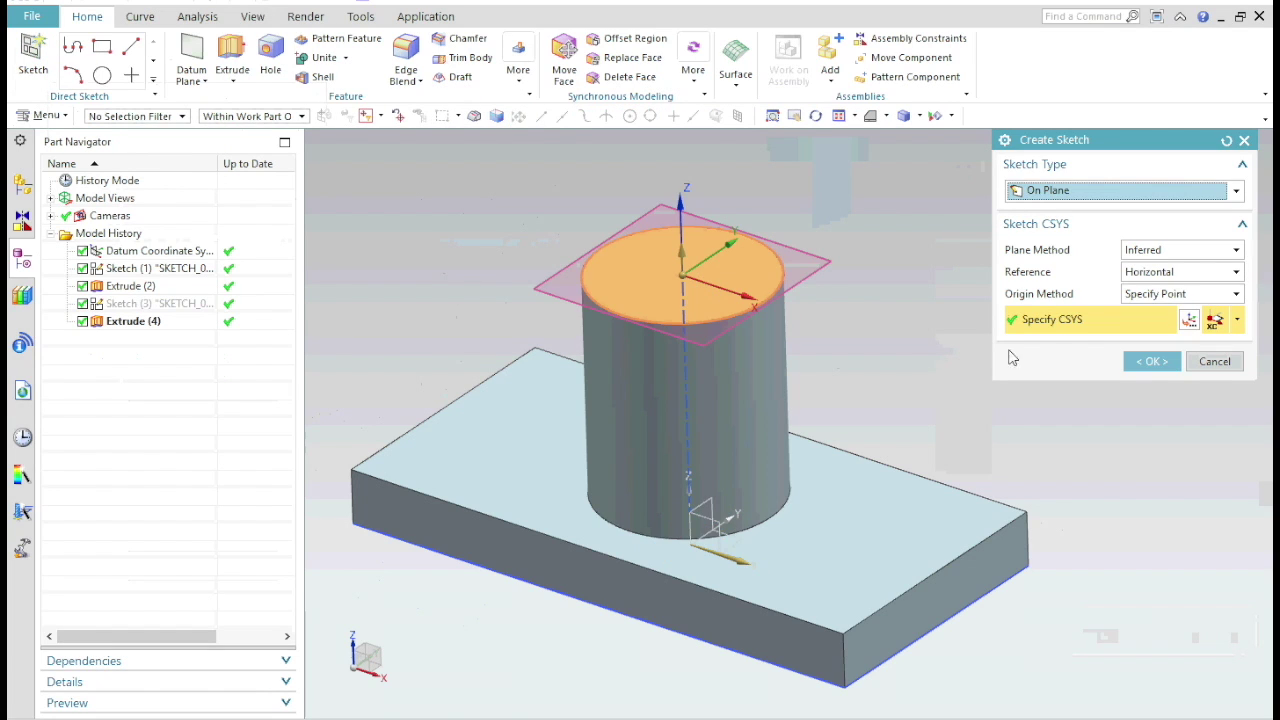
{"action": "left_click", "coordinate": [1143, 362]}
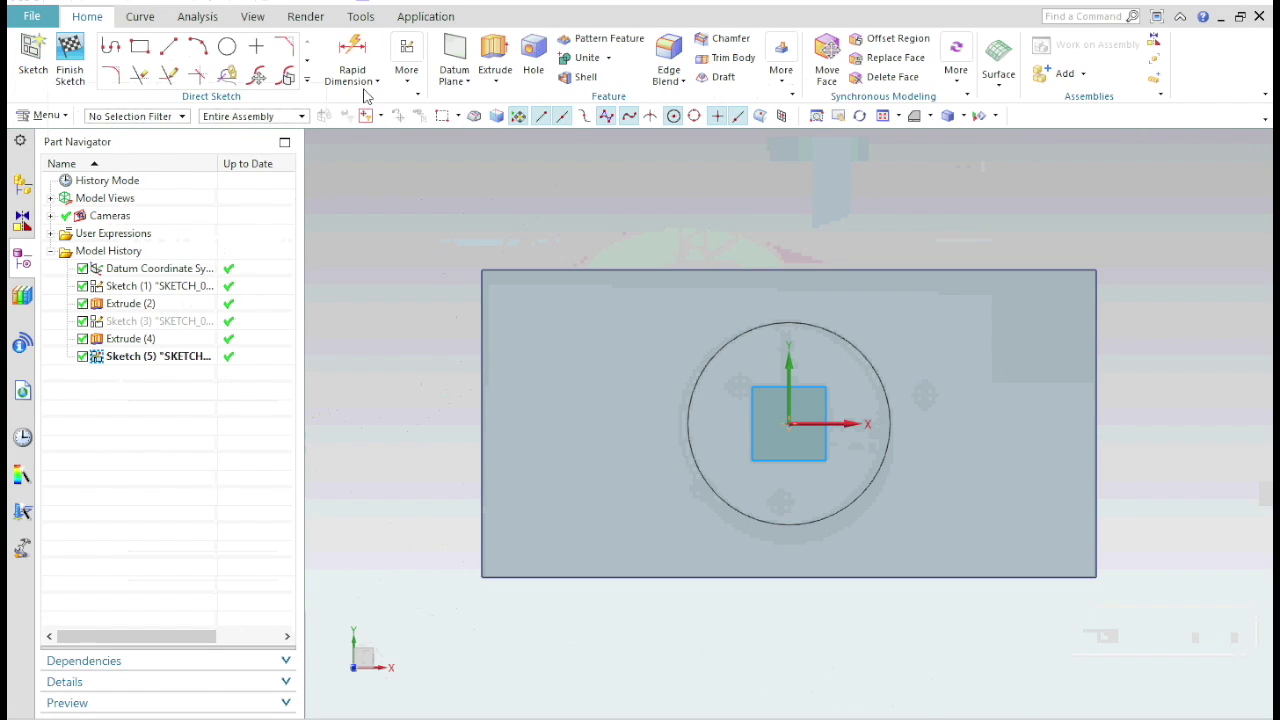
{"action": "left_click", "coordinate": [306, 80]}
{"action": "left_click", "coordinate": [197, 220]}
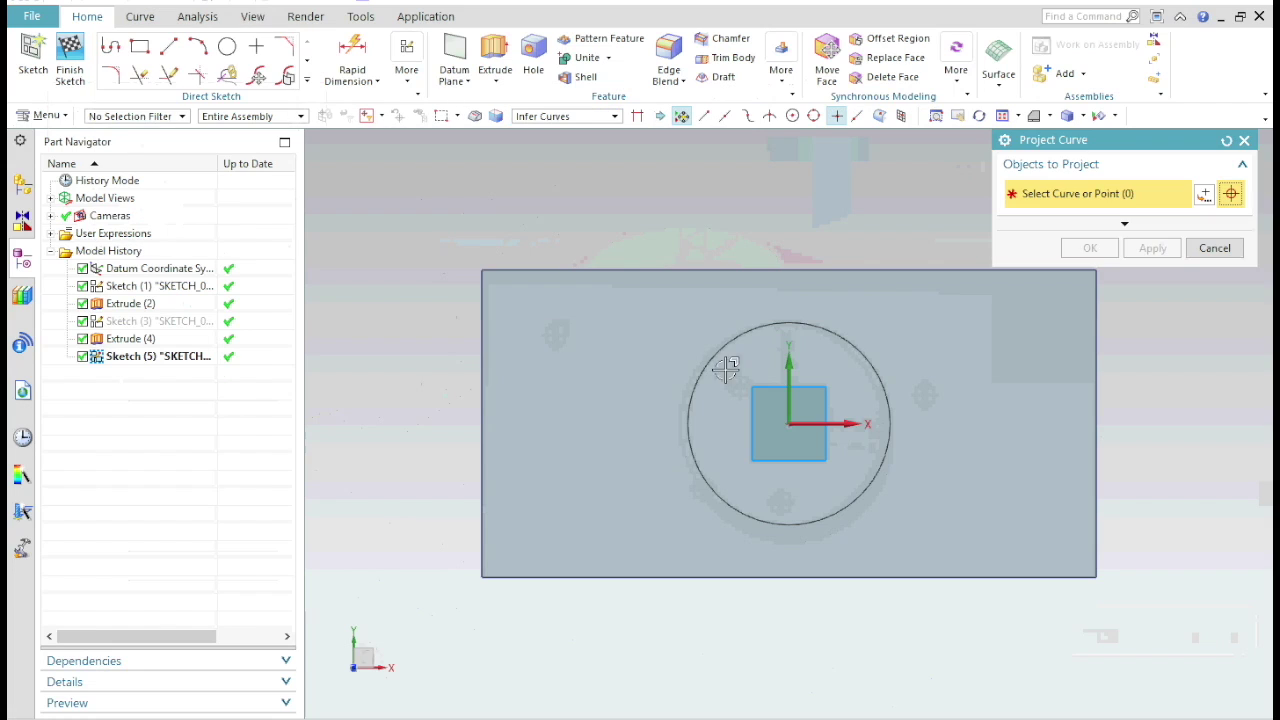
{"action": "left_click", "coordinate": [785, 336]}
{"action": "left_click", "coordinate": [1148, 250]}
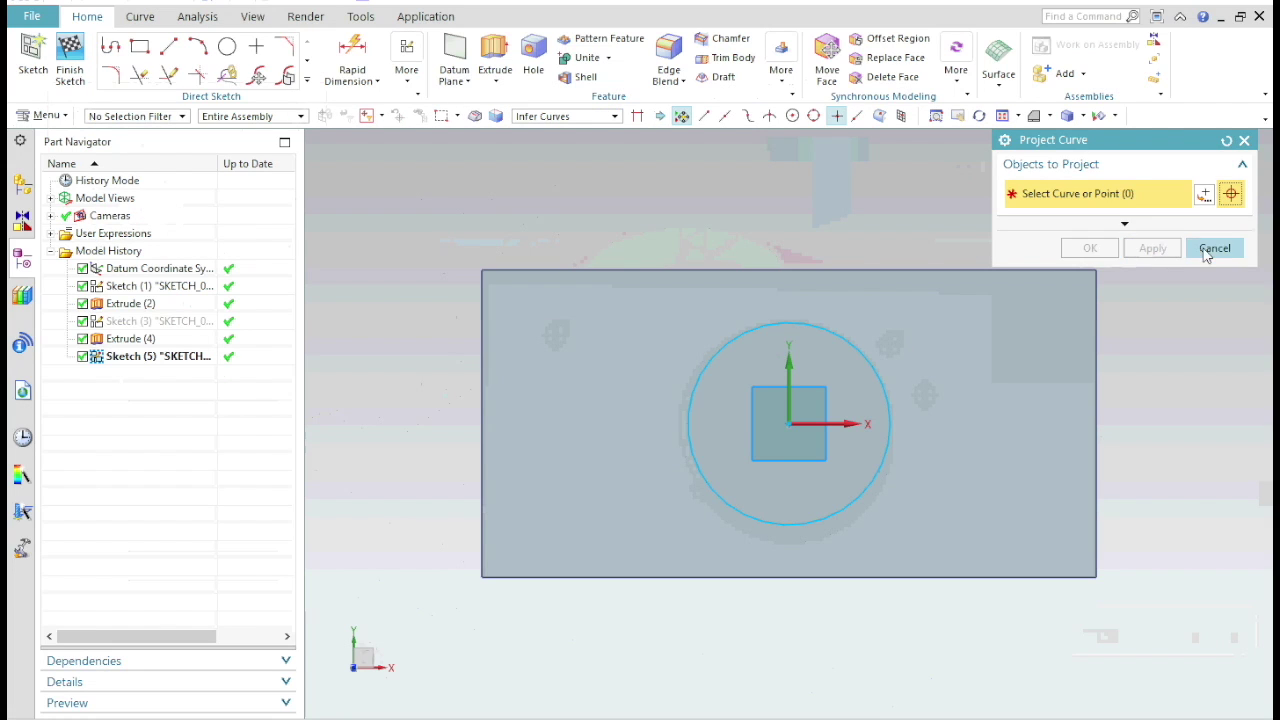
{"action": "left_click", "coordinate": [1215, 248]}
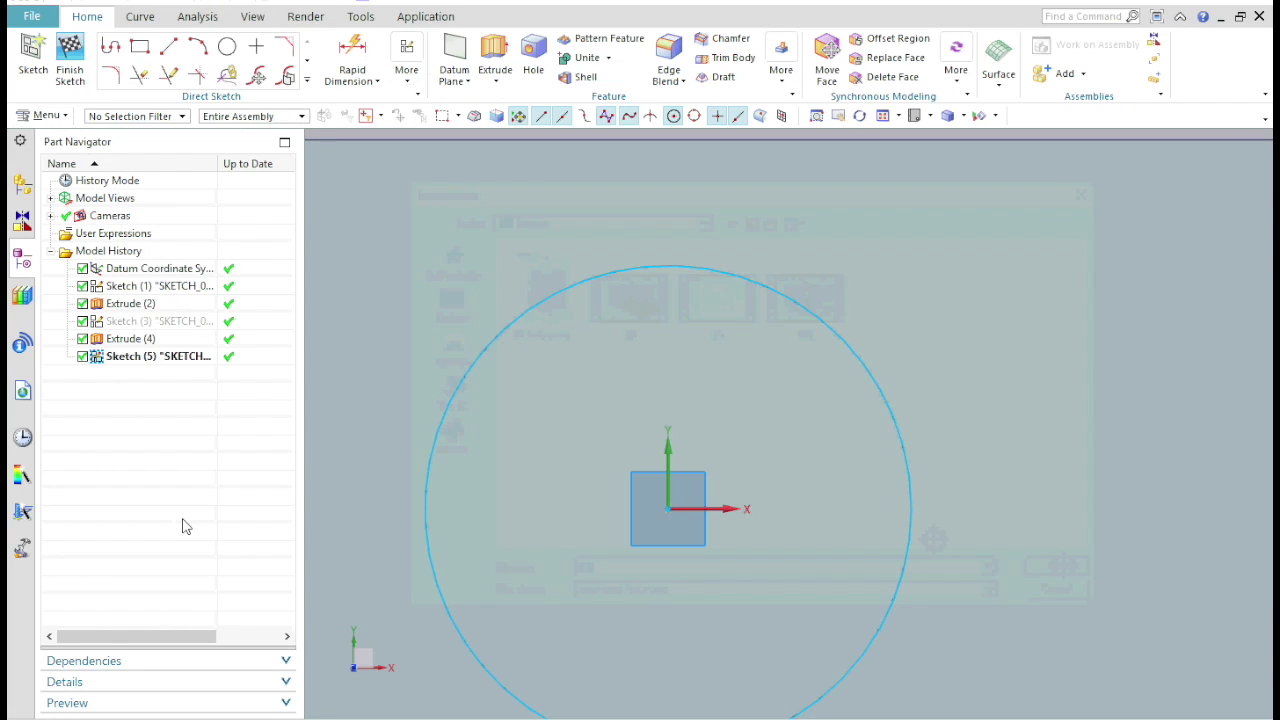
Draw two horizontal lines from the circle's upper and lower right extending outside it
{"action": "key", "text": "l"}
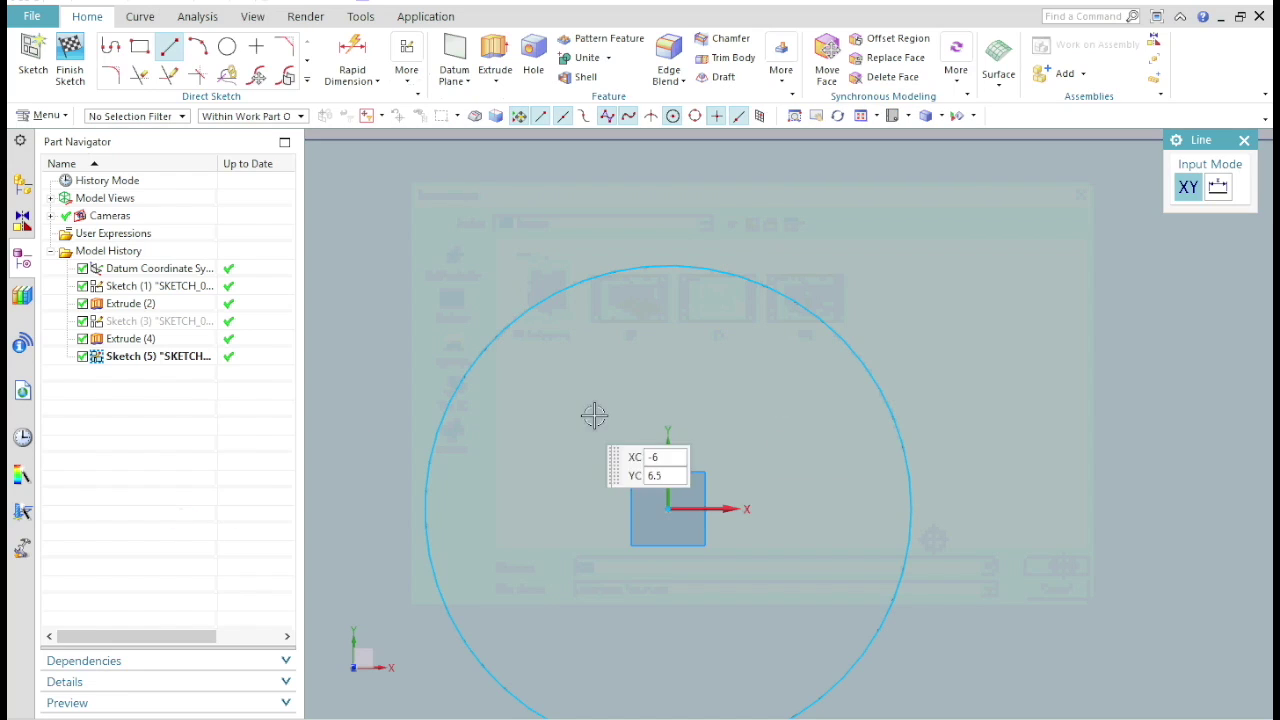
{"action": "left_click", "coordinate": [880, 383]}
{"action": "left_click", "coordinate": [990, 385]}
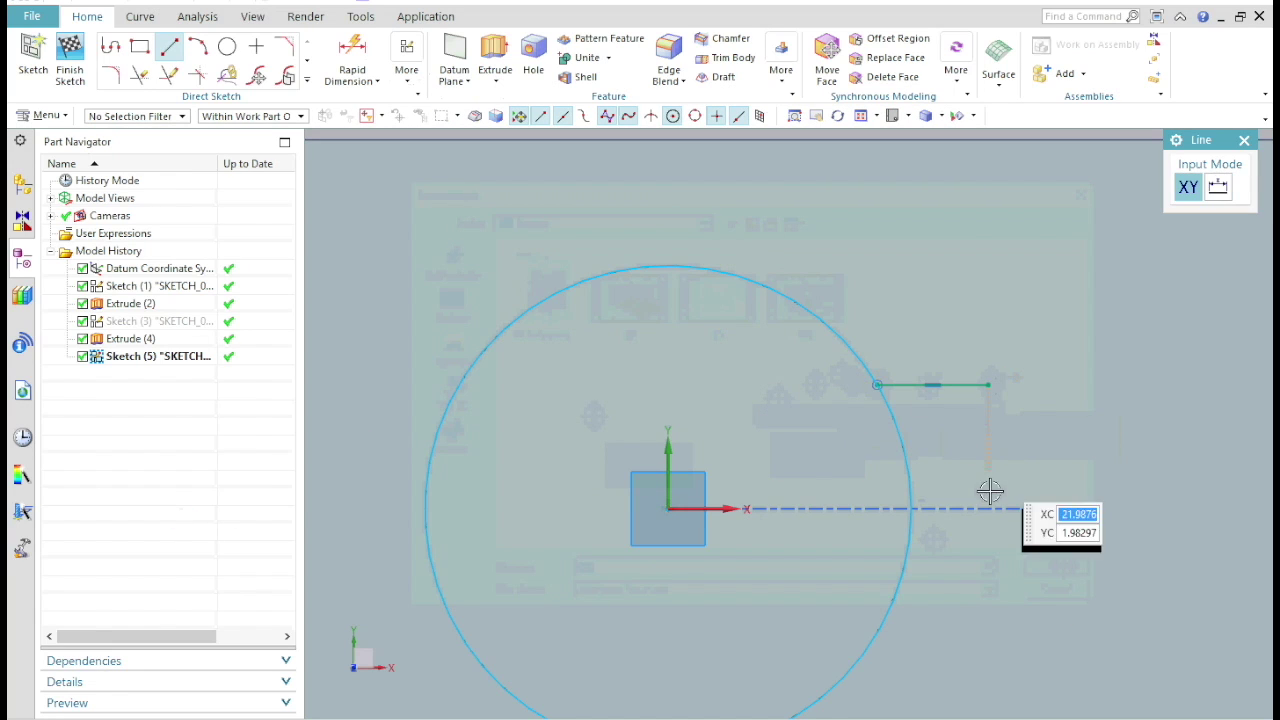
{"action": "left_click", "coordinate": [884, 619]}
{"action": "left_click", "coordinate": [1034, 619]}
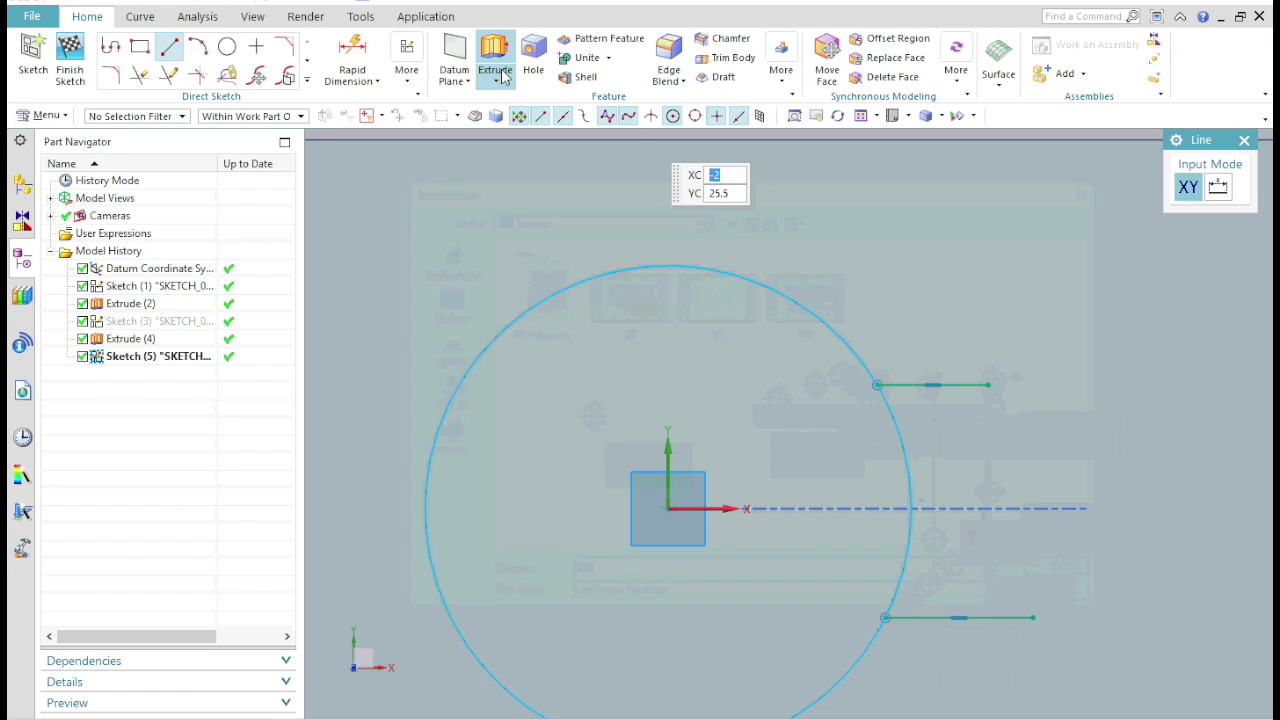
Make the two lines symmetric about the X axis and dimension their spacing to 10 mm
{"action": "left_click", "coordinate": [406, 70]}
{"action": "left_click", "coordinate": [430, 117]}
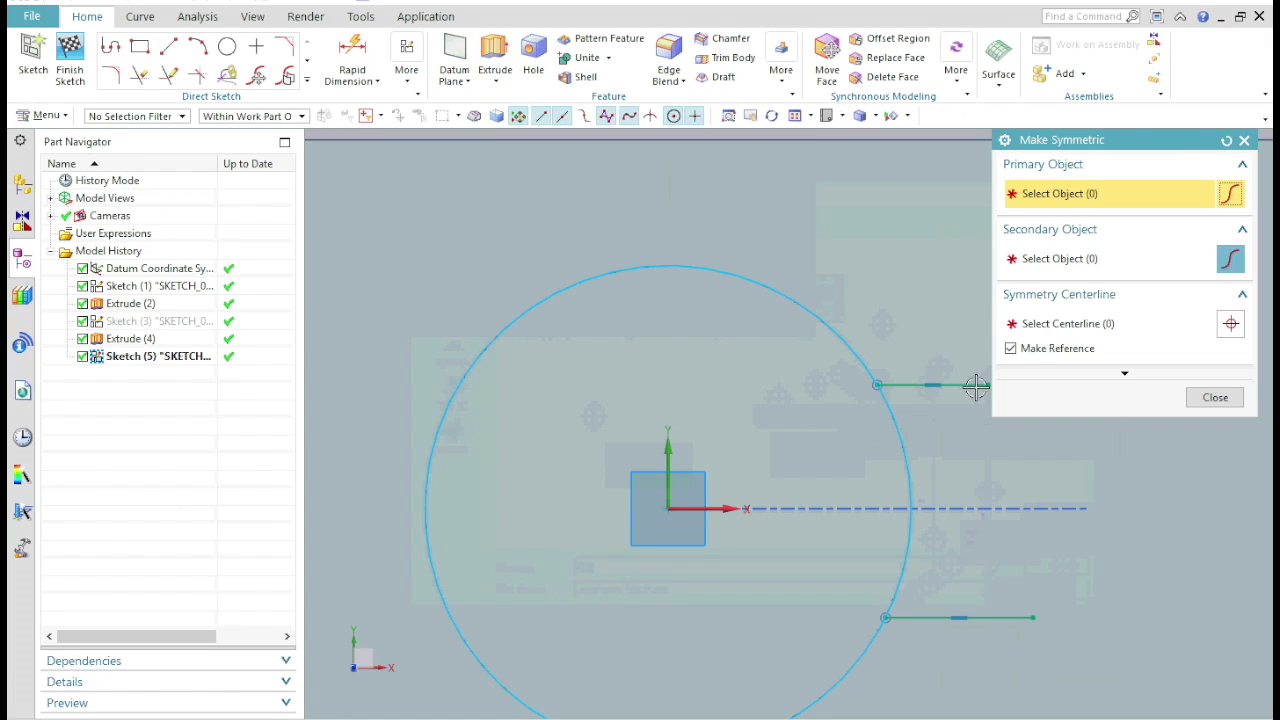
{"action": "left_click", "coordinate": [955, 385]}
{"action": "left_click", "coordinate": [997, 614]}
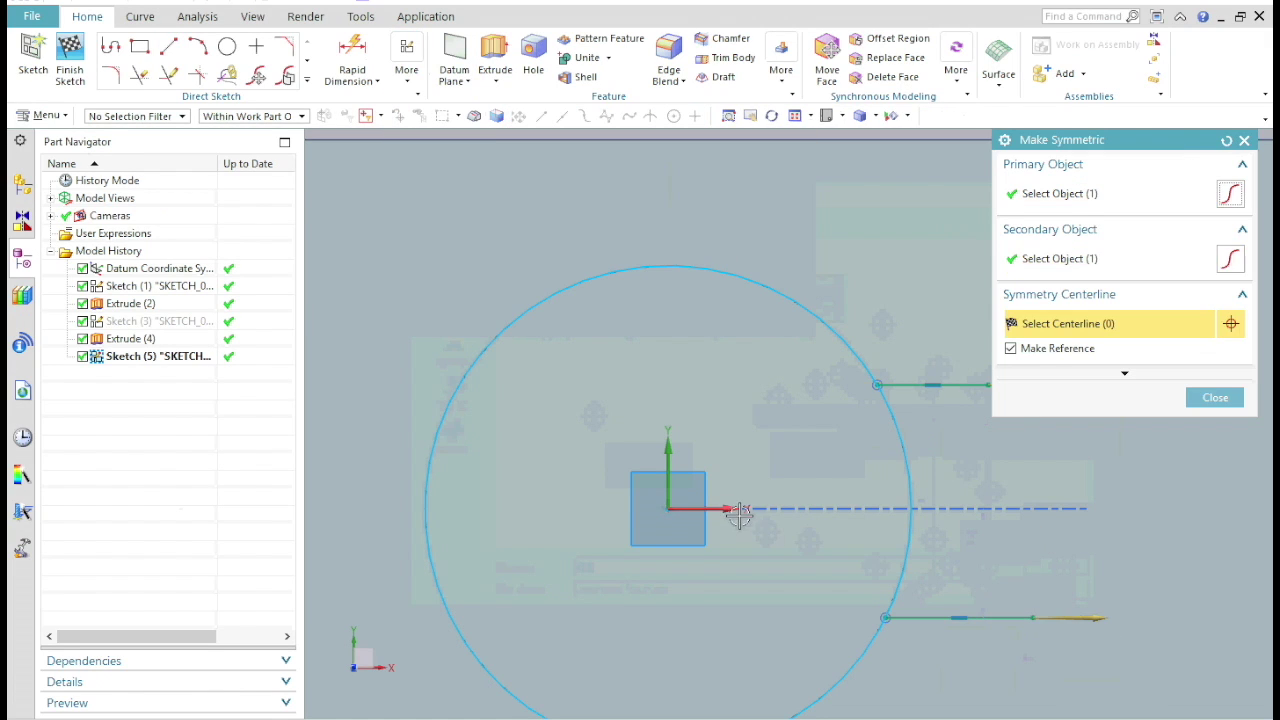
{"action": "left_click", "coordinate": [736, 510]}
{"action": "left_click", "coordinate": [1213, 397]}
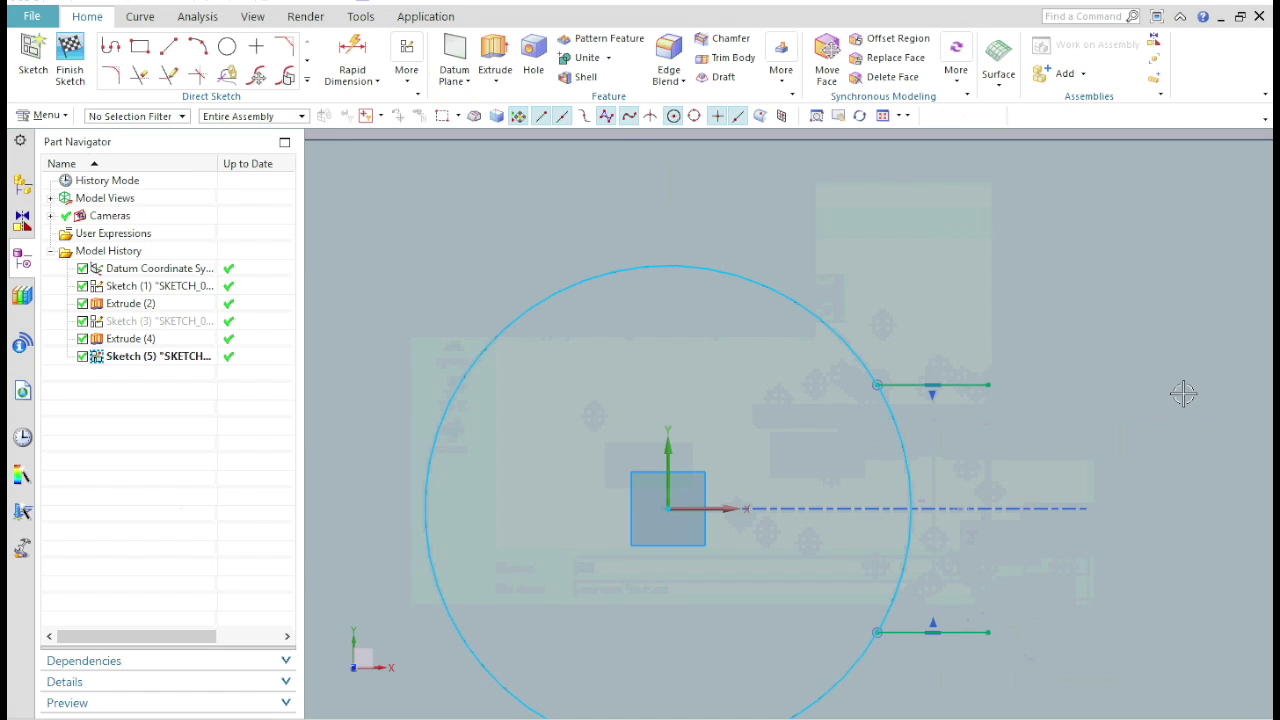
{"action": "left_click", "coordinate": [970, 520]}
{"action": "left_click", "coordinate": [975, 515]}
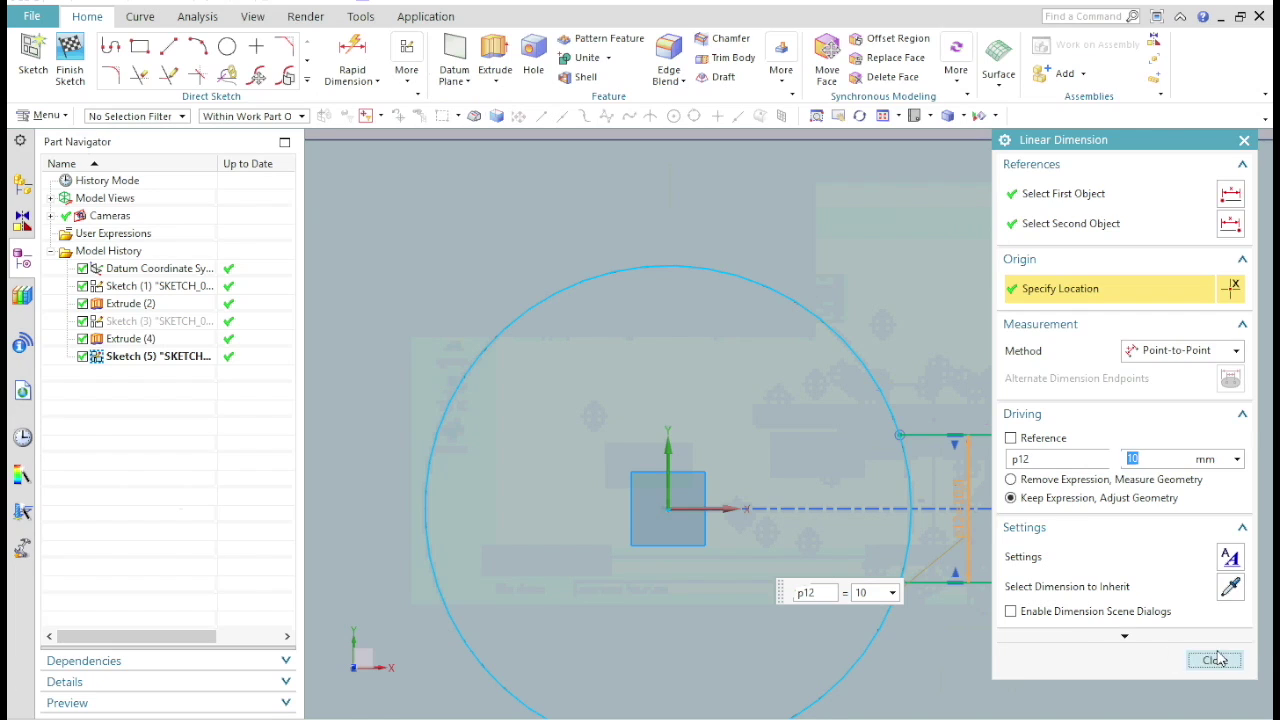
{"action": "left_click", "coordinate": [1214, 660]}
Convert the upper and bottom lines to reference geometry, finish the sketch, and return to the trimetric view
{"action": "left_click", "coordinate": [996, 437]}
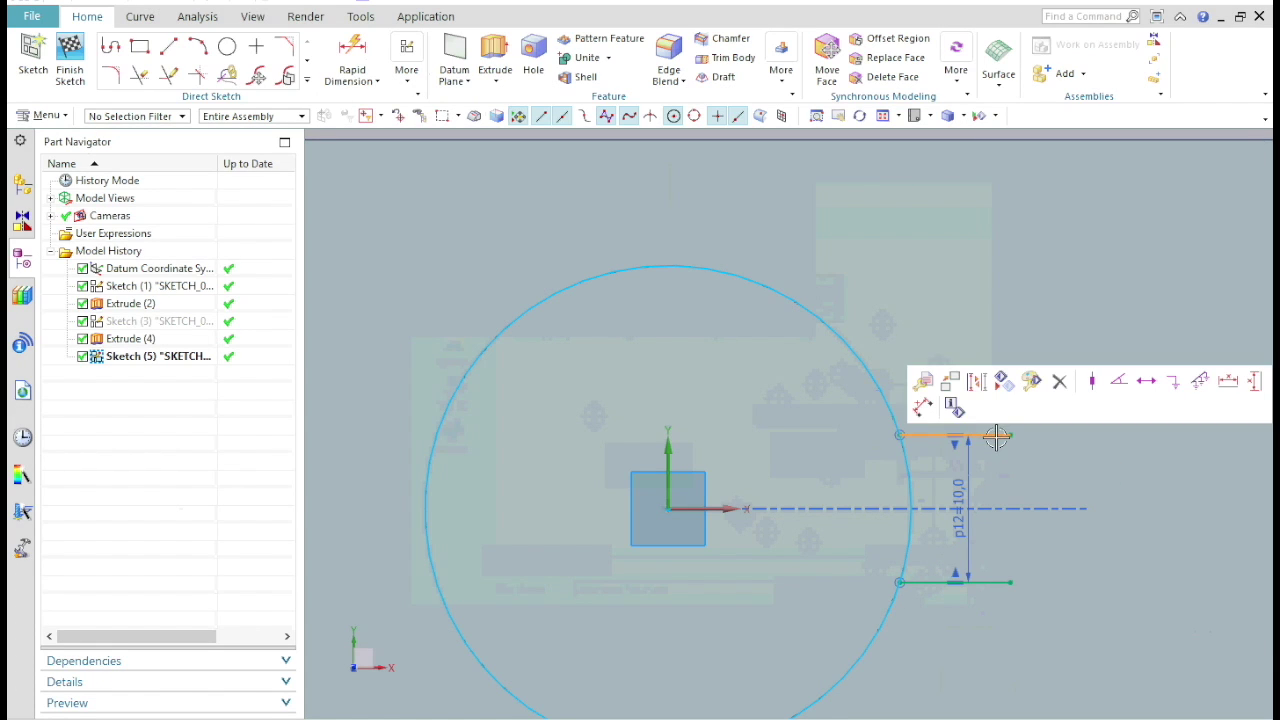
{"action": "left_click", "coordinate": [974, 380]}
{"action": "left_click", "coordinate": [996, 583]}
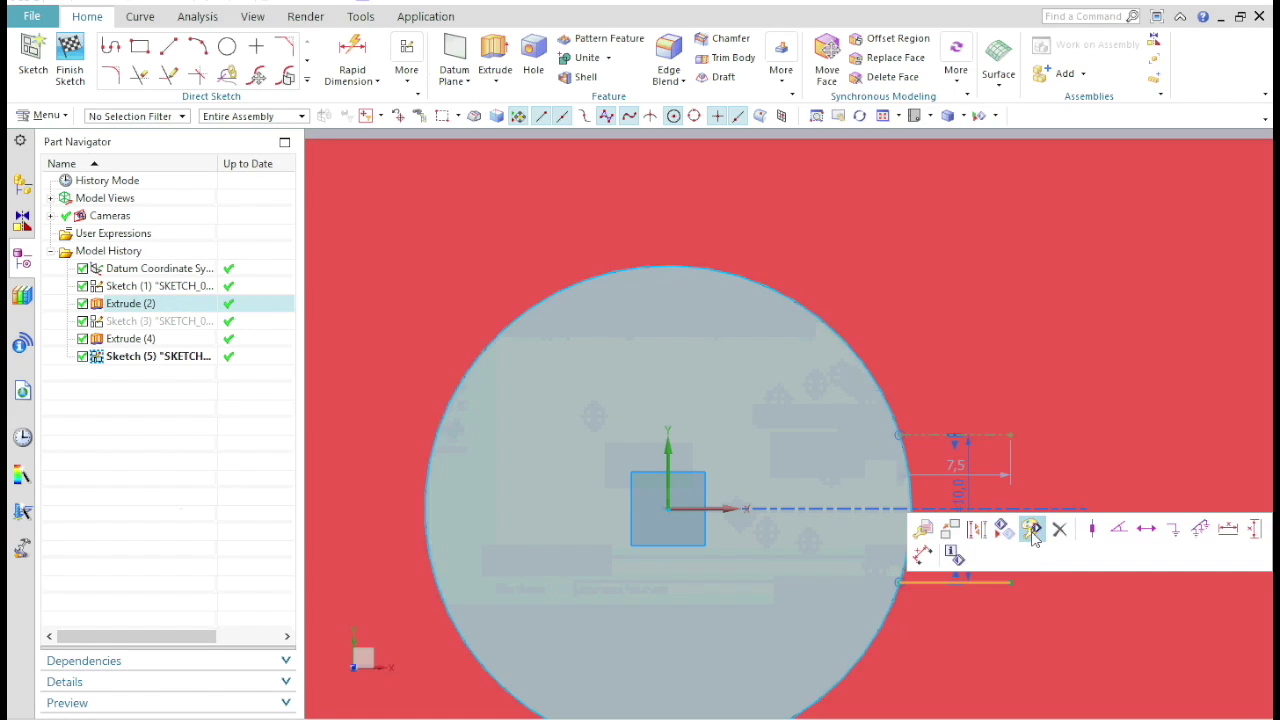
{"action": "left_click", "coordinate": [977, 529]}
{"action": "key", "text": "t"}
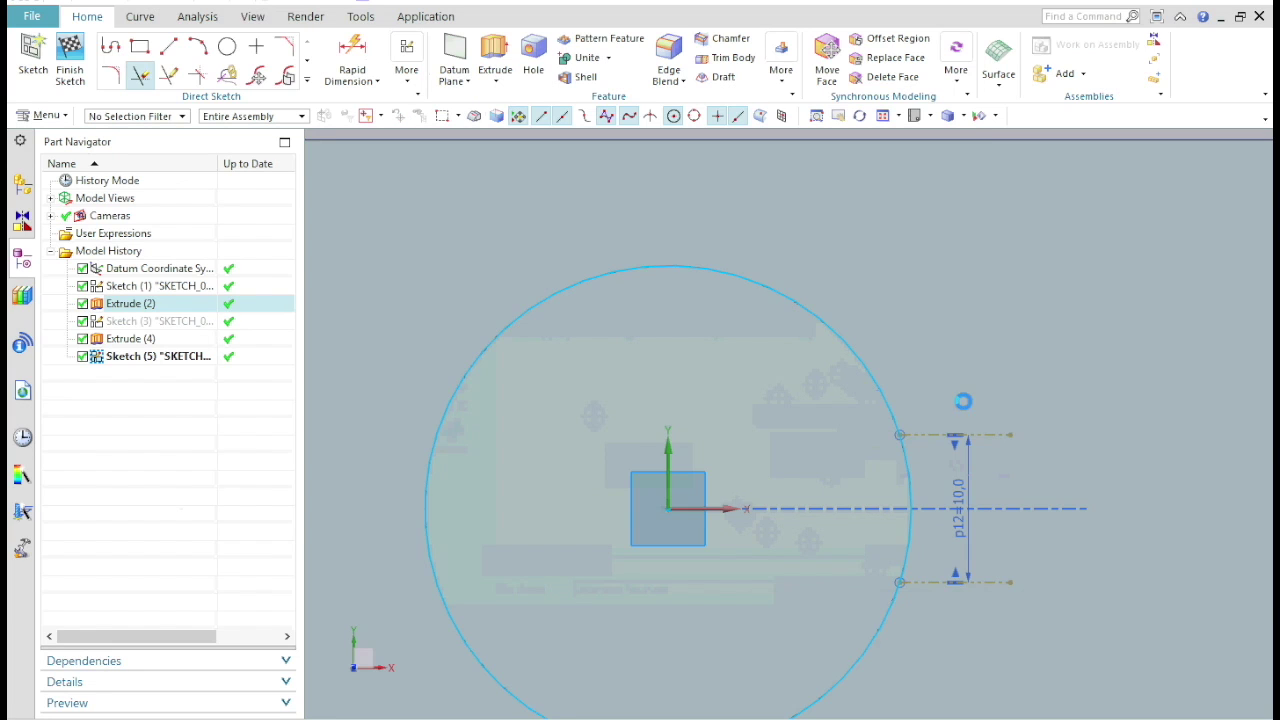
{"action": "left_click", "coordinate": [1208, 313]}
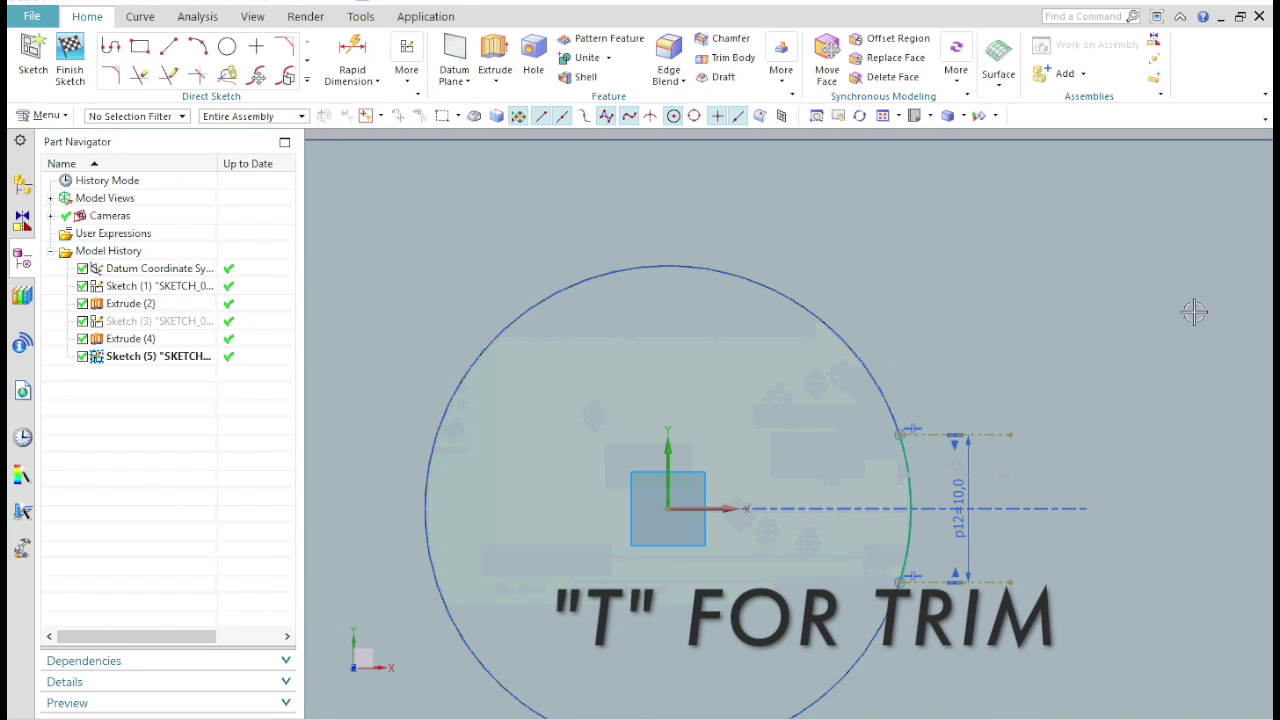
{"action": "left_click", "coordinate": [70, 60]}
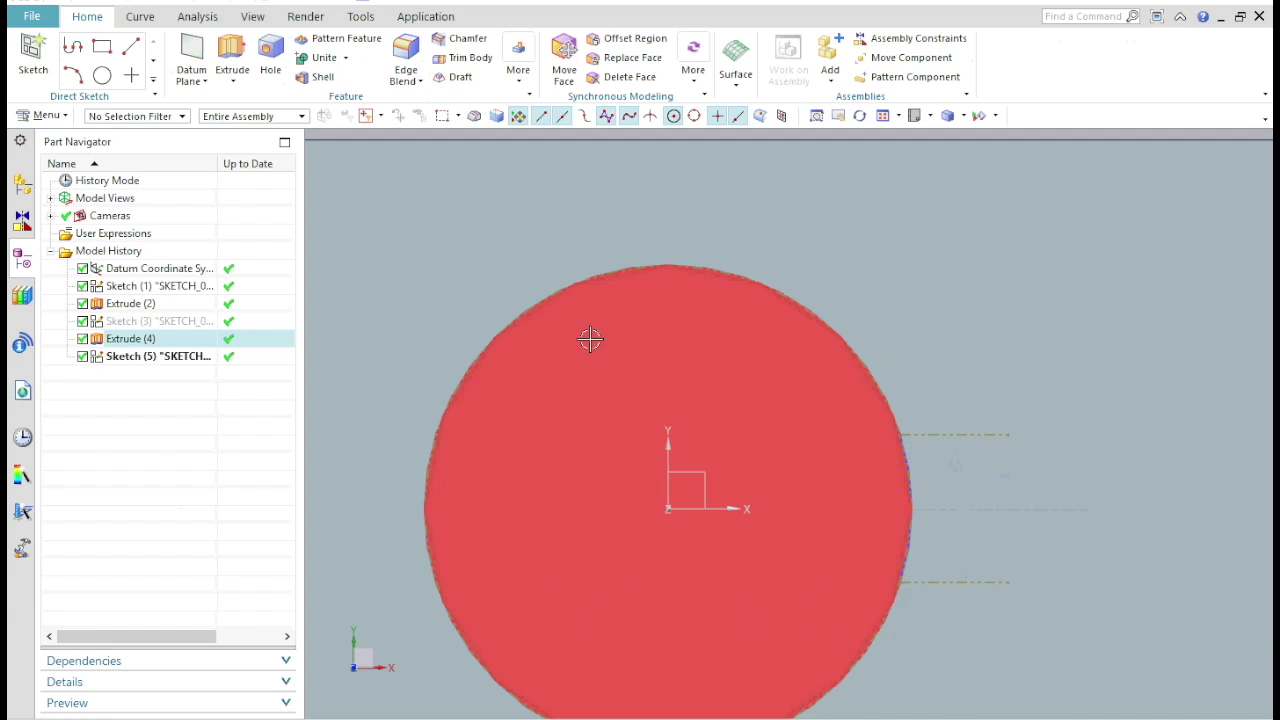
{"action": "key", "text": "Home"}
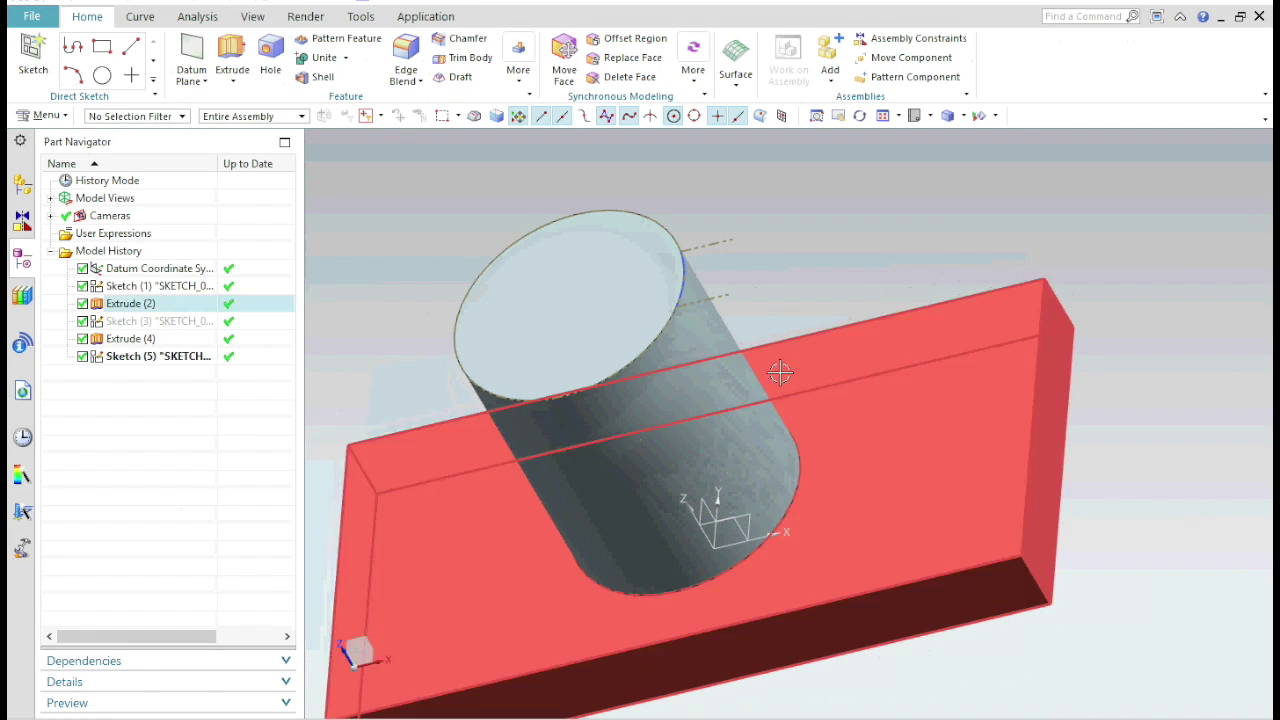
{"action": "left_click", "coordinate": [30, 62]}
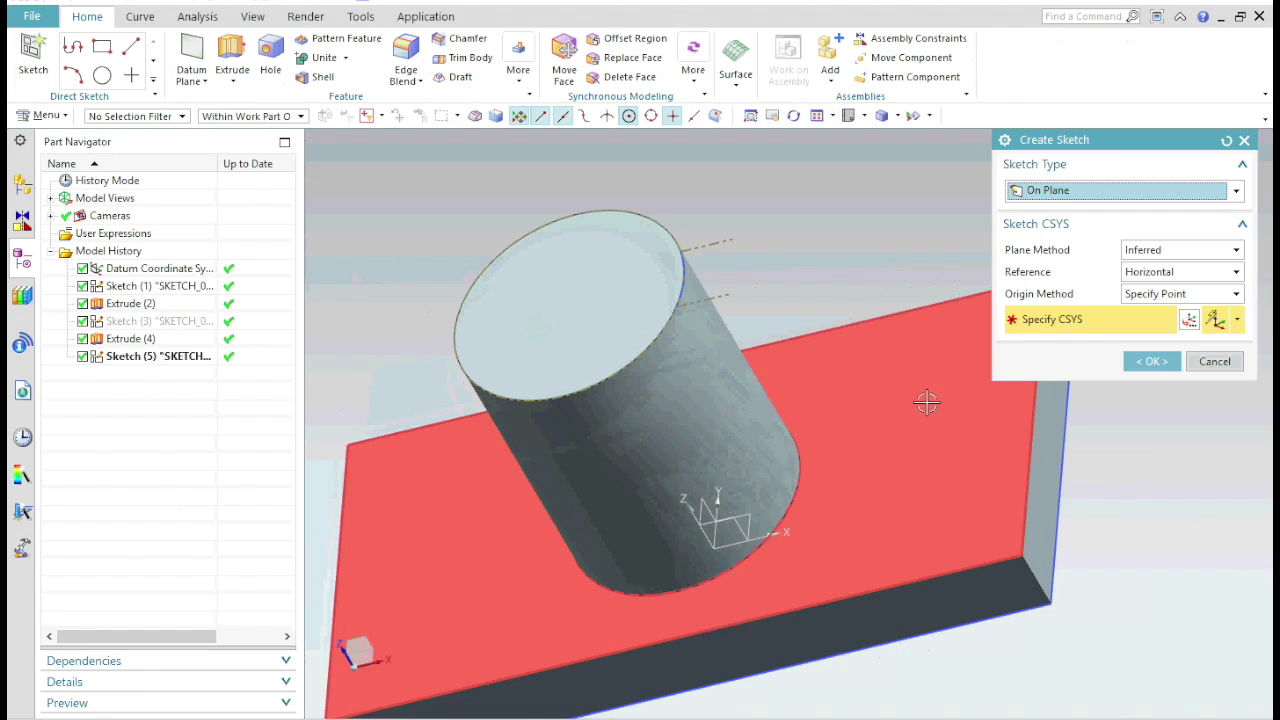
Sketch on the block's top face with the cylinder's top edge projected, then finish the sketch
{"action": "left_click", "coordinate": [926, 400]}
{"action": "left_click", "coordinate": [1150, 361]}
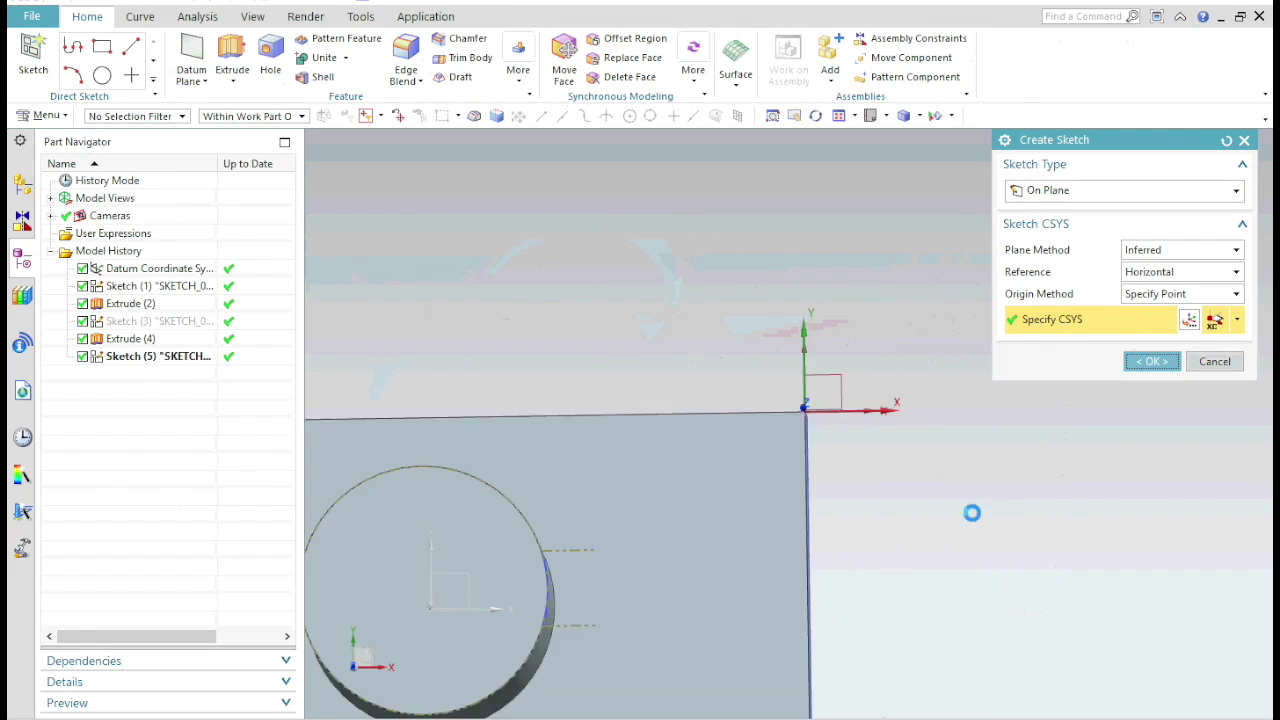
{"action": "mouse_move", "coordinate": [743, 363]}
{"action": "middle_mouse_down"}
{"action": "mouse_move", "coordinate": [889, 546]}
{"action": "mouse_move", "coordinate": [878, 493]}
{"action": "middle_mouse_up"}
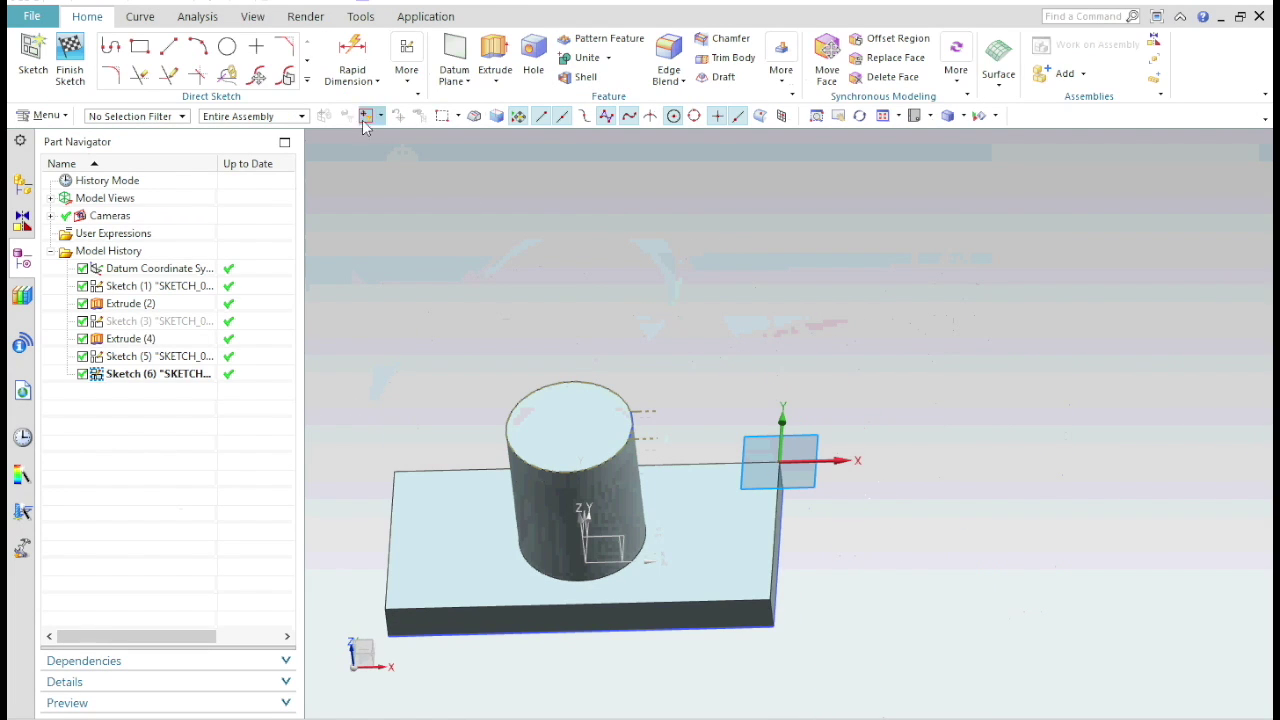
{"action": "left_click", "coordinate": [307, 81]}
{"action": "left_click", "coordinate": [198, 218]}
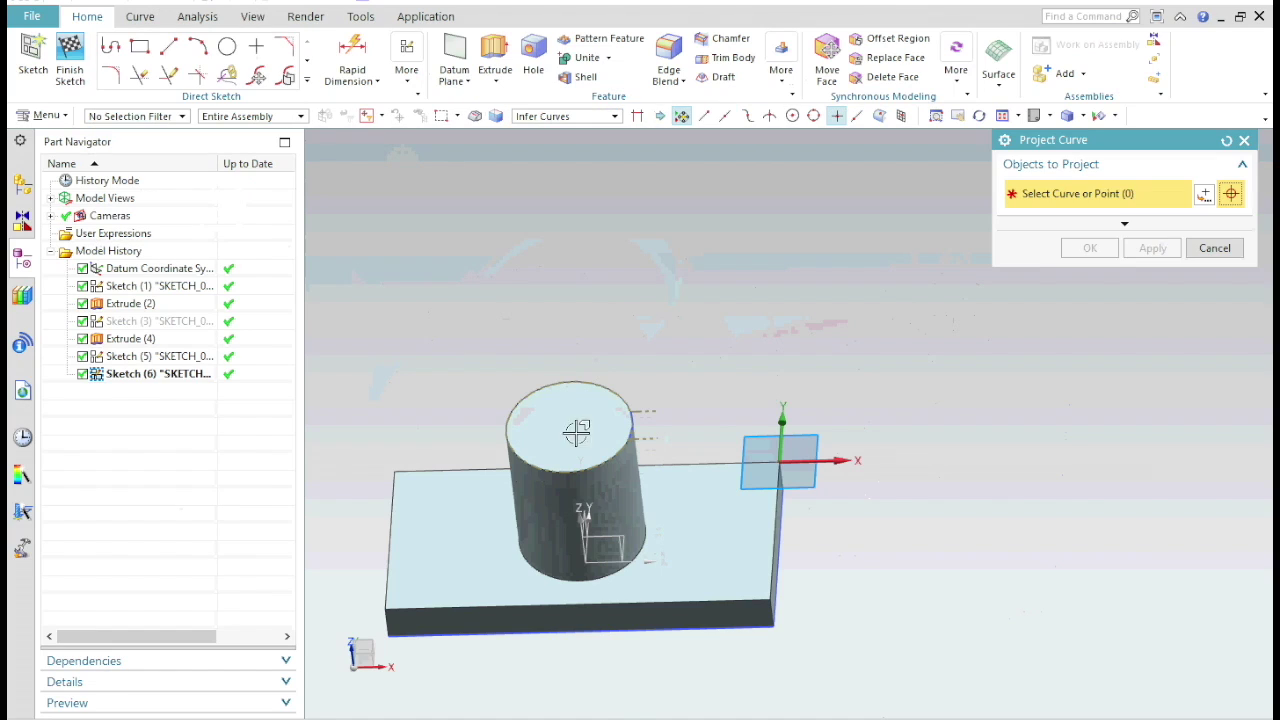
{"action": "scroll", "coordinate": [632, 455], "scroll_direction": "up", "scroll_amount": 3}
{"action": "left_click", "coordinate": [630, 415]}
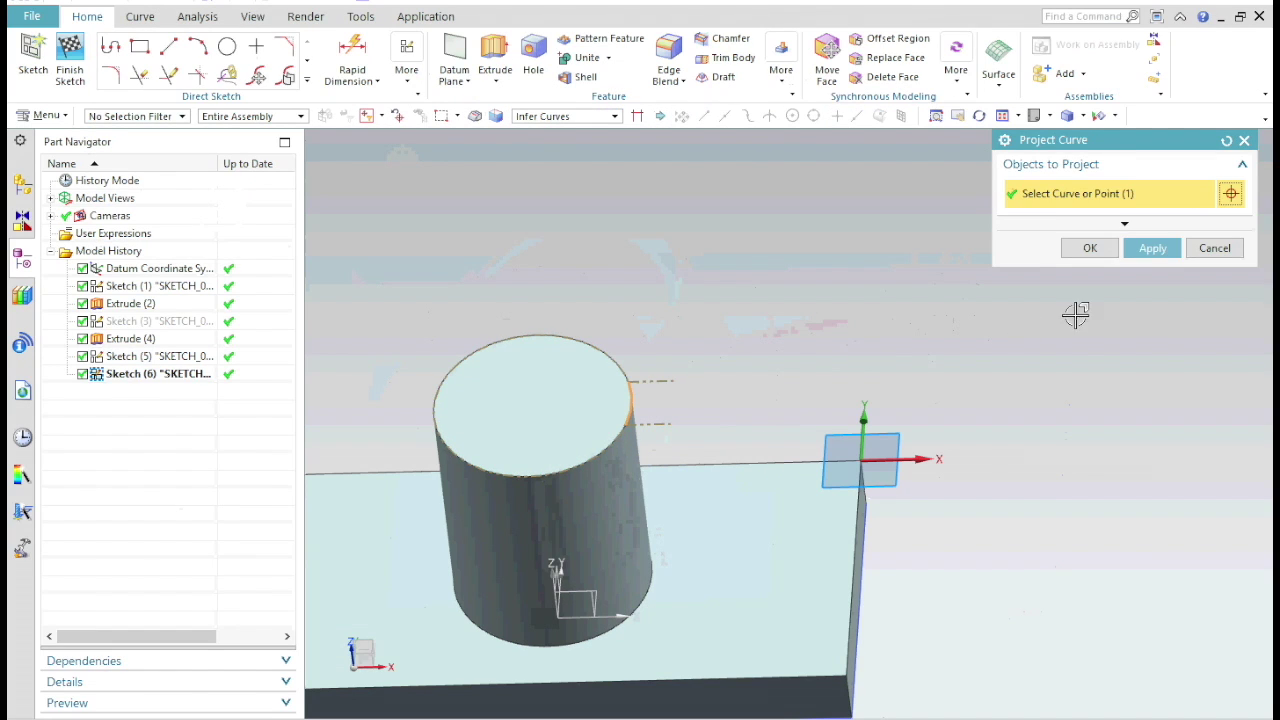
{"action": "left_click", "coordinate": [1152, 249]}
{"action": "left_click", "coordinate": [1215, 248]}
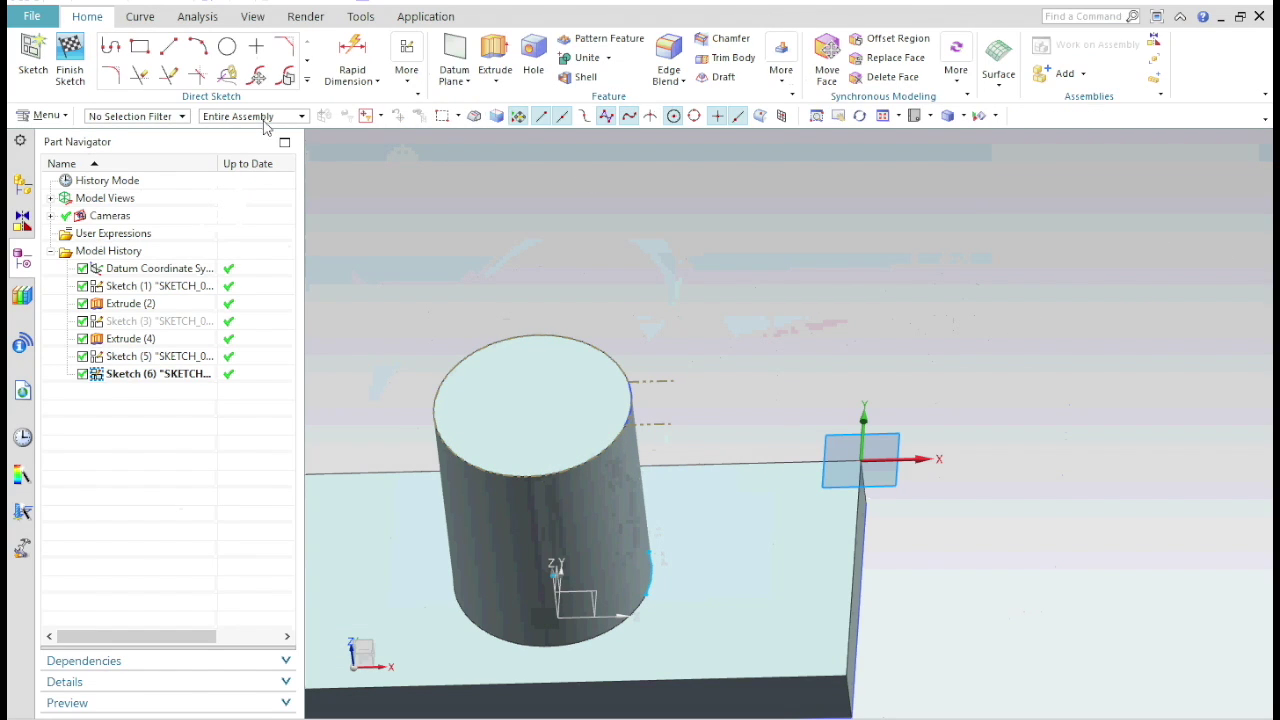
{"action": "left_click", "coordinate": [69, 62]}
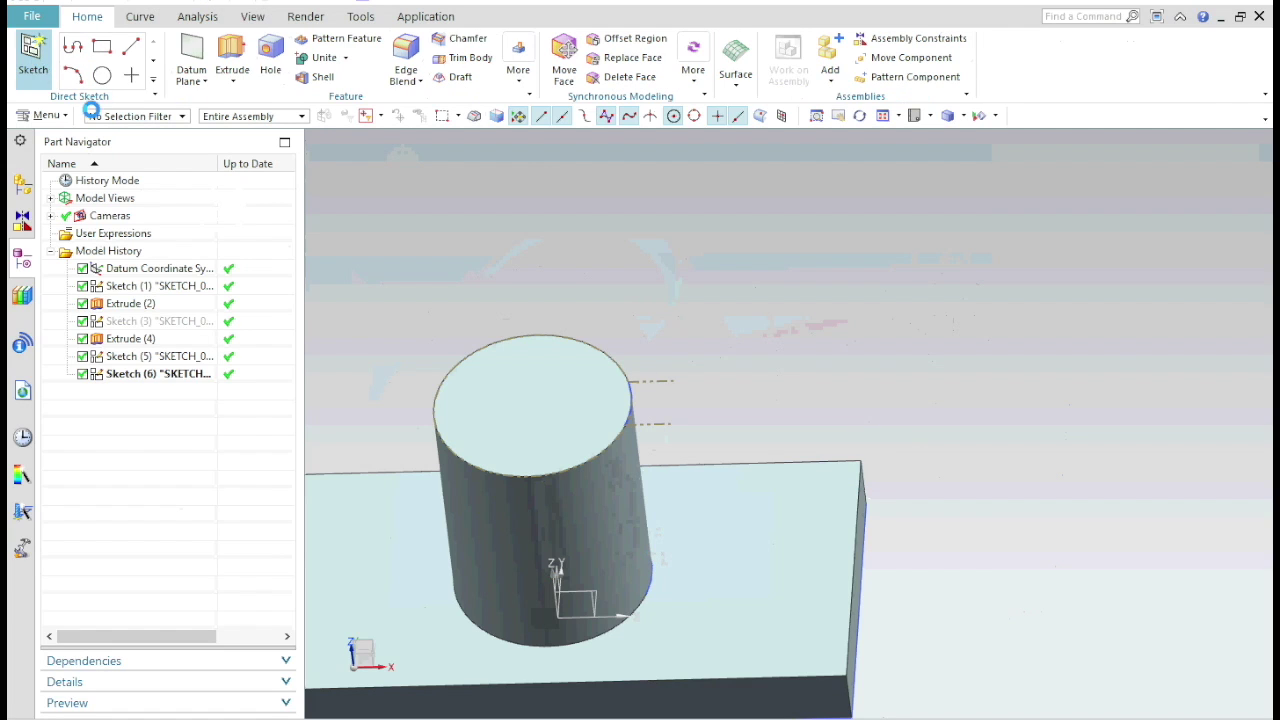
Create a sketch on the block's top face with the block's vertical edge projected
{"action": "left_click", "coordinate": [777, 486]}
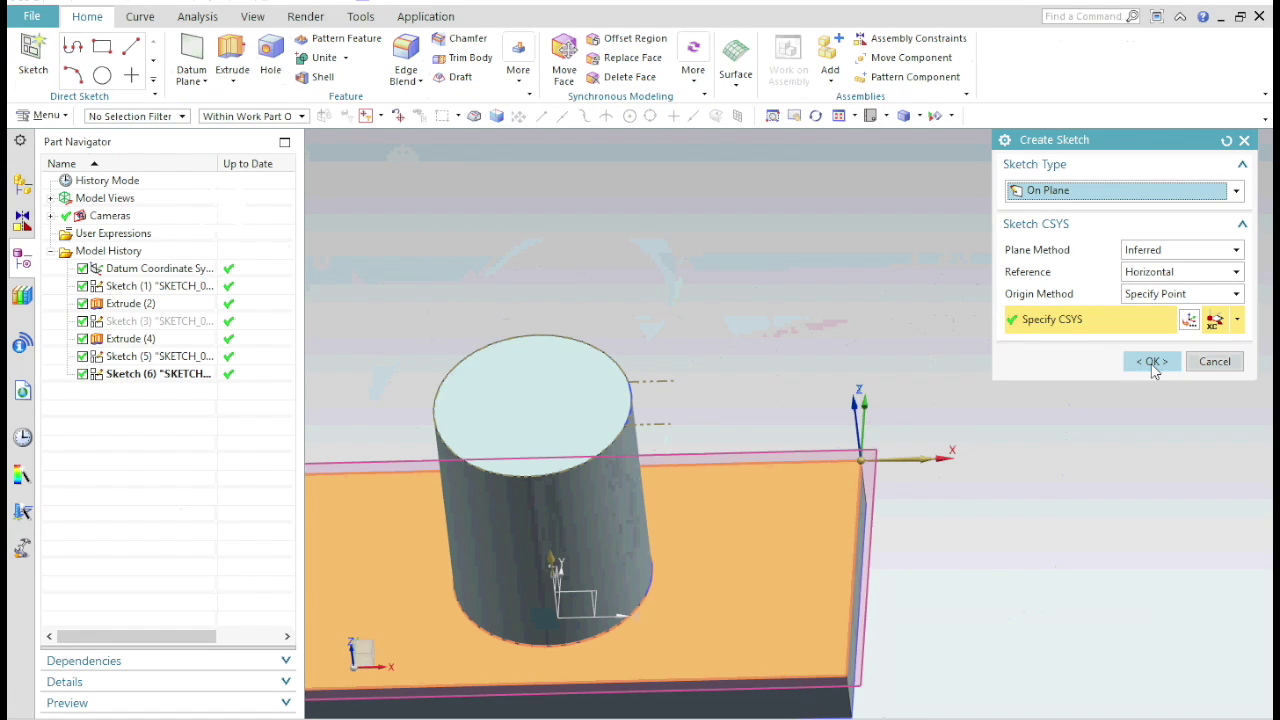
{"action": "left_click", "coordinate": [1152, 362]}
{"action": "scroll", "coordinate": [801, 371], "scroll_direction": "up", "scroll_amount": 3}
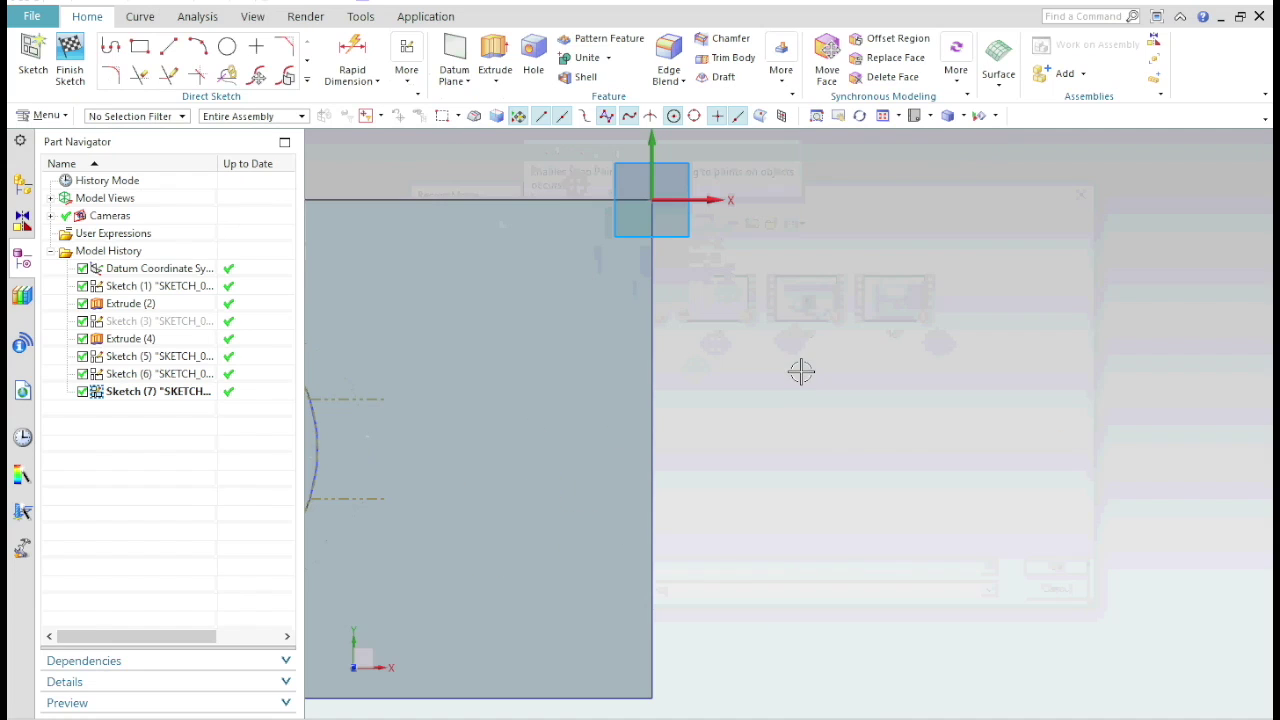
{"action": "left_click", "coordinate": [306, 79]}
{"action": "left_click", "coordinate": [256, 188]}
{"action": "left_click", "coordinate": [654, 313]}
{"action": "left_click", "coordinate": [1152, 248]}
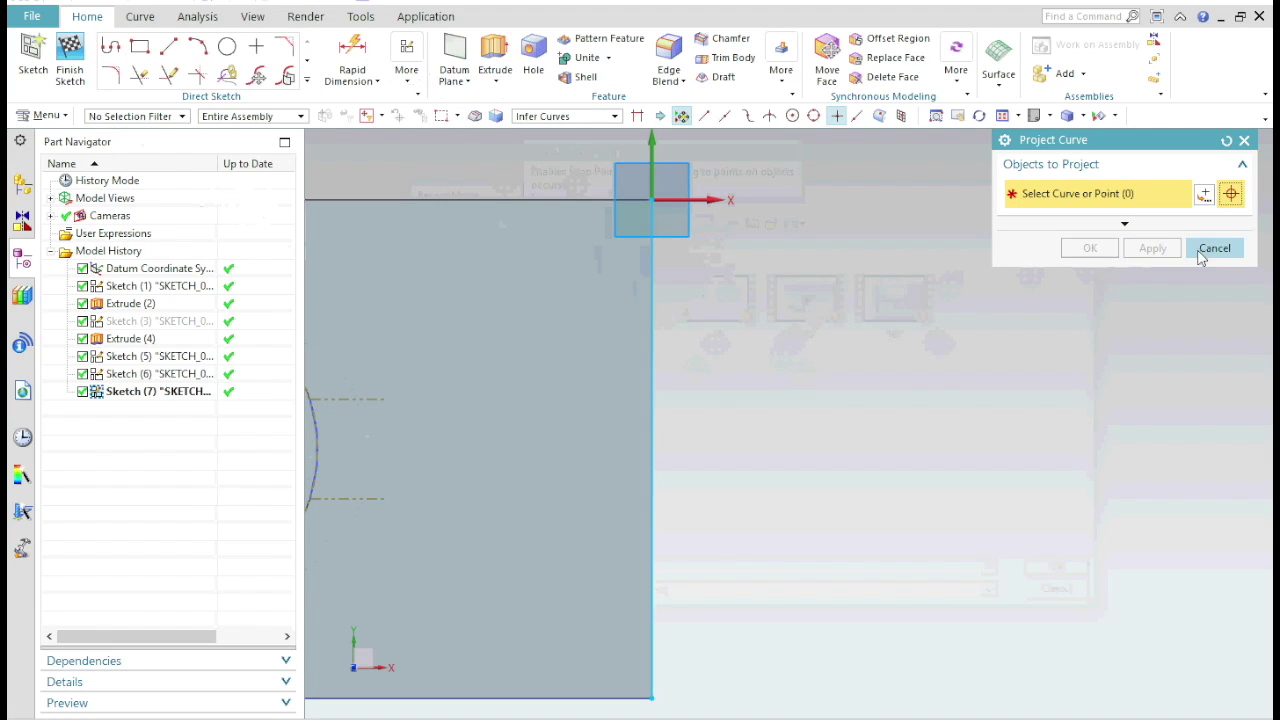
{"action": "left_click", "coordinate": [1200, 249]}
Draw two horizontal lines, 8.5 and 10 long, from the projected edge and set their spacing to 10
{"action": "key", "text": "l"}
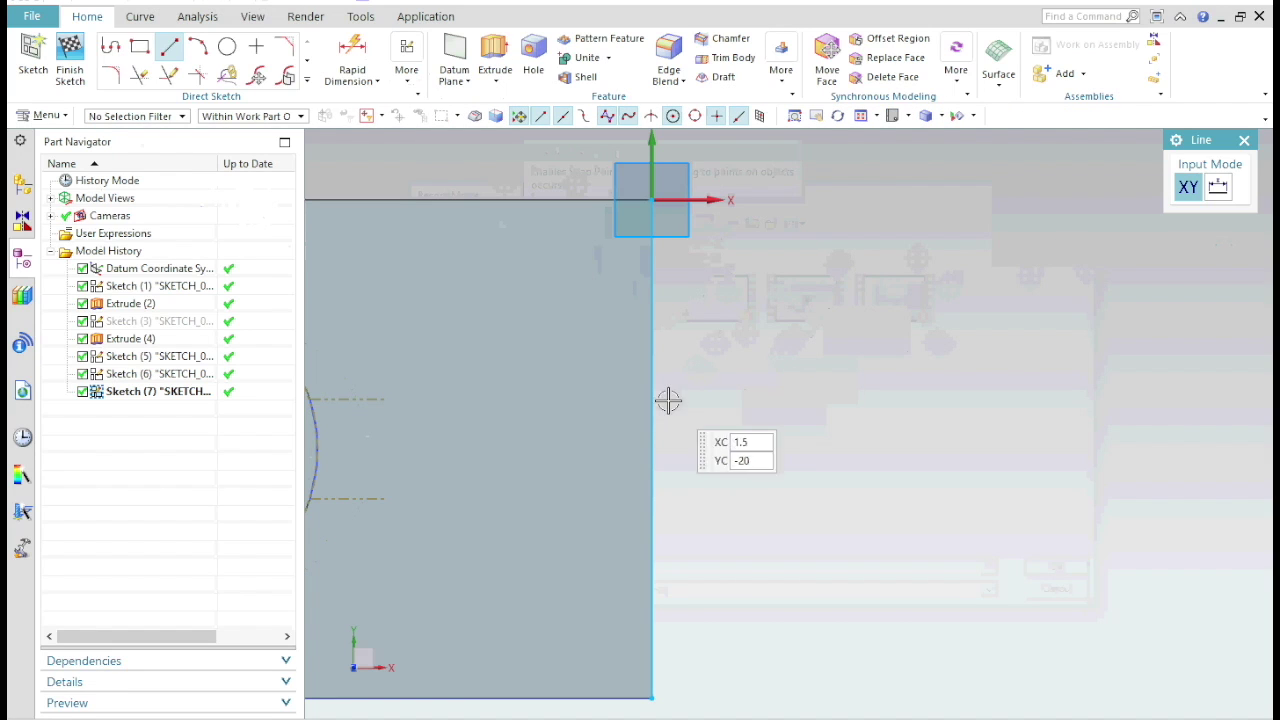
{"action": "left_click", "coordinate": [652, 386]}
{"action": "left_click", "coordinate": [736, 386]}
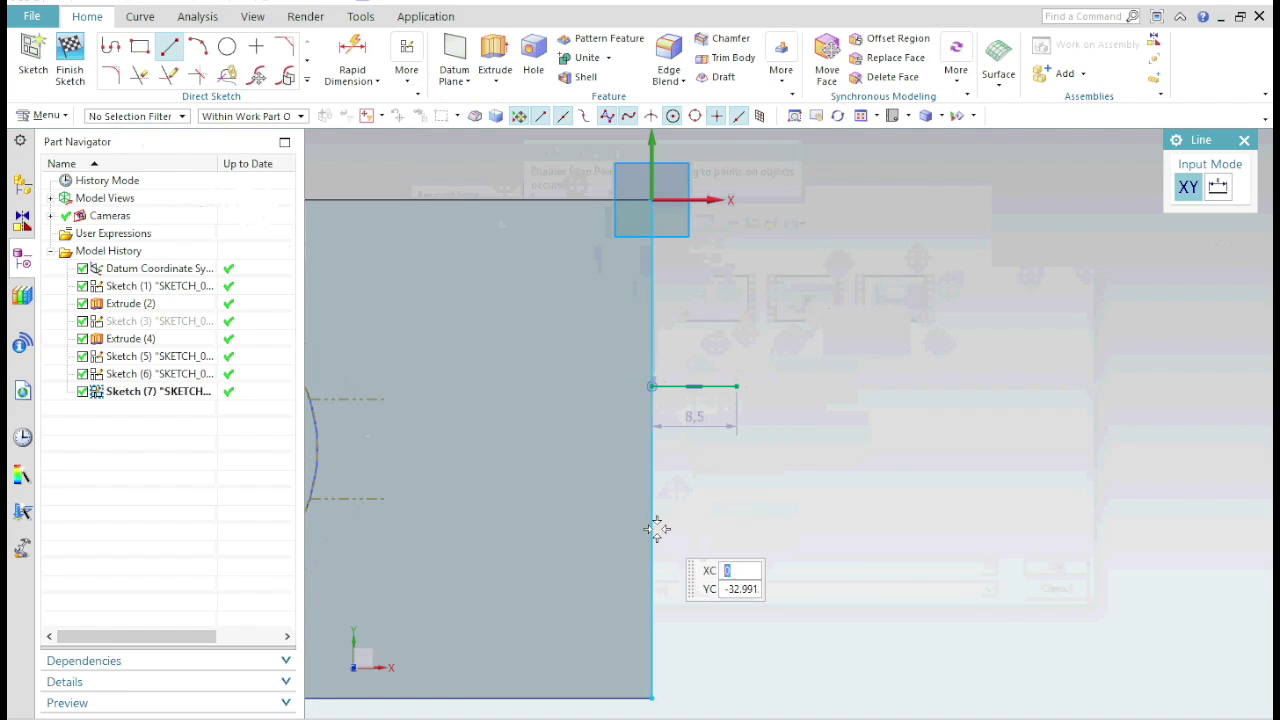
{"action": "left_click", "coordinate": [653, 527]}
{"action": "left_click", "coordinate": [751, 528]}
{"action": "key", "text": "Escape"}
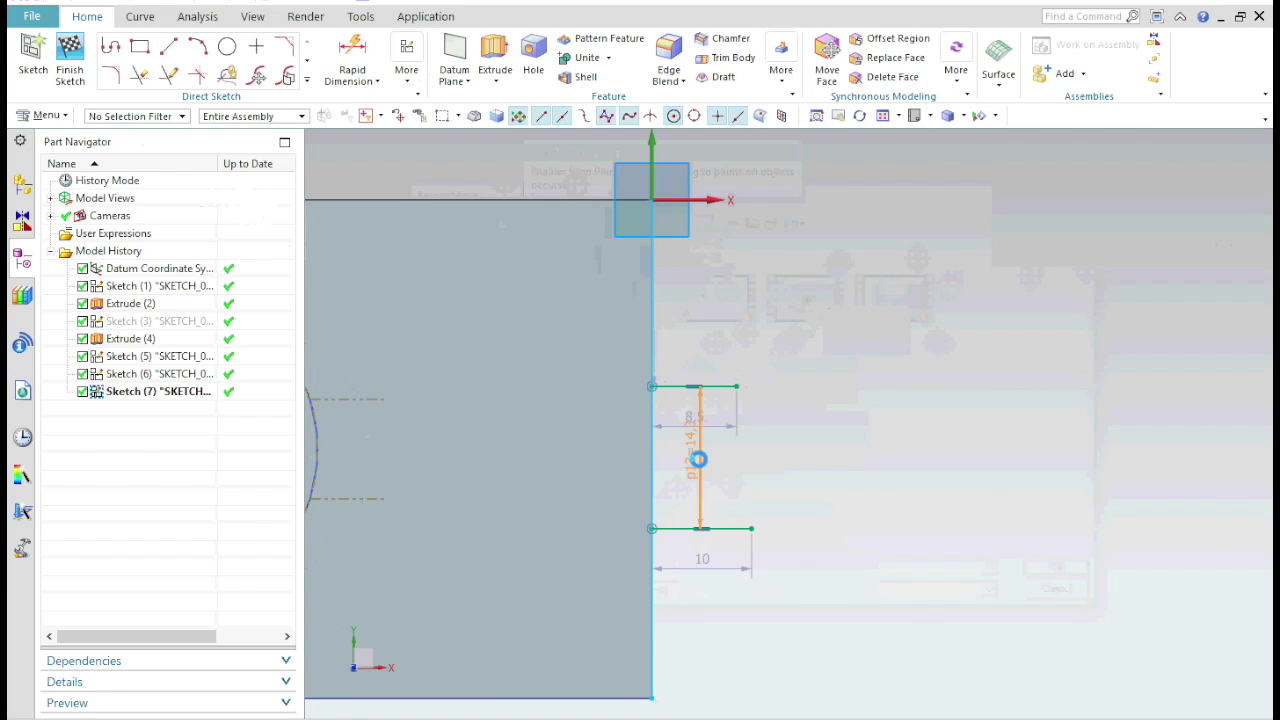
{"action": "double_click", "coordinate": [698, 459]}
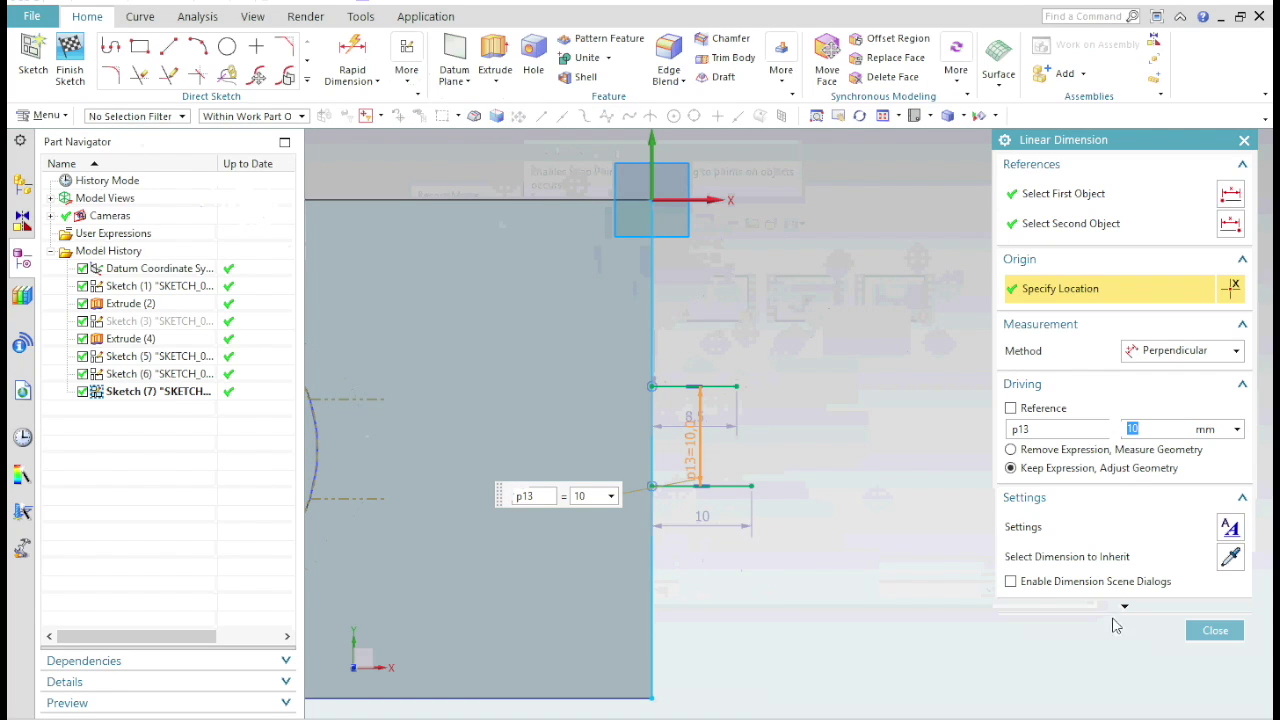
Confirm the 10 mm spacing and convert the top and bottom sketch lines to reference geometry
{"action": "left_click", "coordinate": [1215, 631]}
{"action": "left_click", "coordinate": [718, 387]}
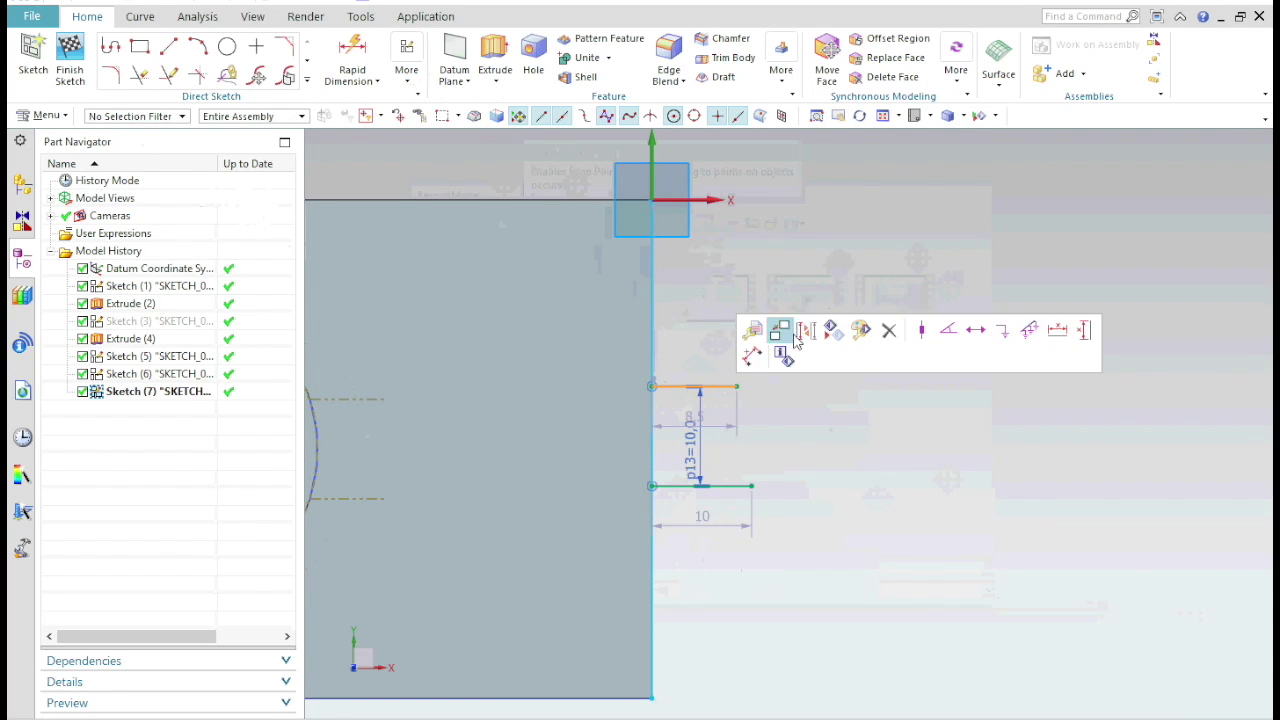
{"action": "left_click", "coordinate": [780, 330]}
{"action": "left_click", "coordinate": [740, 486]}
{"action": "left_click", "coordinate": [745, 445]}
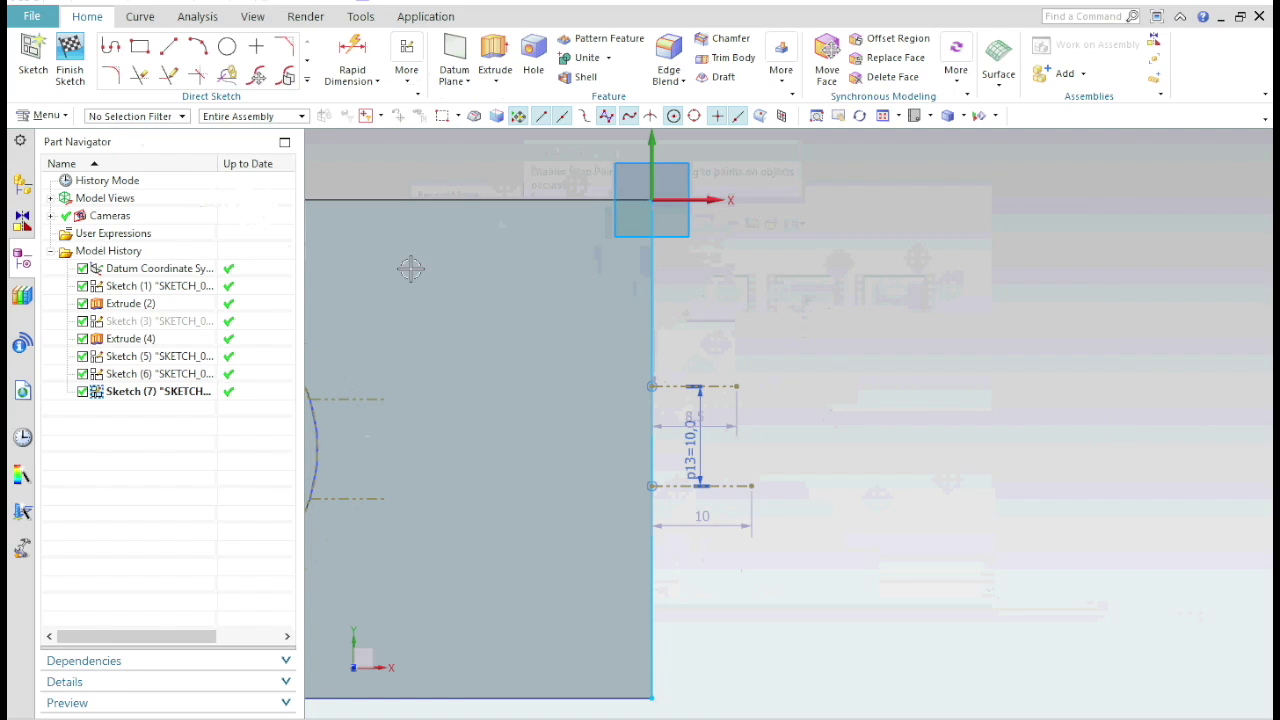
Constrain the line's endpoint to sit level with the picked point
{"action": "left_click", "coordinate": [406, 80]}
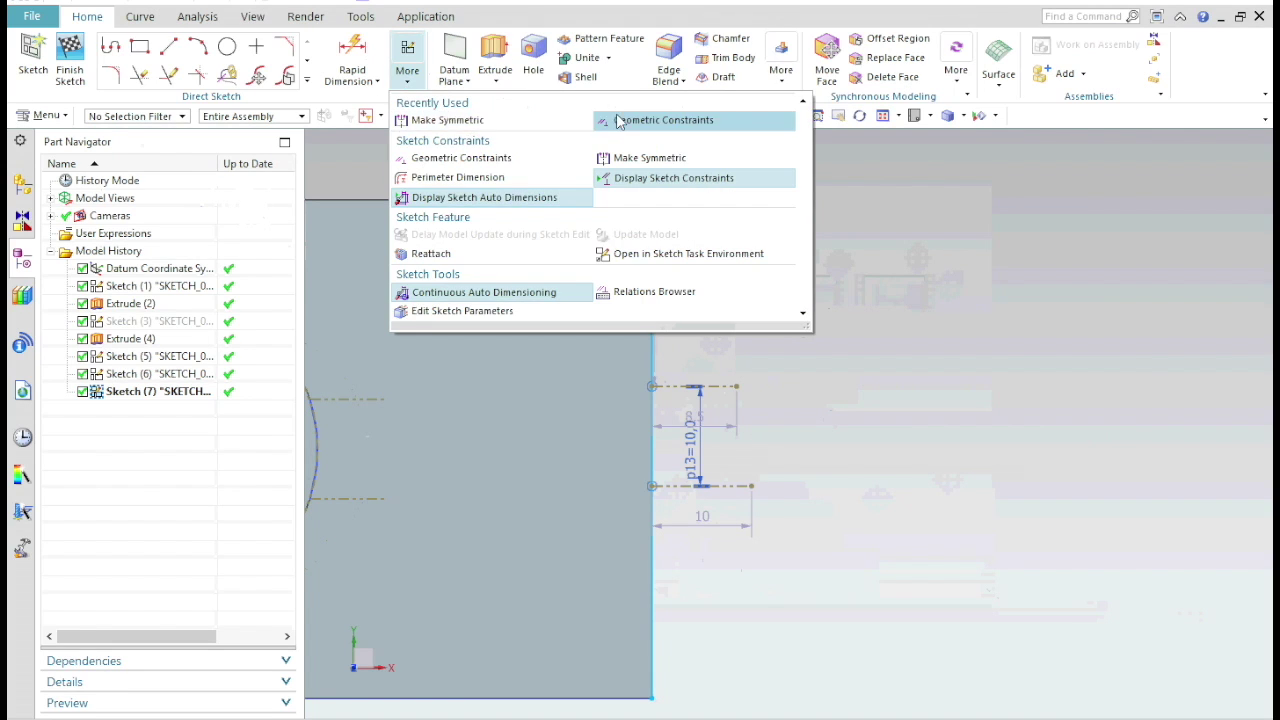
{"action": "left_click", "coordinate": [650, 120]}
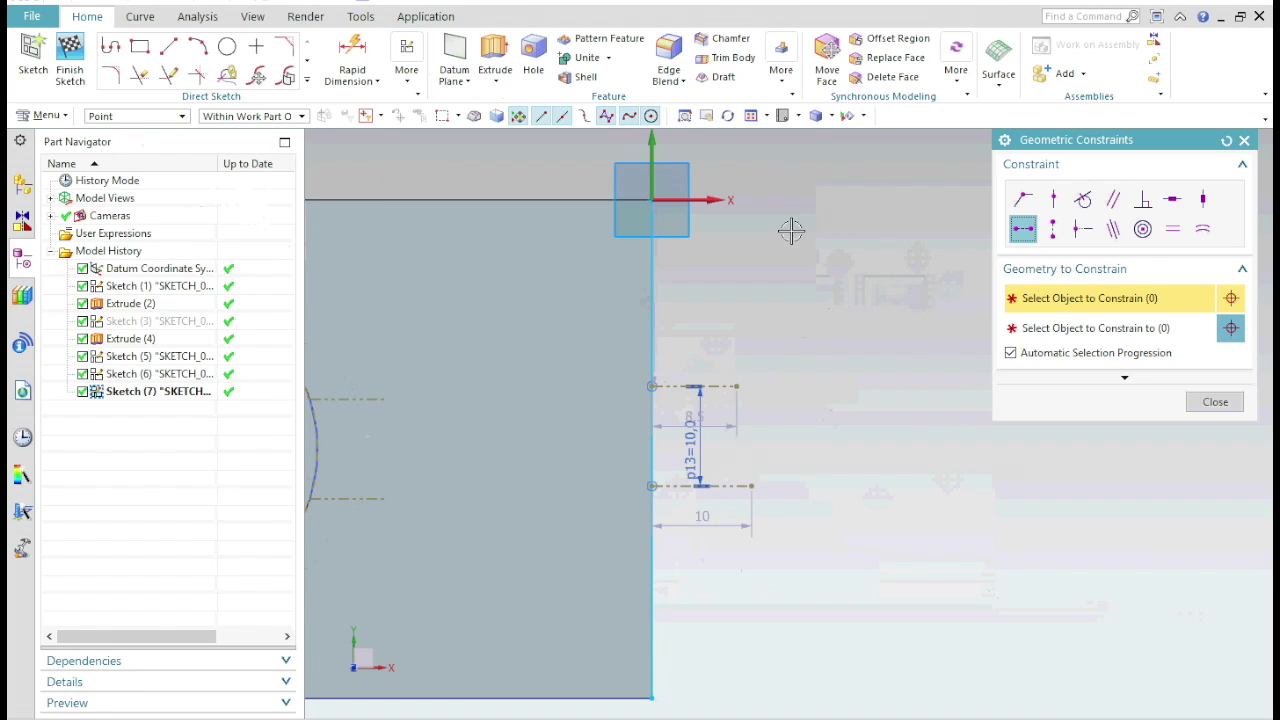
{"action": "left_click", "coordinate": [384, 400]}
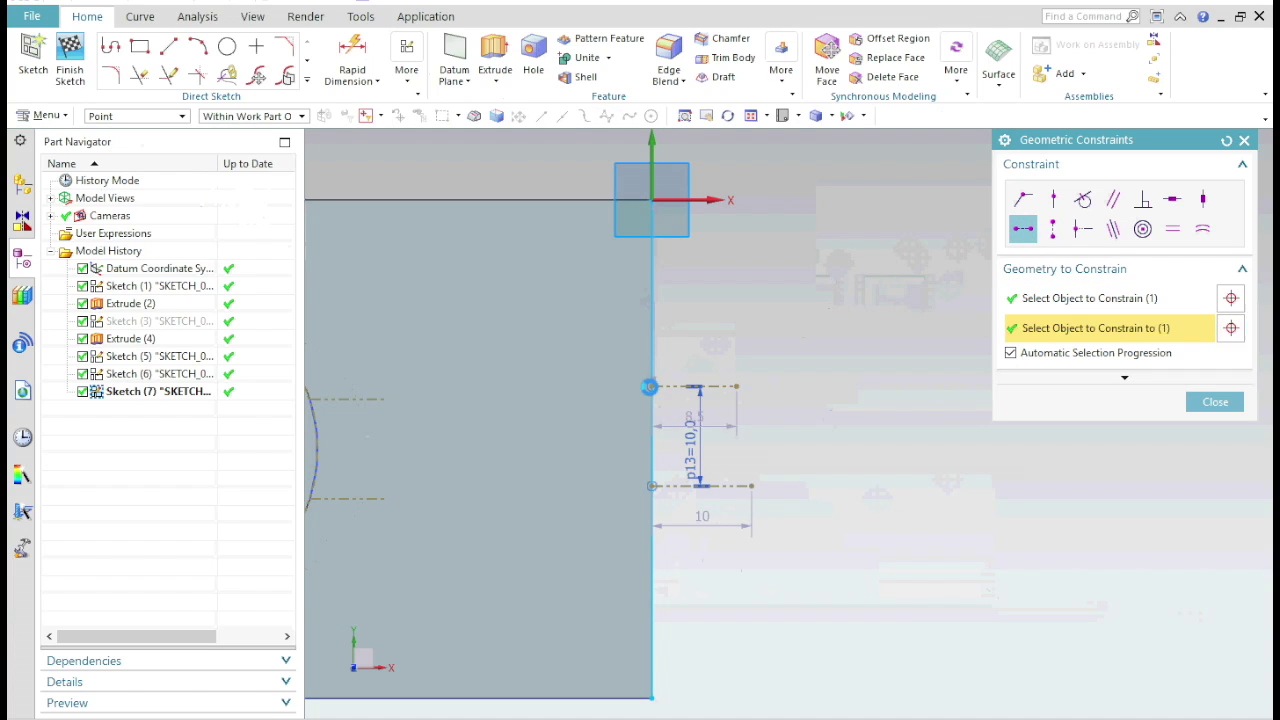
{"action": "left_click", "coordinate": [651, 387]}
{"action": "left_click", "coordinate": [1214, 402]}
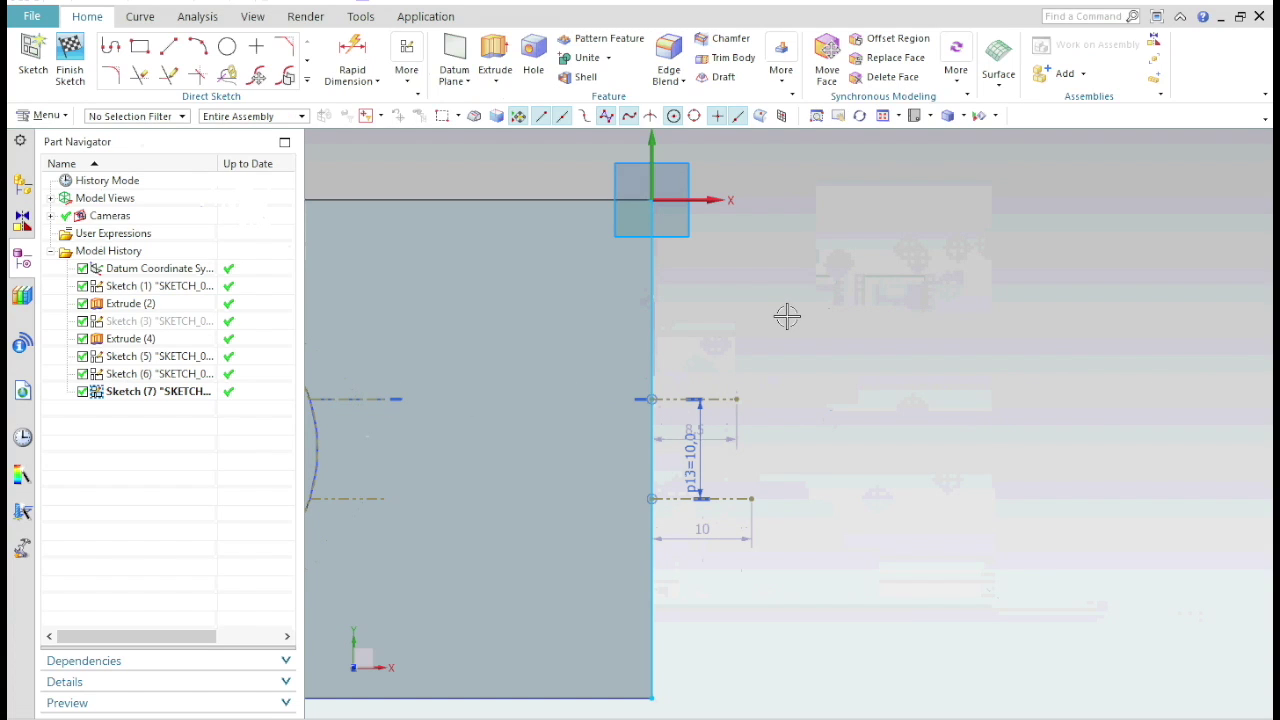
Trim away the unwanted curve segments and finish the sketch
{"action": "key", "text": "t"}
{"action": "mouse_move", "coordinate": [783, 316]}
{"action": "left_mouse_down"}
{"action": "mouse_move", "coordinate": [628, 329]}
{"action": "mouse_move", "coordinate": [636, 588]}
{"action": "left_mouse_up"}
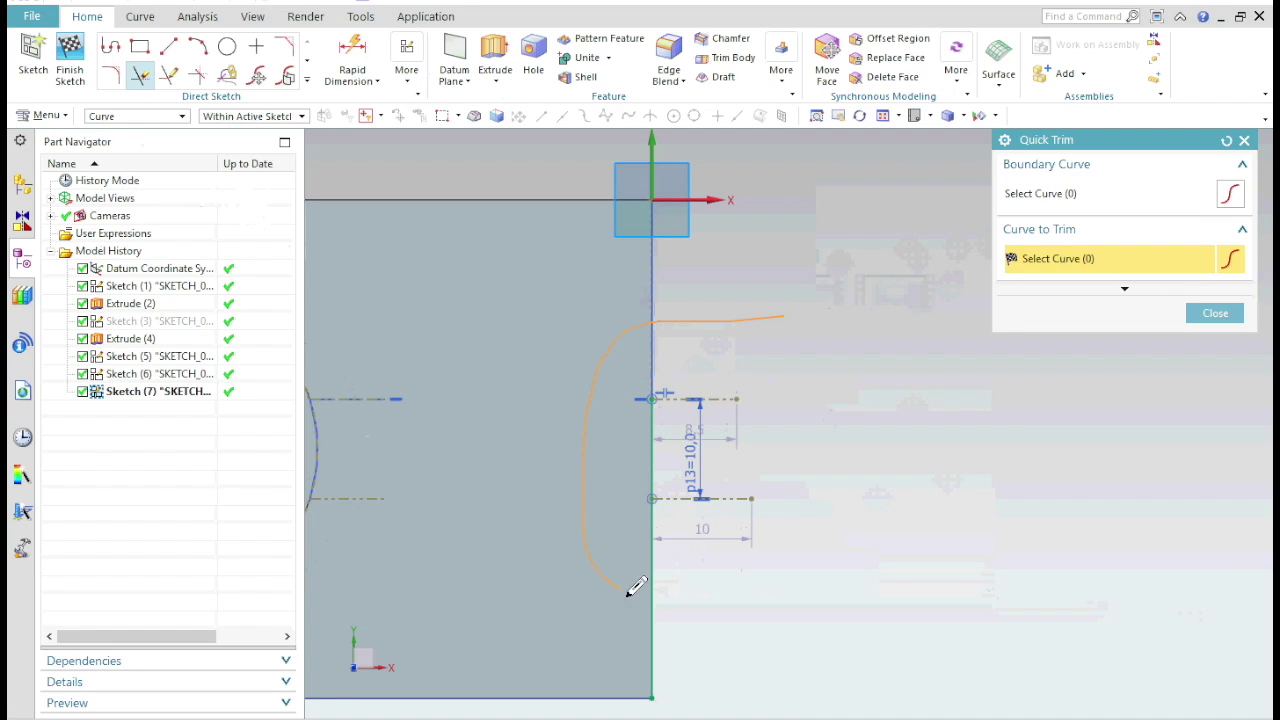
{"action": "left_click", "coordinate": [80, 70]}
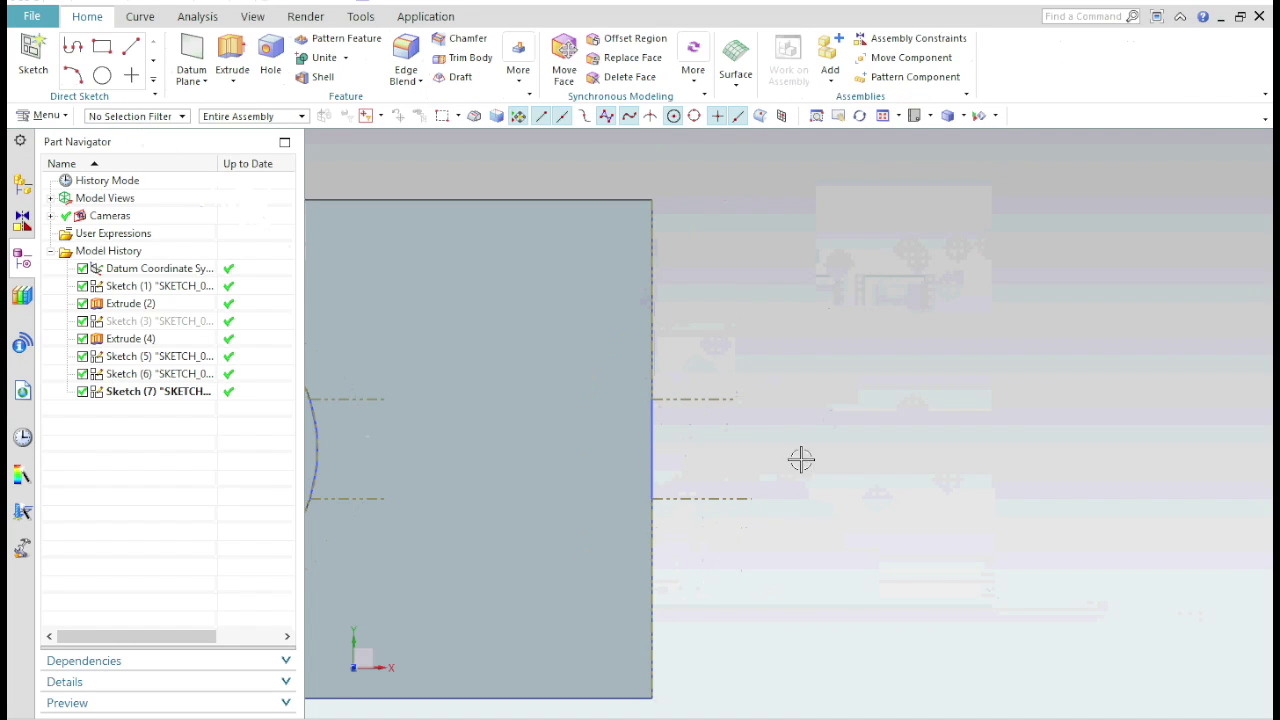
Add a datum plane through the end point of the plate-edge line, then start a new sketch
{"action": "middle_click_drag", "start_coordinate": [801, 459], "coordinate": [687, 371]}
{"action": "left_click", "coordinate": [195, 55]}
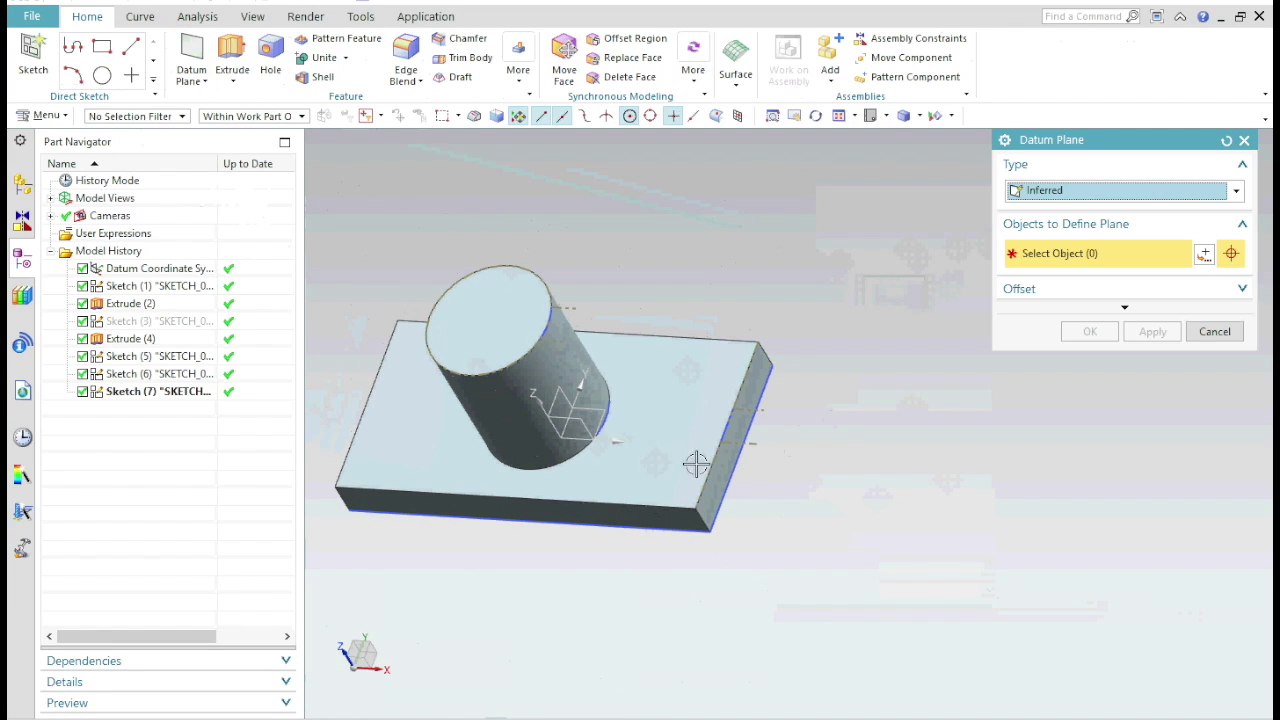
{"action": "scroll", "coordinate": [694, 457], "scroll_direction": "up", "scroll_amount": 4}
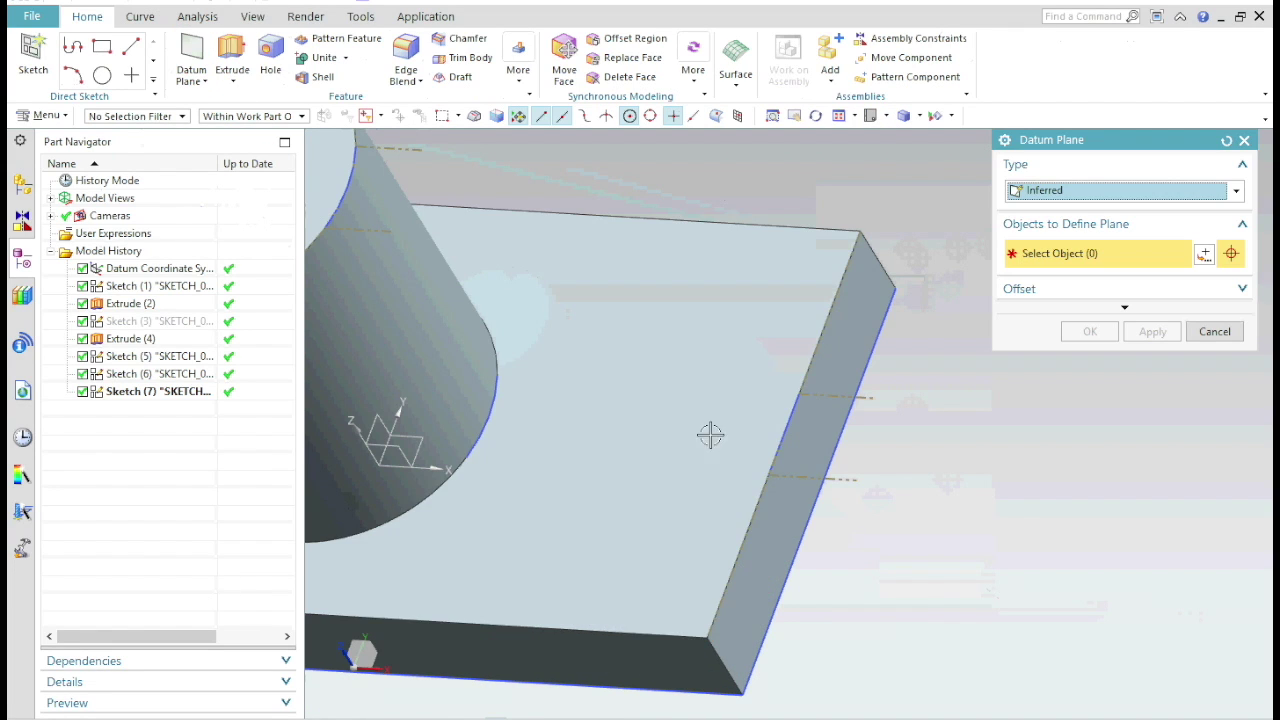
{"action": "left_click", "coordinate": [768, 474]}
{"action": "left_click", "coordinate": [1090, 332]}
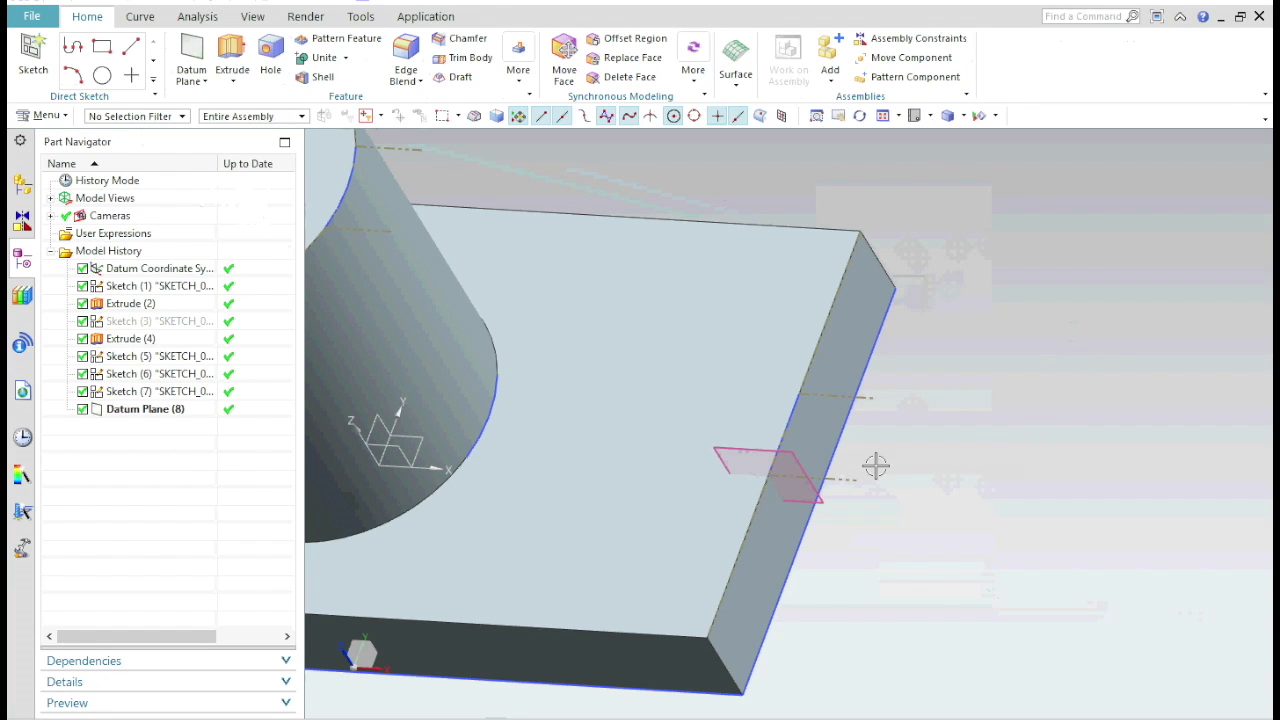
{"action": "left_click", "coordinate": [33, 55]}
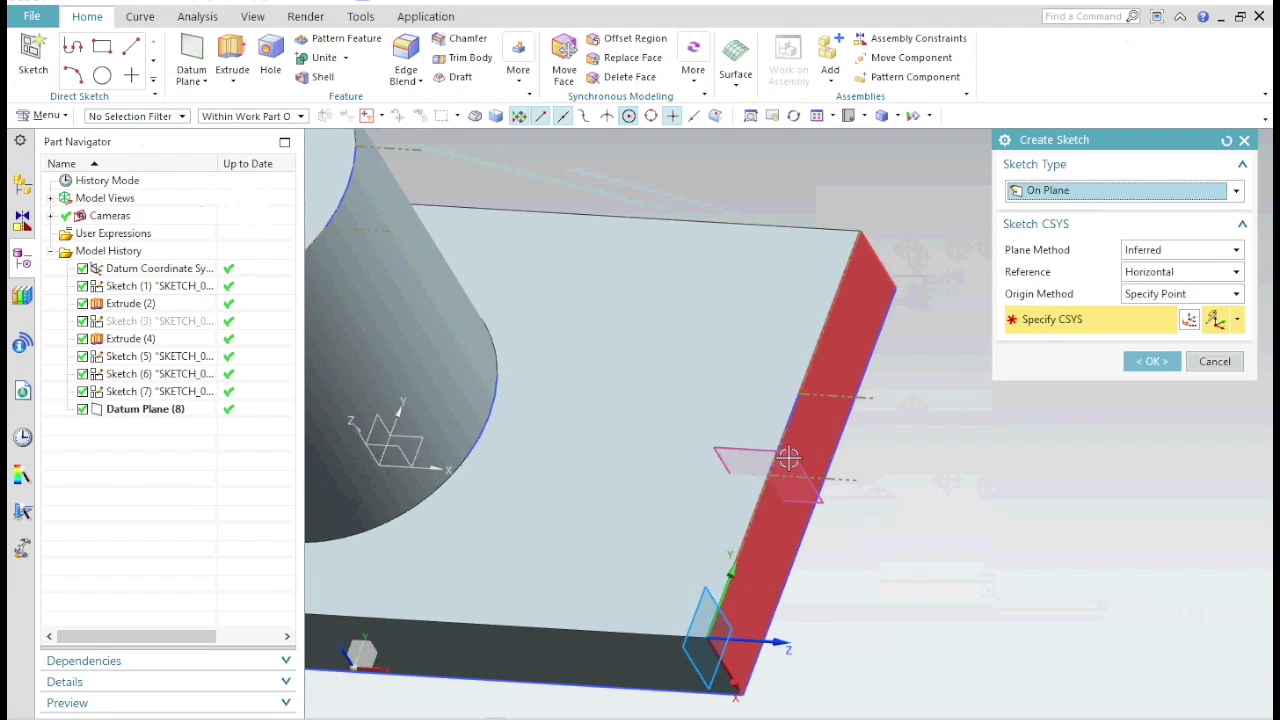
On the datum plane, draw a closed triangle from the plate-edge point to the cylinder's top edge and base
{"action": "left_click", "coordinate": [1150, 361]}
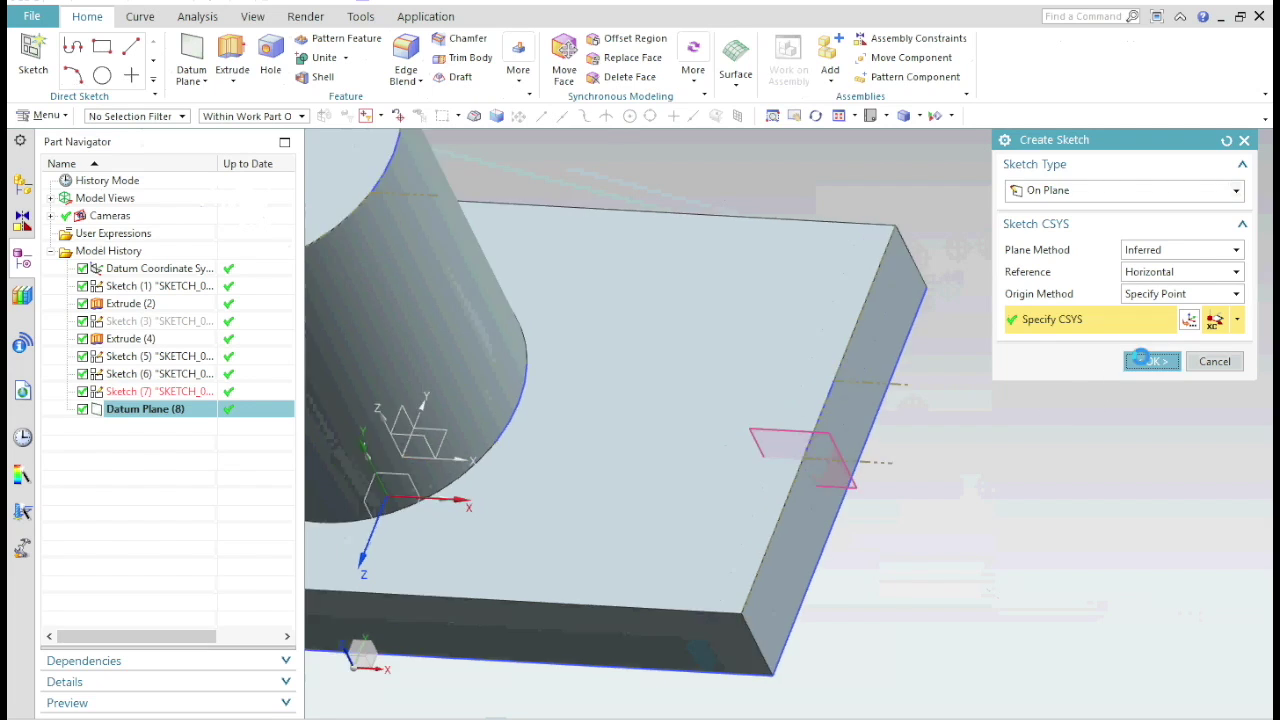
{"action": "middle_click_drag", "start_coordinate": [746, 421], "coordinate": [720, 441]}
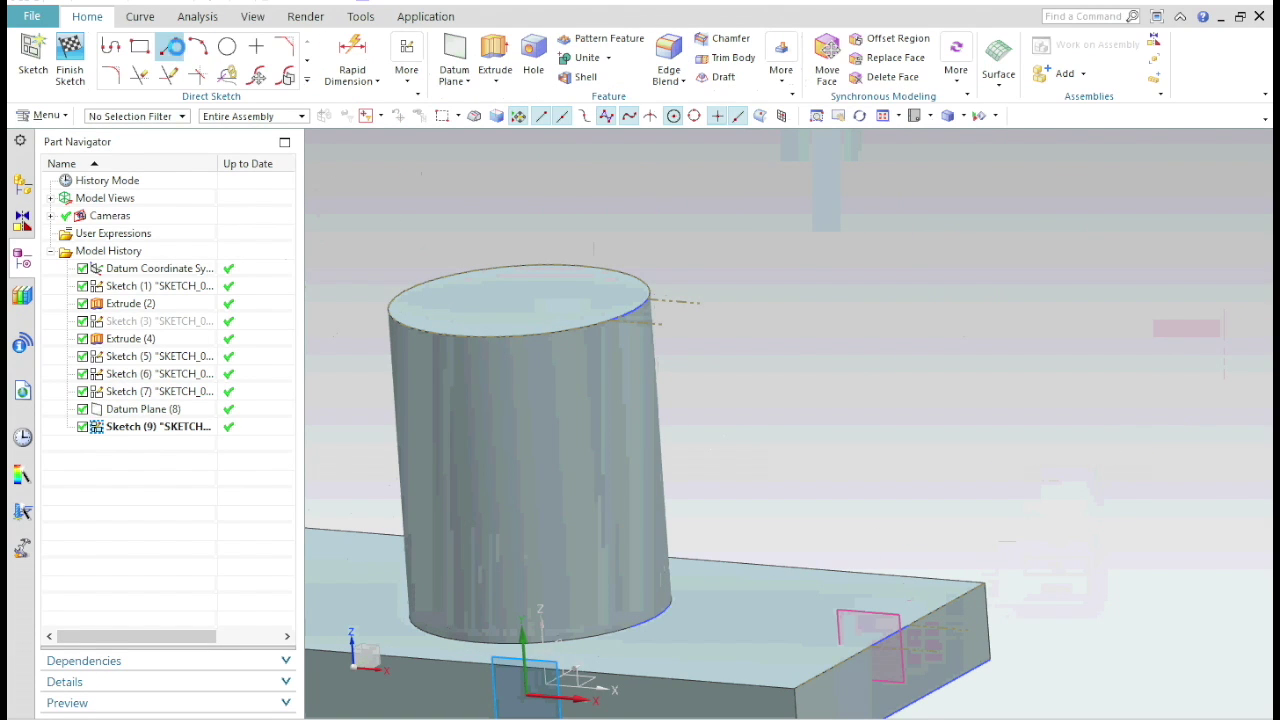
{"action": "left_click", "coordinate": [171, 46]}
{"action": "left_click", "coordinate": [869, 641]}
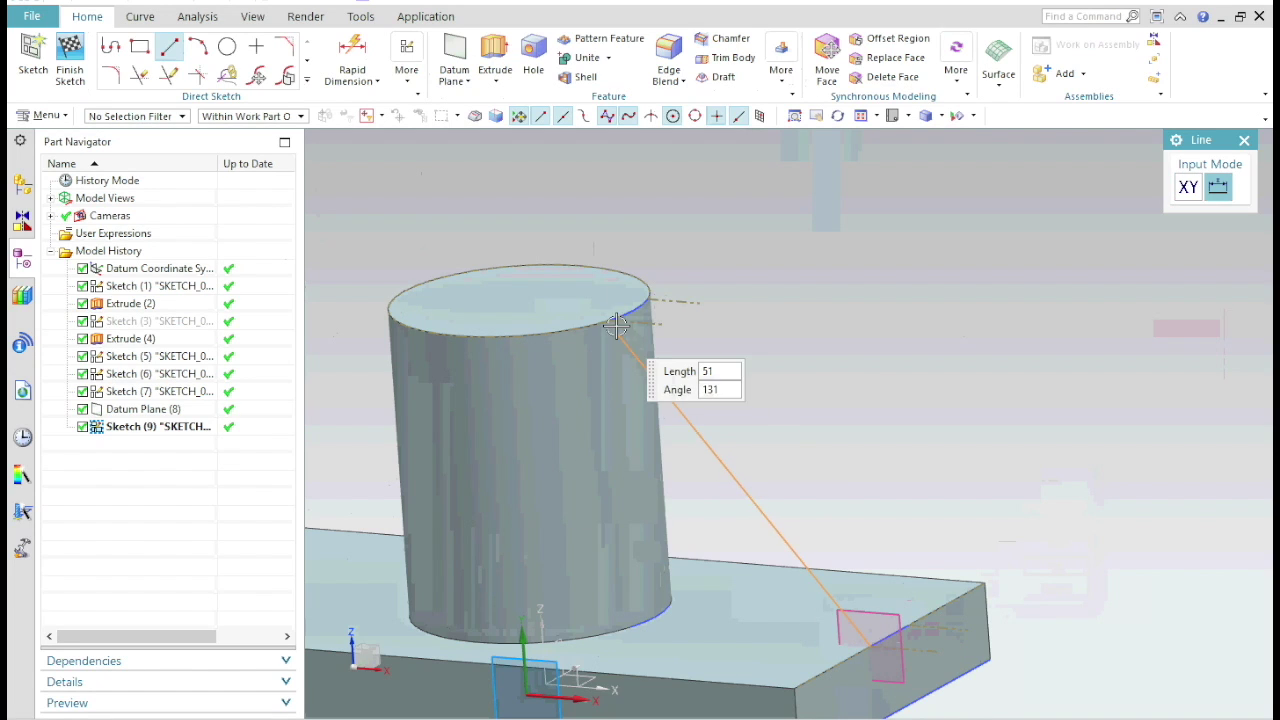
{"action": "left_click", "coordinate": [613, 320]}
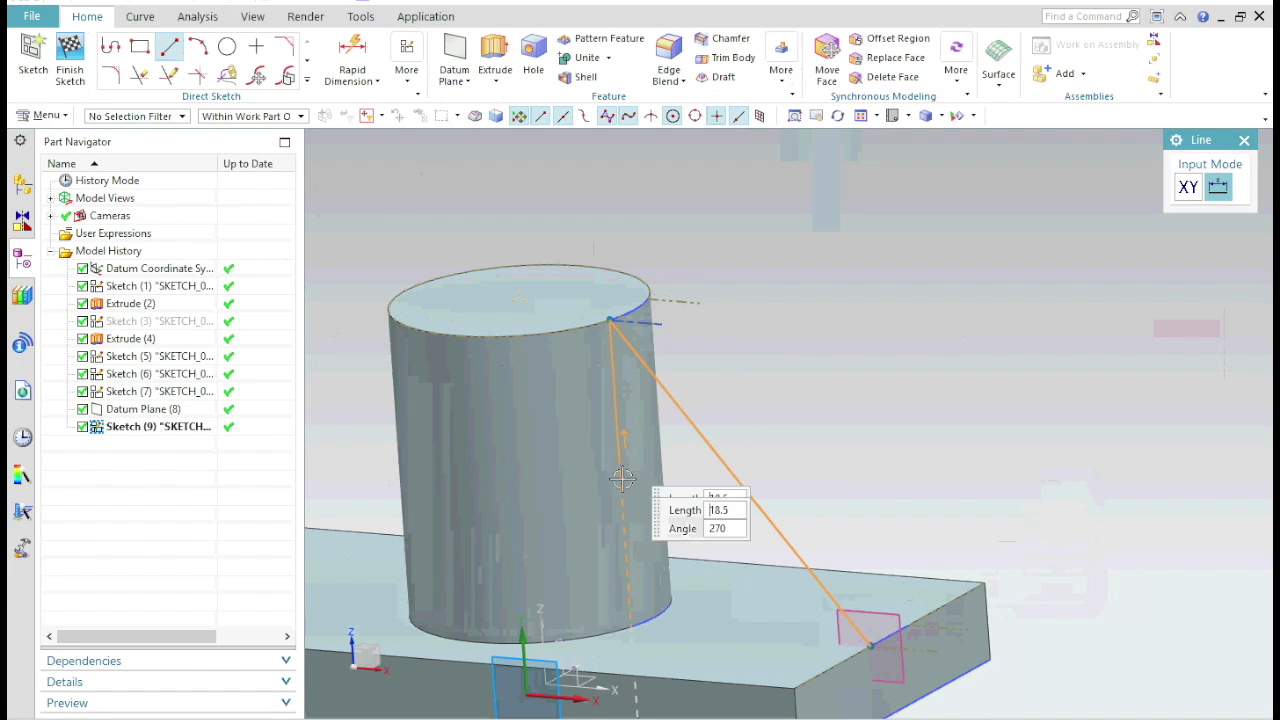
{"action": "left_click", "coordinate": [631, 628]}
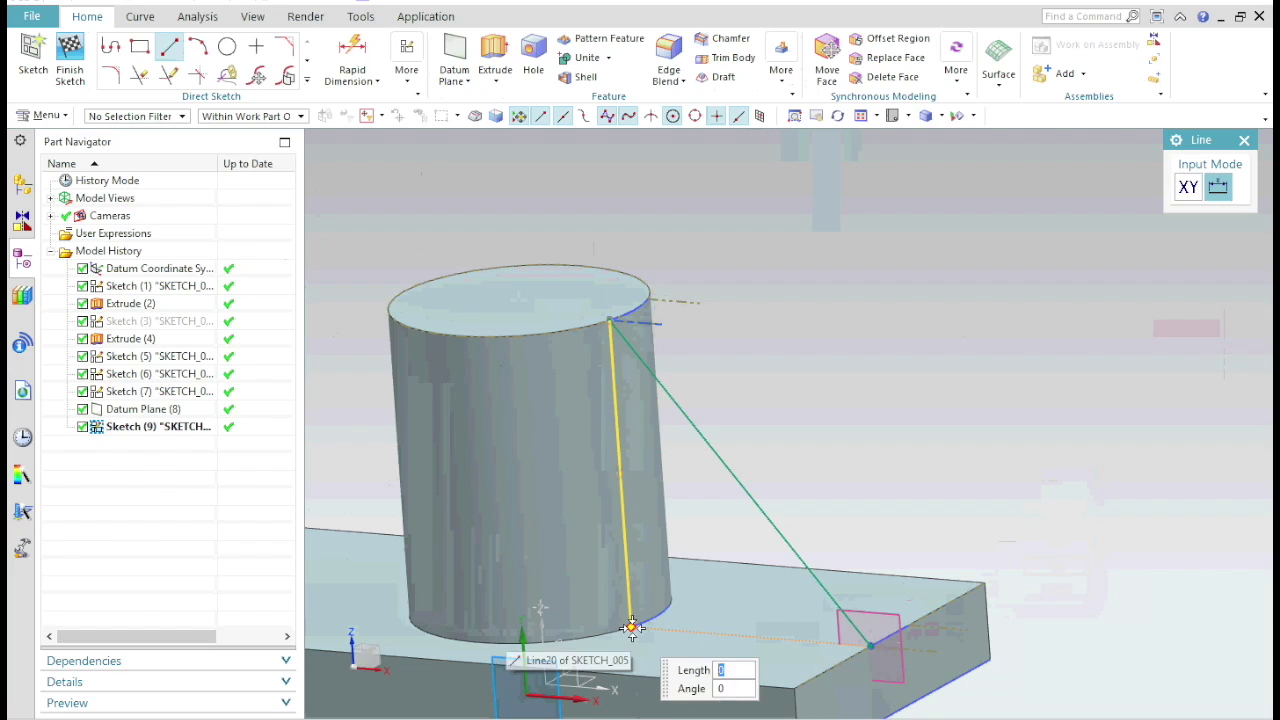
{"action": "left_click", "coordinate": [869, 645]}
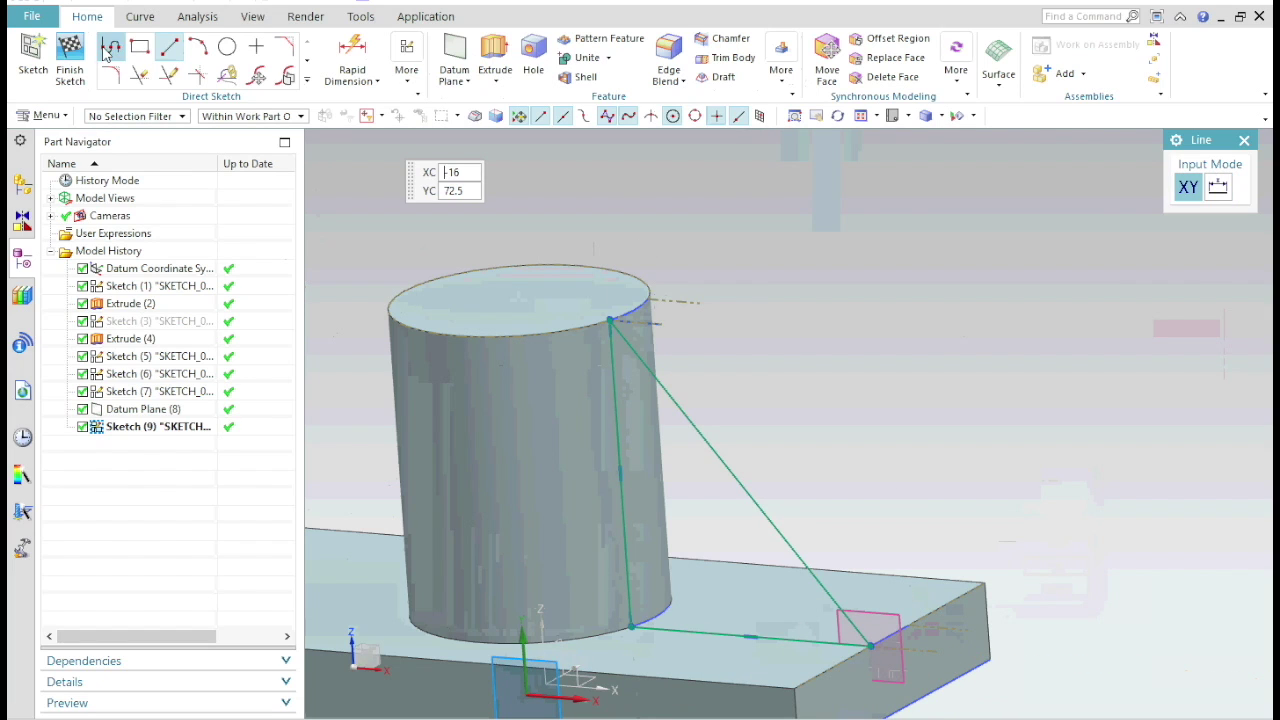
{"action": "left_click", "coordinate": [71, 62]}
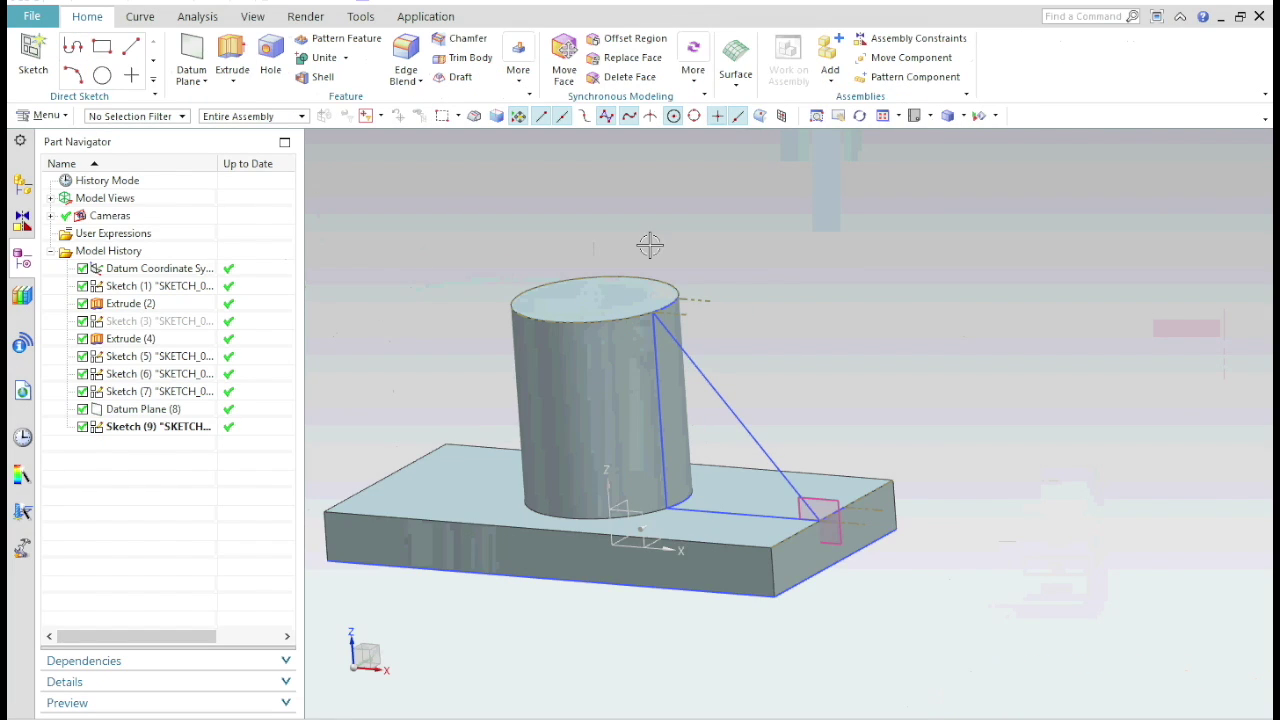
{"action": "middle_click_drag", "start_coordinate": [649, 246], "coordinate": [665, 270]}
{"action": "left_click", "coordinate": [50, 116]}
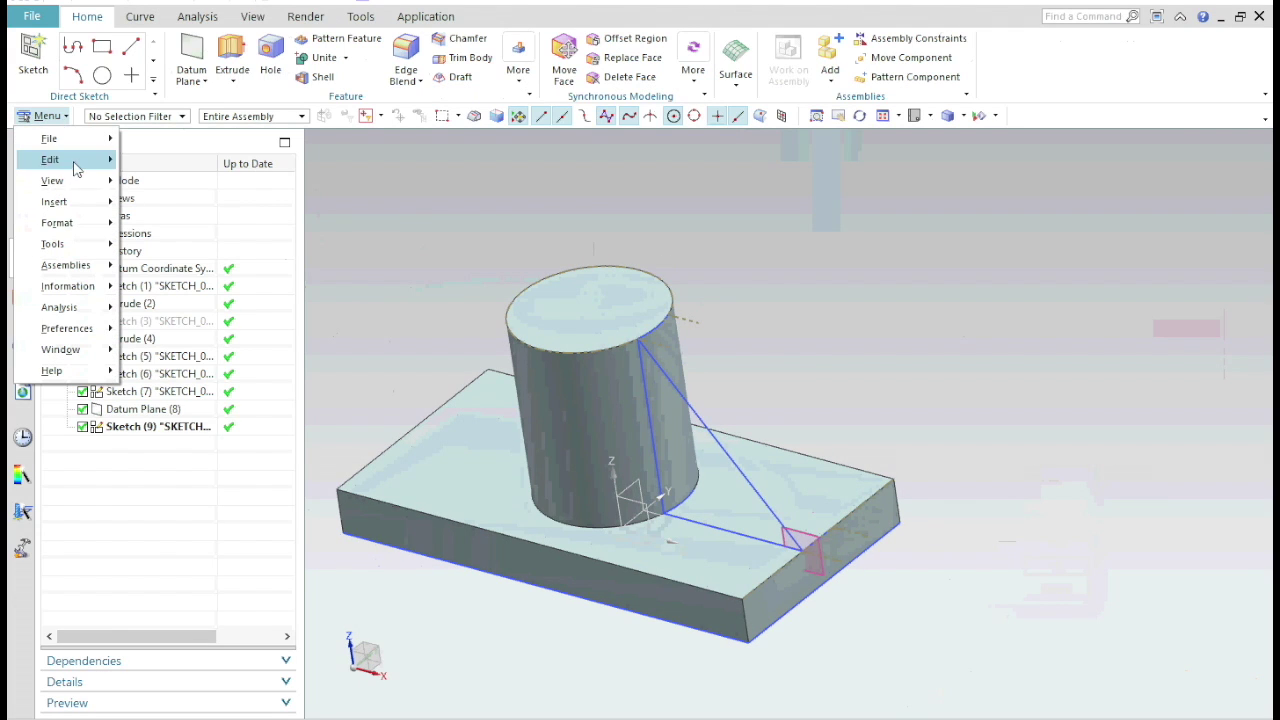
Start a Swept feature with the three triangle lines as its section
{"action": "mouse_move", "coordinate": [60, 201]}
{"action": "mouse_move", "coordinate": [217, 461]}
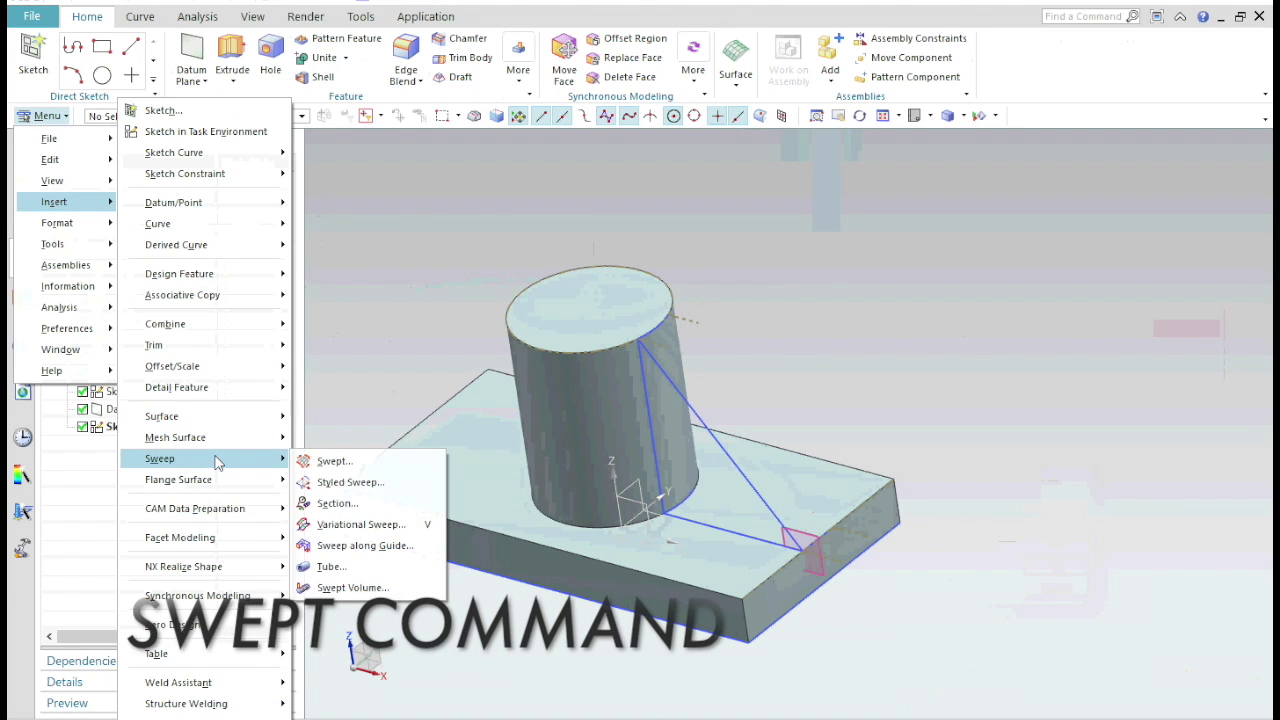
{"action": "left_click", "coordinate": [333, 461]}
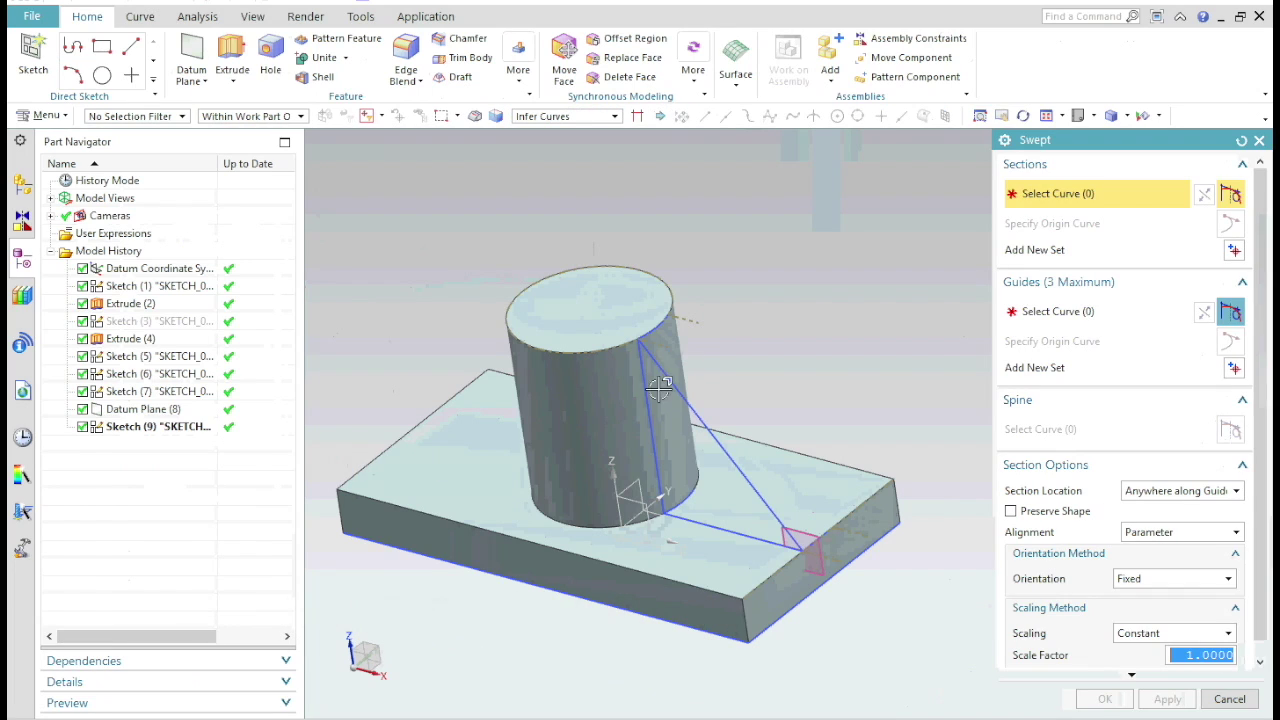
{"action": "left_click", "coordinate": [677, 381]}
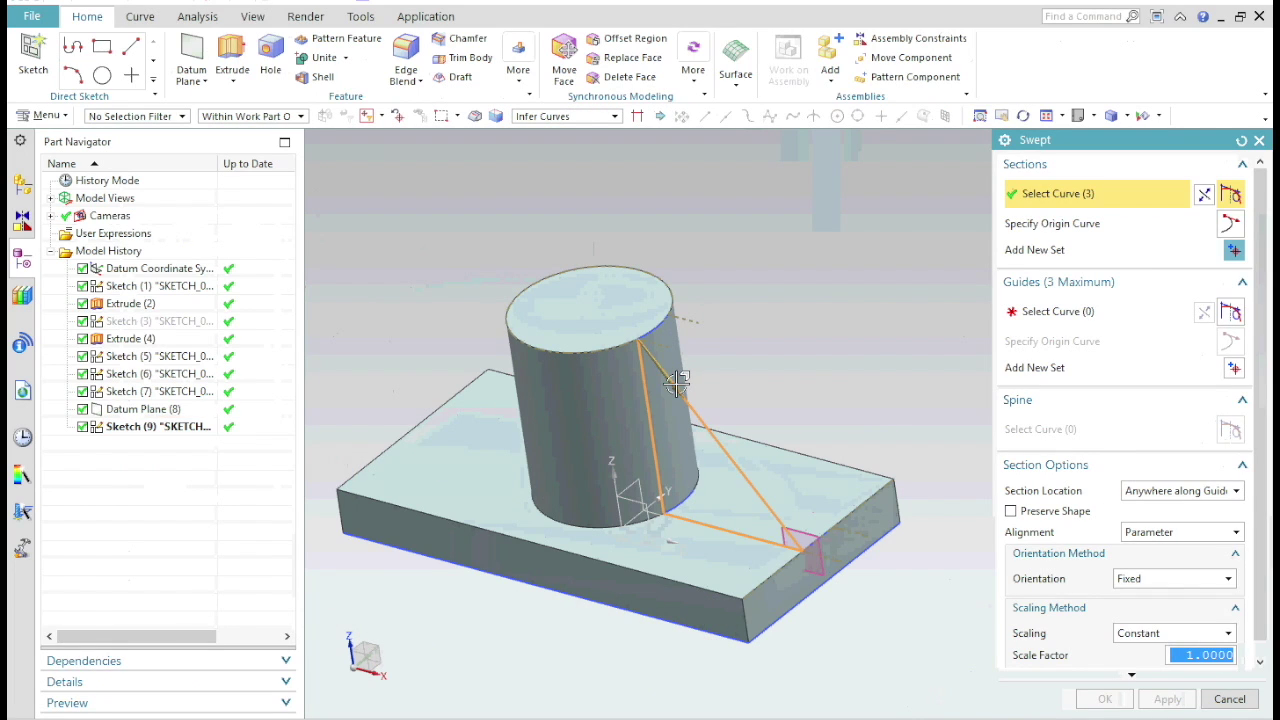
{"action": "middle_click", "coordinate": [807, 370]}
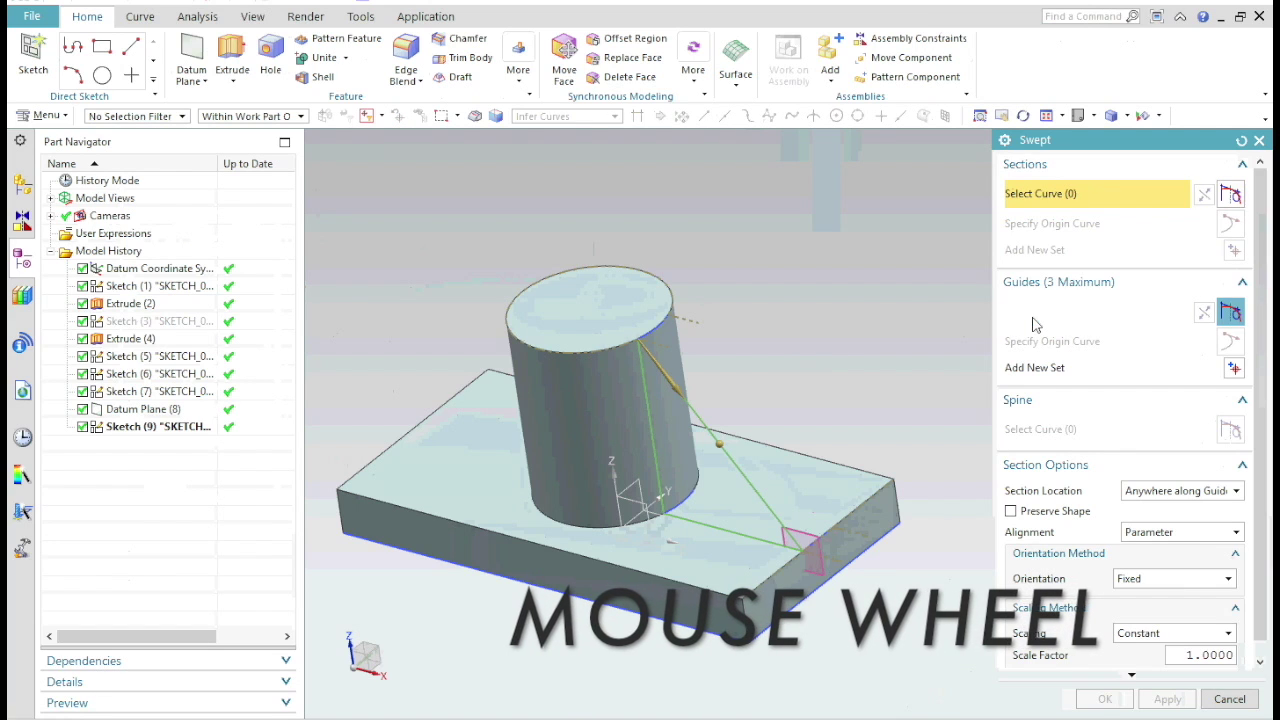
Use the cylinder's top circle and the plate-edge line as guides to create the swept rib
{"action": "left_click", "coordinate": [655, 328]}
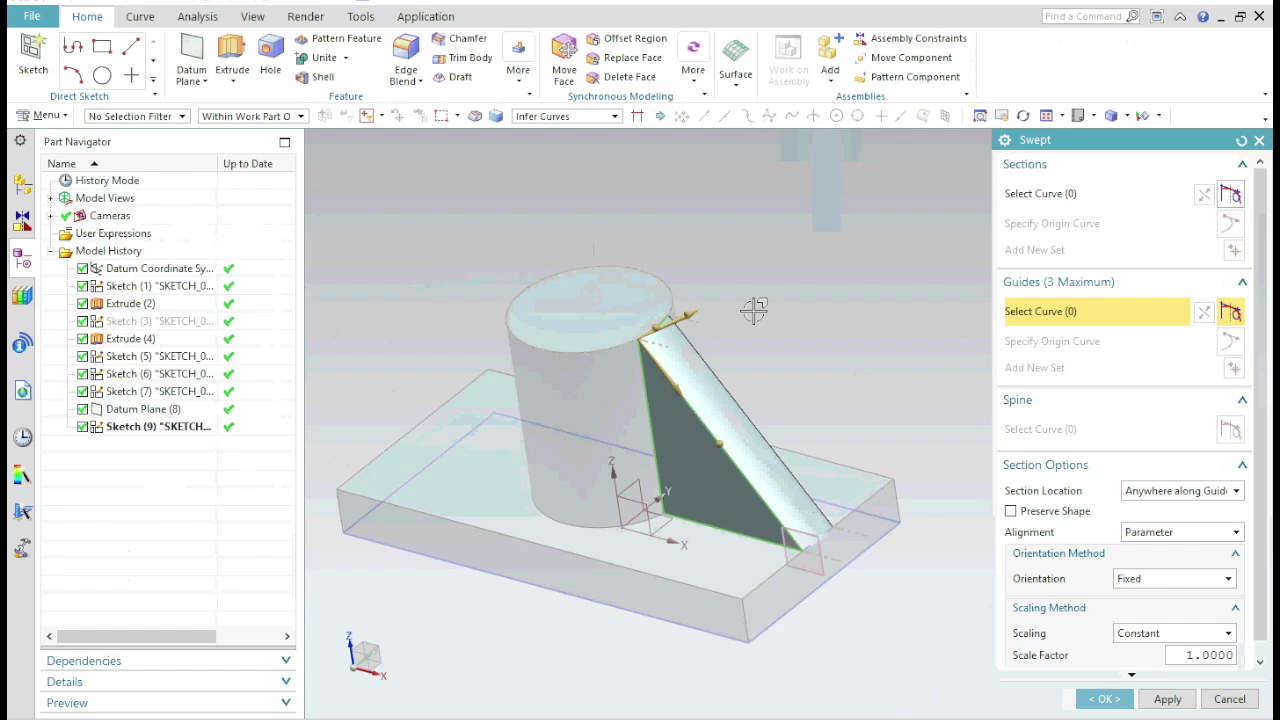
{"action": "scroll", "coordinate": [612, 460], "scroll_direction": "down", "scroll_amount": 8}
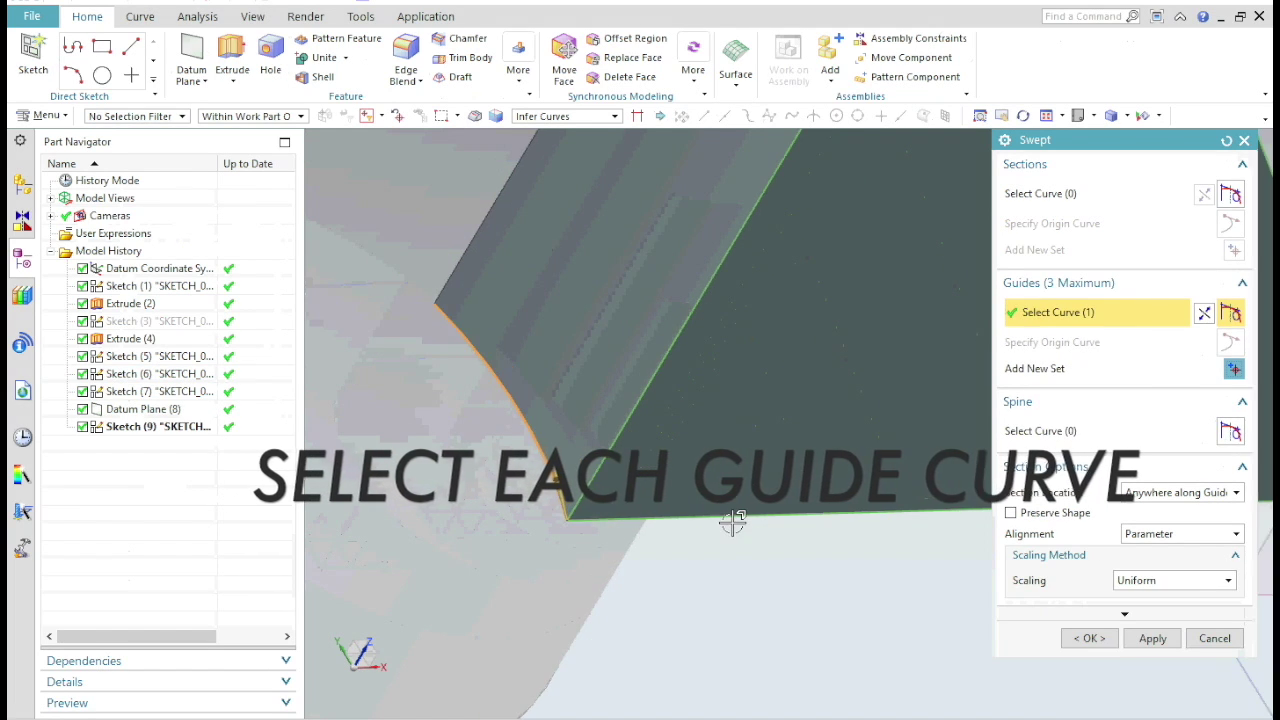
{"action": "scroll", "coordinate": [934, 449], "scroll_direction": "up", "scroll_amount": 6}
{"action": "middle_click_drag", "start_coordinate": [934, 449], "coordinate": [834, 505]}
{"action": "scroll", "coordinate": [834, 505], "scroll_direction": "down", "scroll_amount": 5}
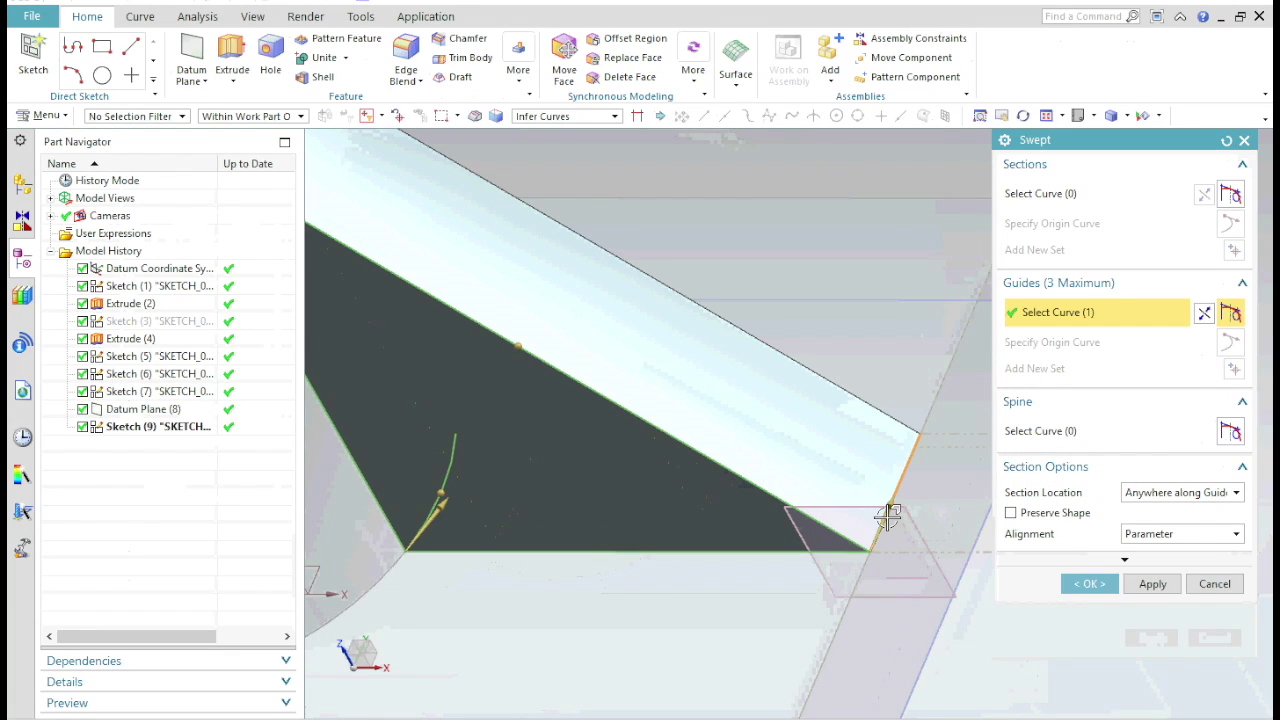
{"action": "left_click", "coordinate": [888, 516]}
{"action": "middle_click", "coordinate": [889, 468]}
{"action": "scroll", "coordinate": [943, 463], "scroll_direction": "up", "scroll_amount": 4}
{"action": "scroll", "coordinate": [1067, 555], "scroll_direction": "up", "scroll_amount": 4}
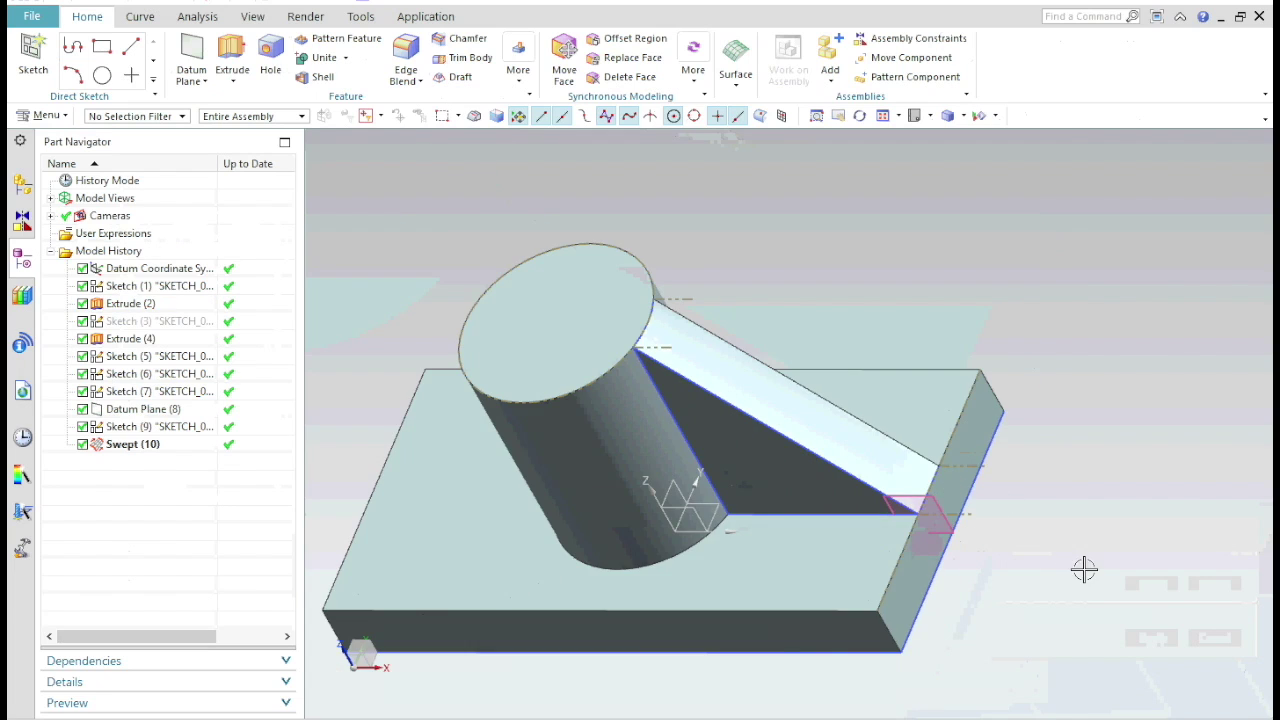
{"action": "mouse_move", "coordinate": [1086, 569]}
{"action": "middle_mouse_down"}
{"action": "mouse_move", "coordinate": [1029, 549]}
{"action": "mouse_move", "coordinate": [1057, 583]}
{"action": "mouse_move", "coordinate": [1071, 571]}
{"action": "middle_mouse_up"}
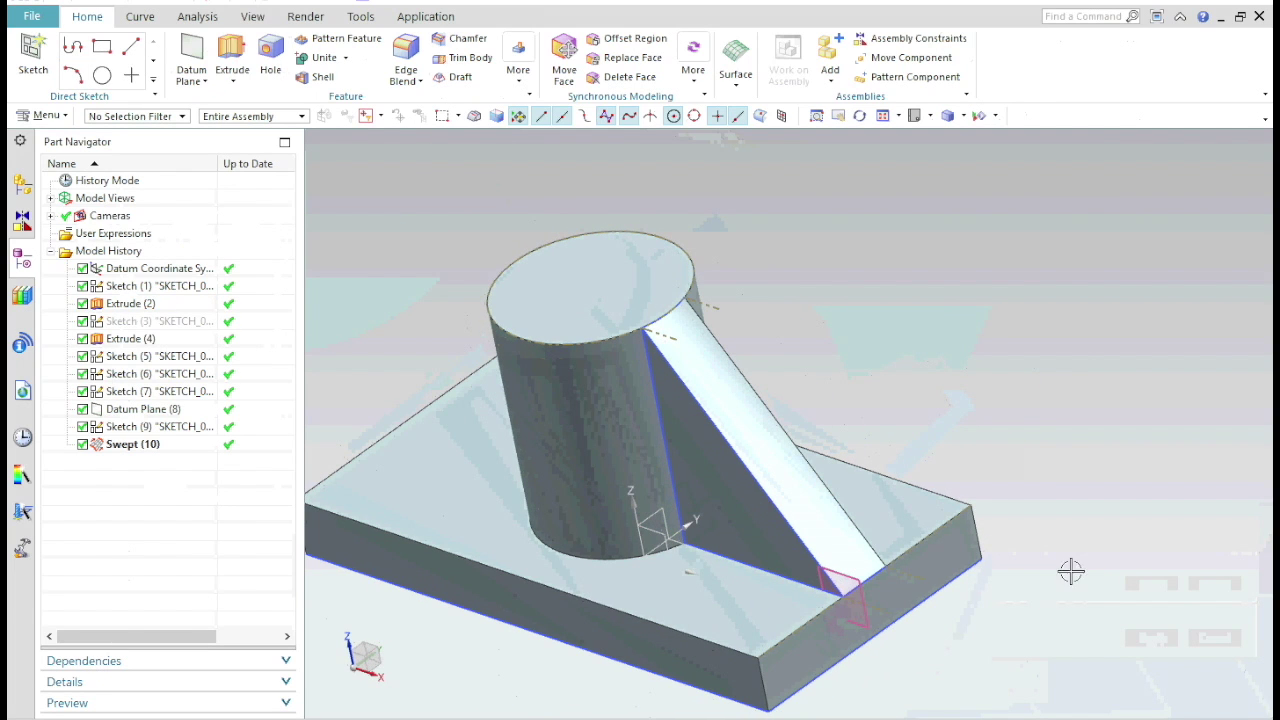
Fit the ribbed part in view and hide all sketches and datums with Ctrl+W
{"action": "left_click", "coordinate": [925, 143]}
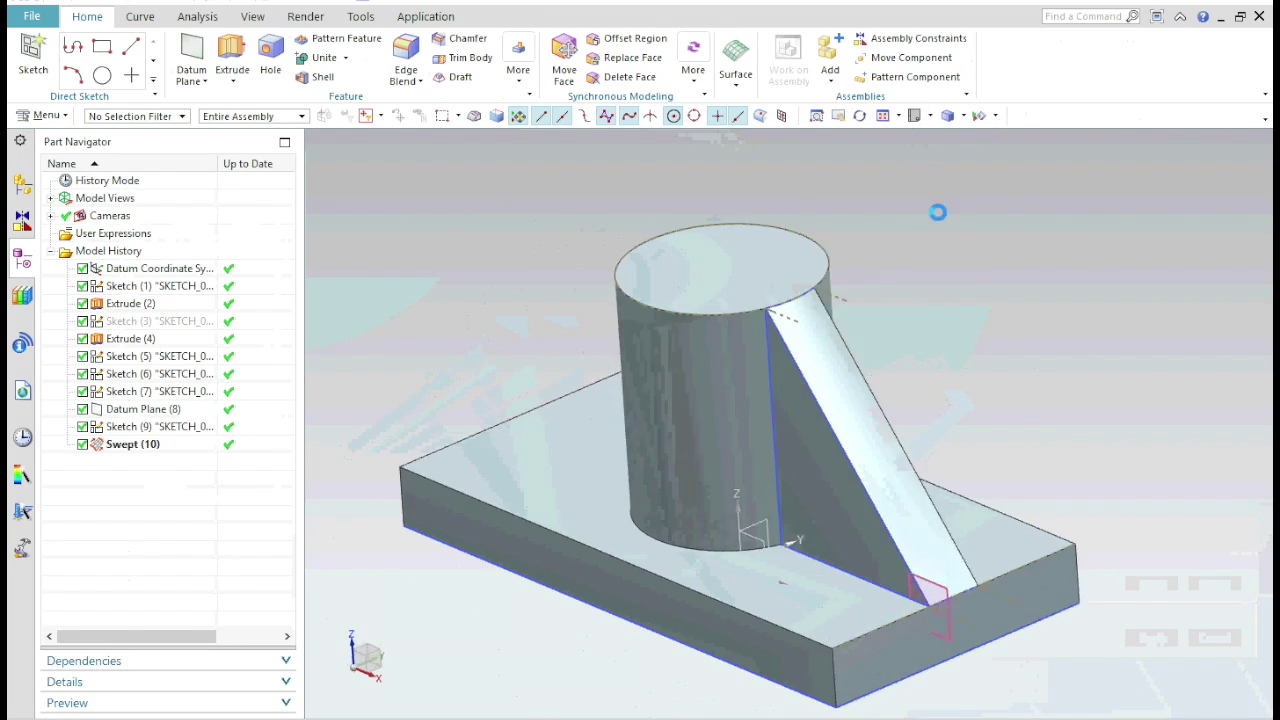
{"action": "scroll", "coordinate": [605, 470], "scroll_direction": "down", "scroll_amount": 3}
{"action": "key", "text": "ctrl+f"}
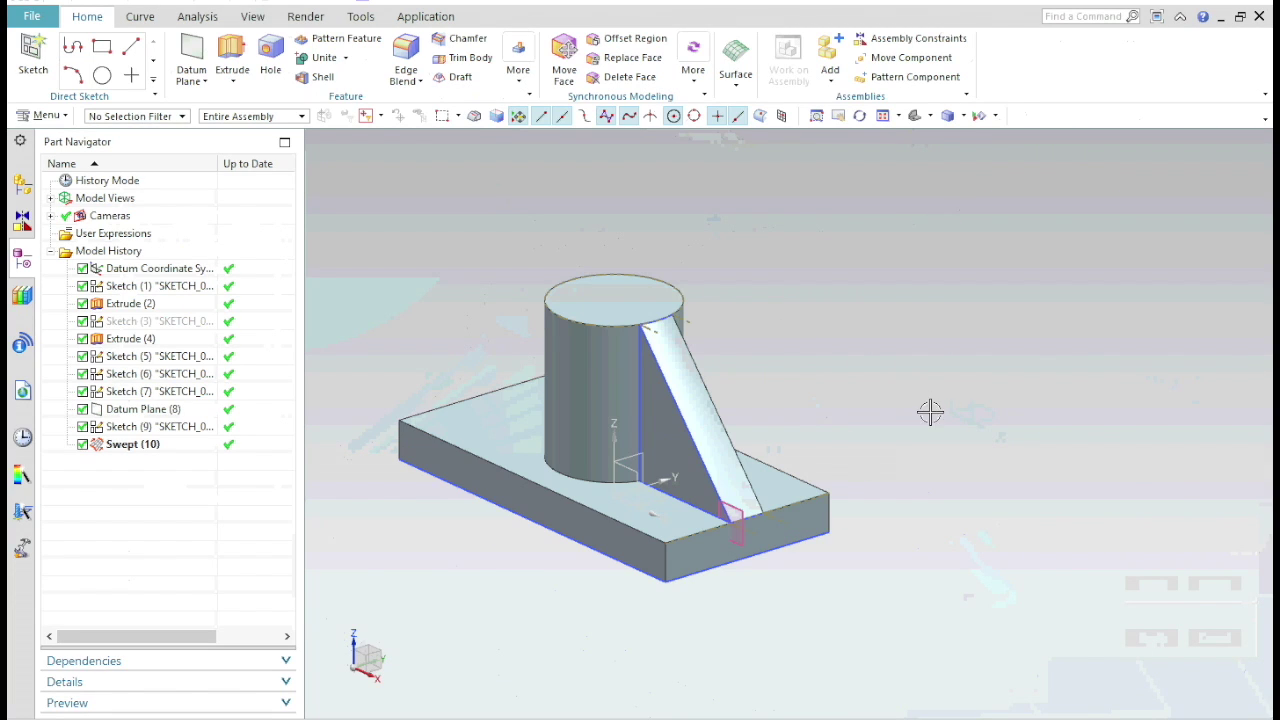
{"action": "key", "text": "ctrl+w"}
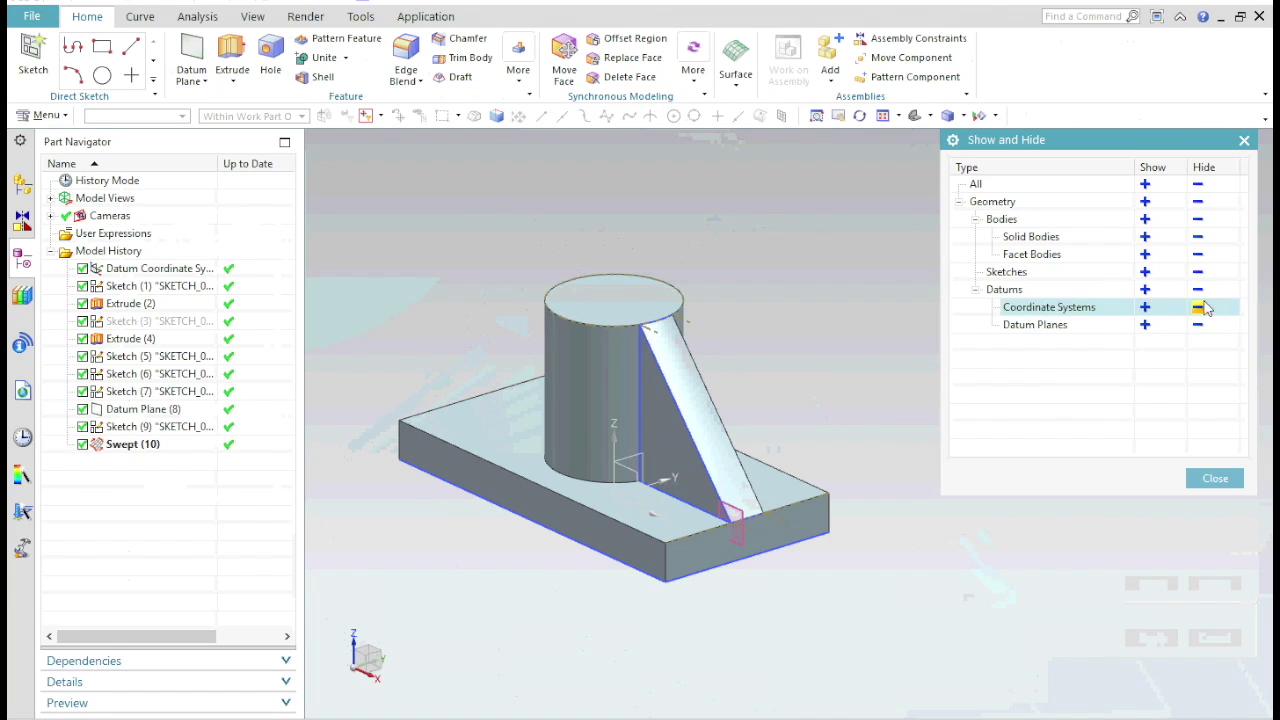
{"action": "left_click", "coordinate": [1197, 272]}
{"action": "left_click", "coordinate": [1197, 289]}
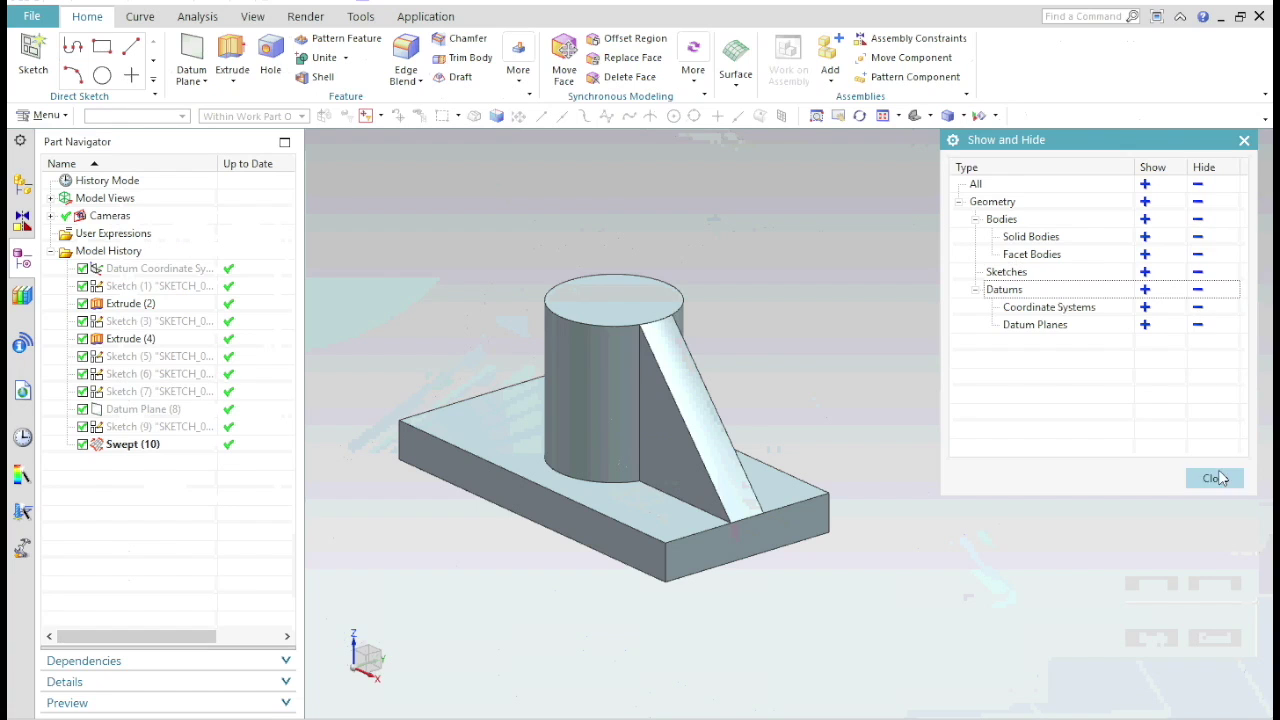
{"action": "left_click", "coordinate": [1214, 478]}
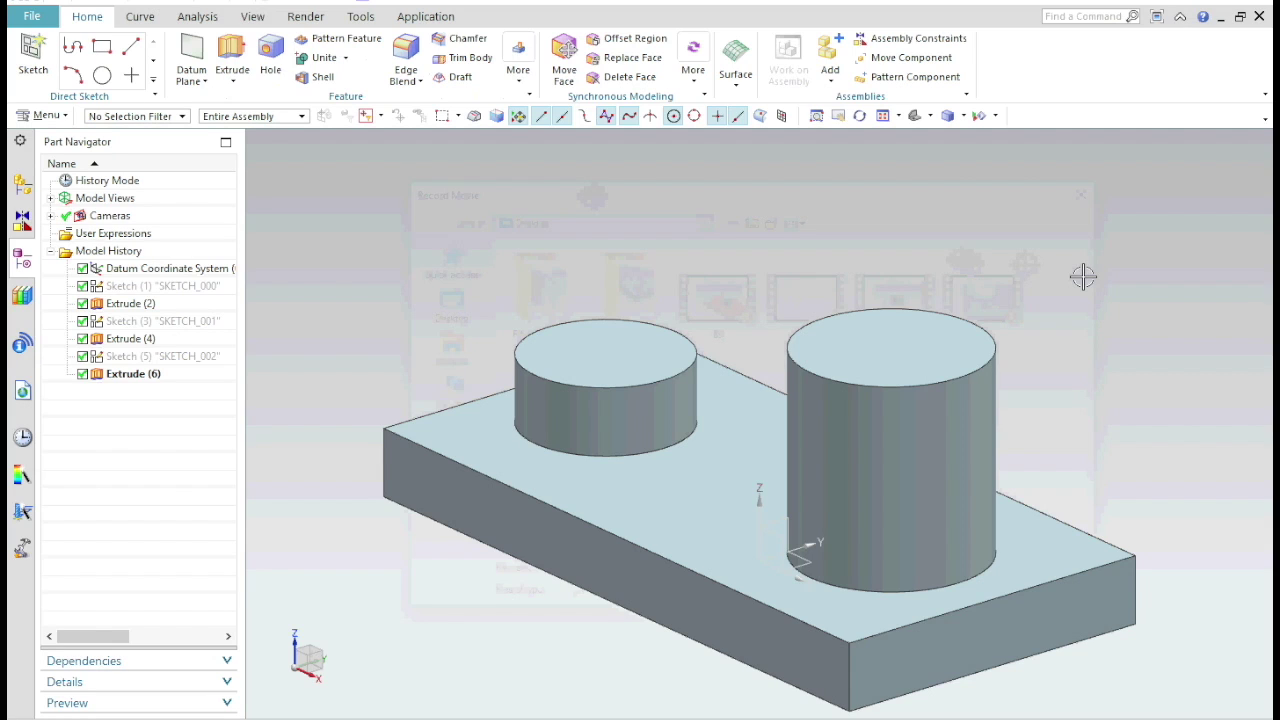
{"action": "left_click", "coordinate": [34, 55]}
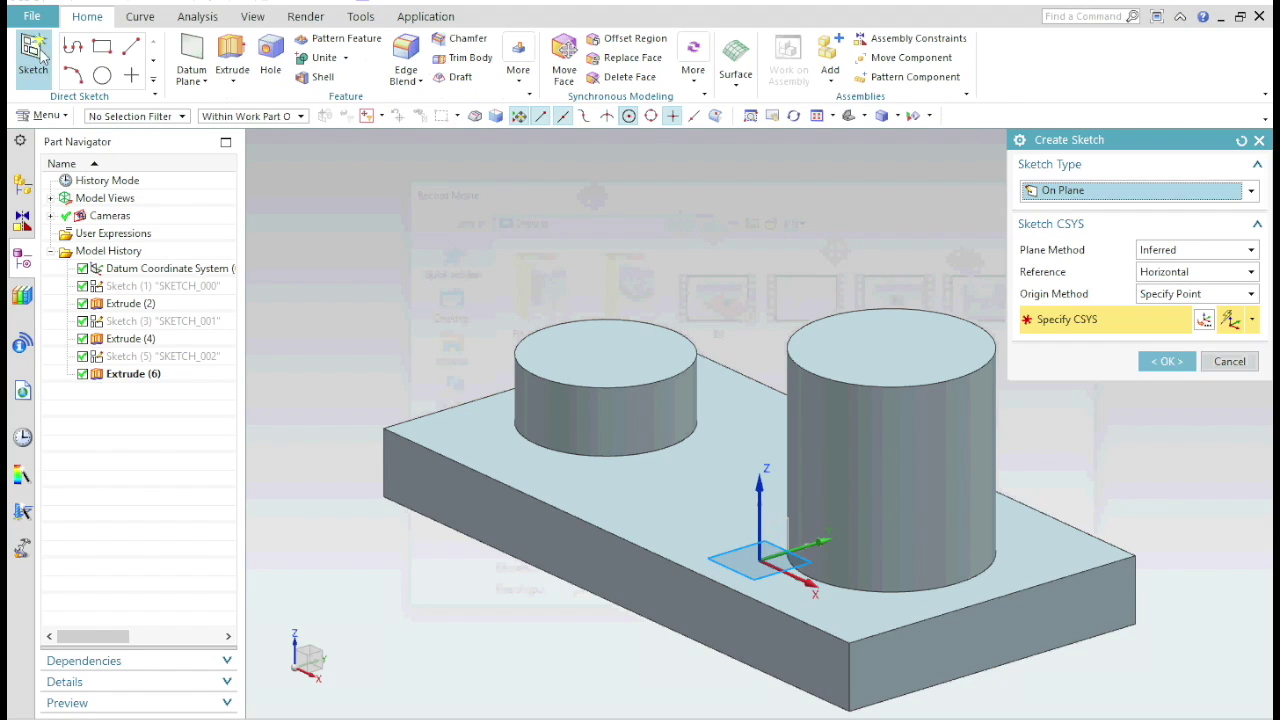
Create a sketch on the block's top face, abandon an intersection curve, and finish it
{"action": "left_click", "coordinate": [778, 537]}
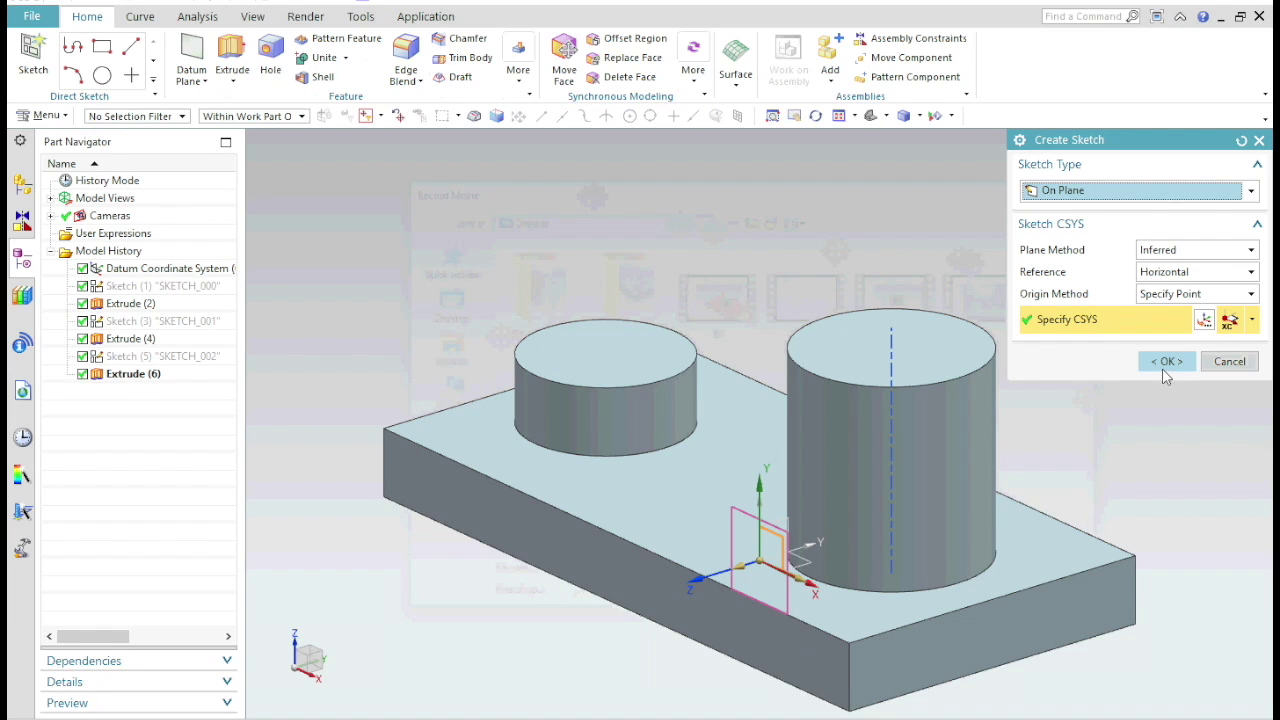
{"action": "left_click", "coordinate": [1164, 366]}
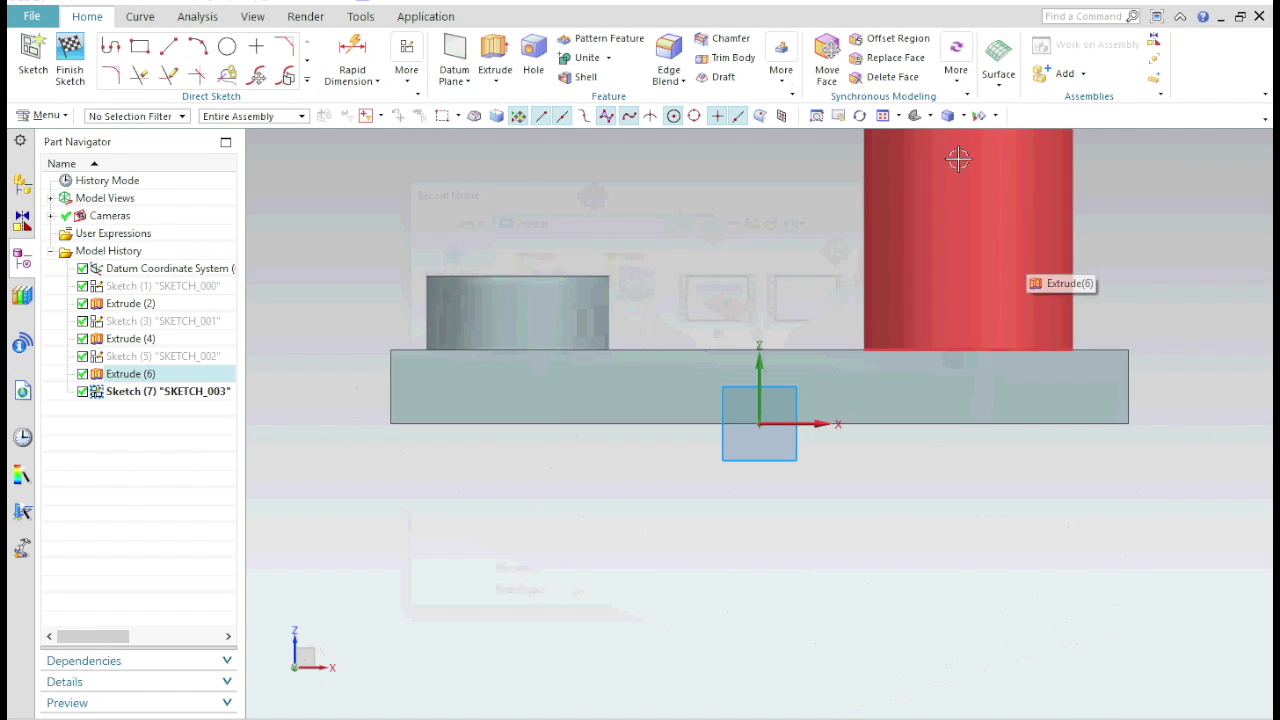
{"action": "left_click", "coordinate": [914, 116]}
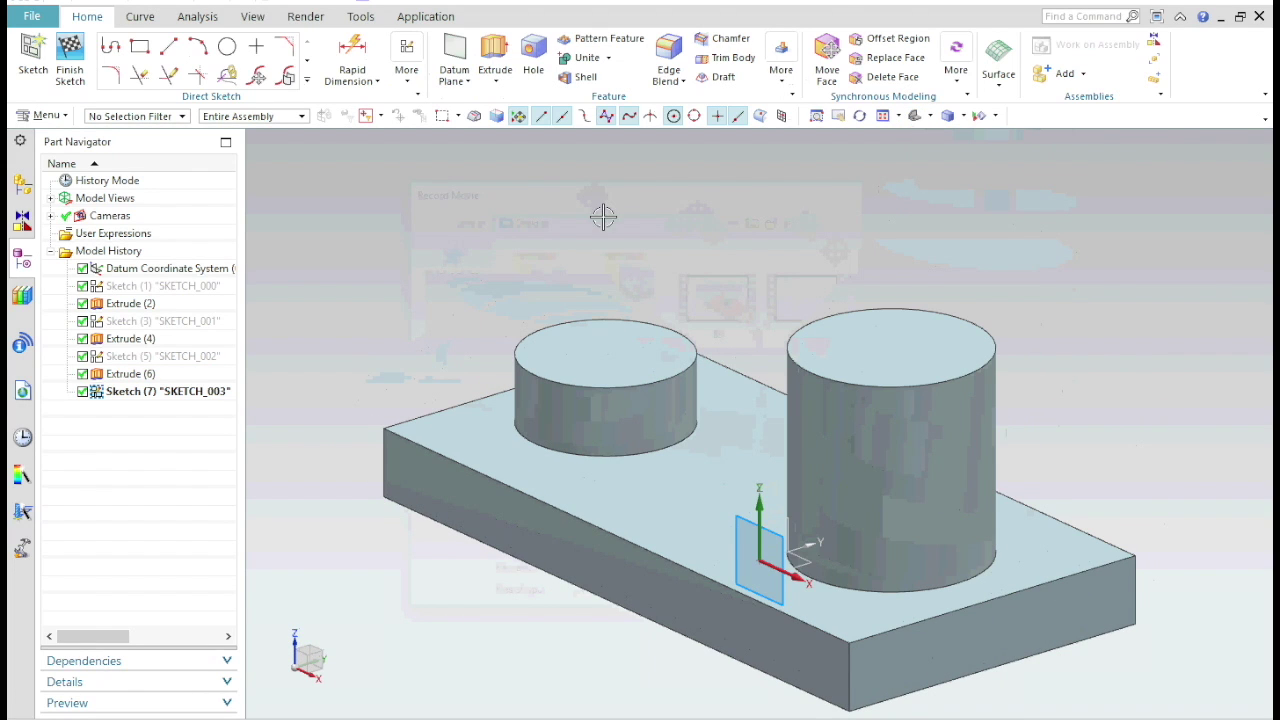
{"action": "left_click", "coordinate": [308, 80]}
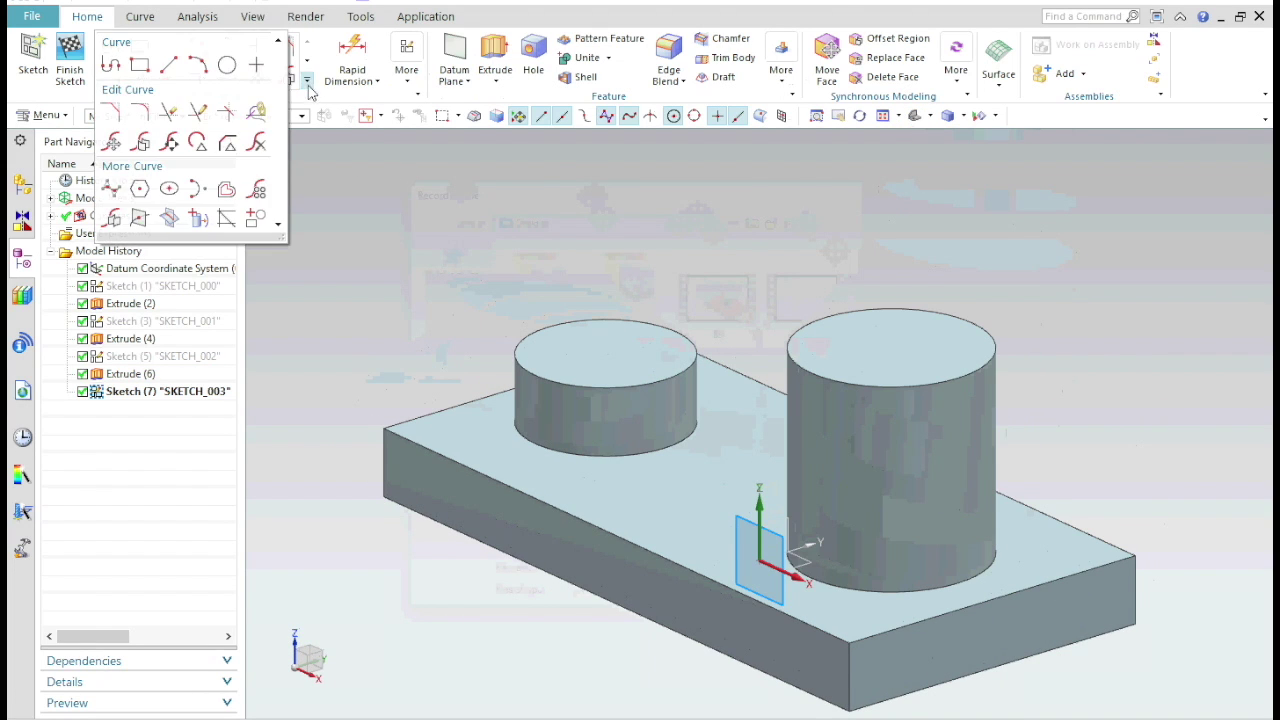
{"action": "left_click", "coordinate": [182, 228]}
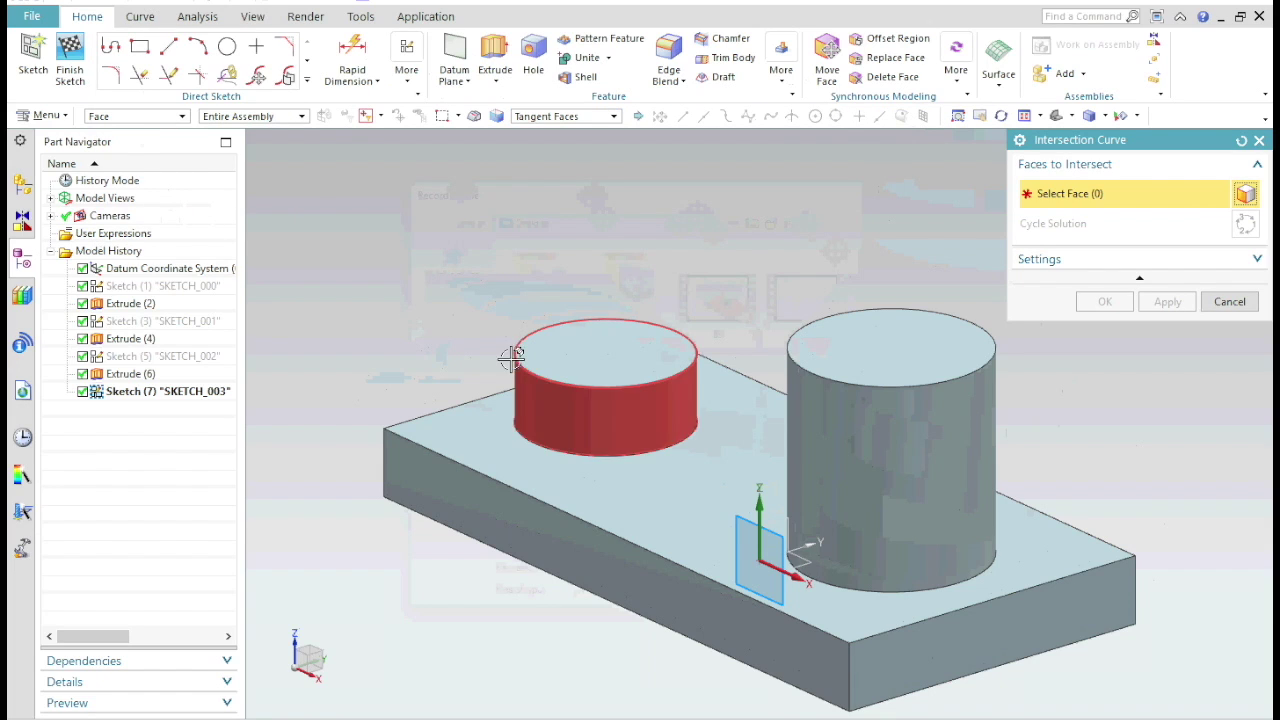
{"action": "left_click", "coordinate": [562, 391]}
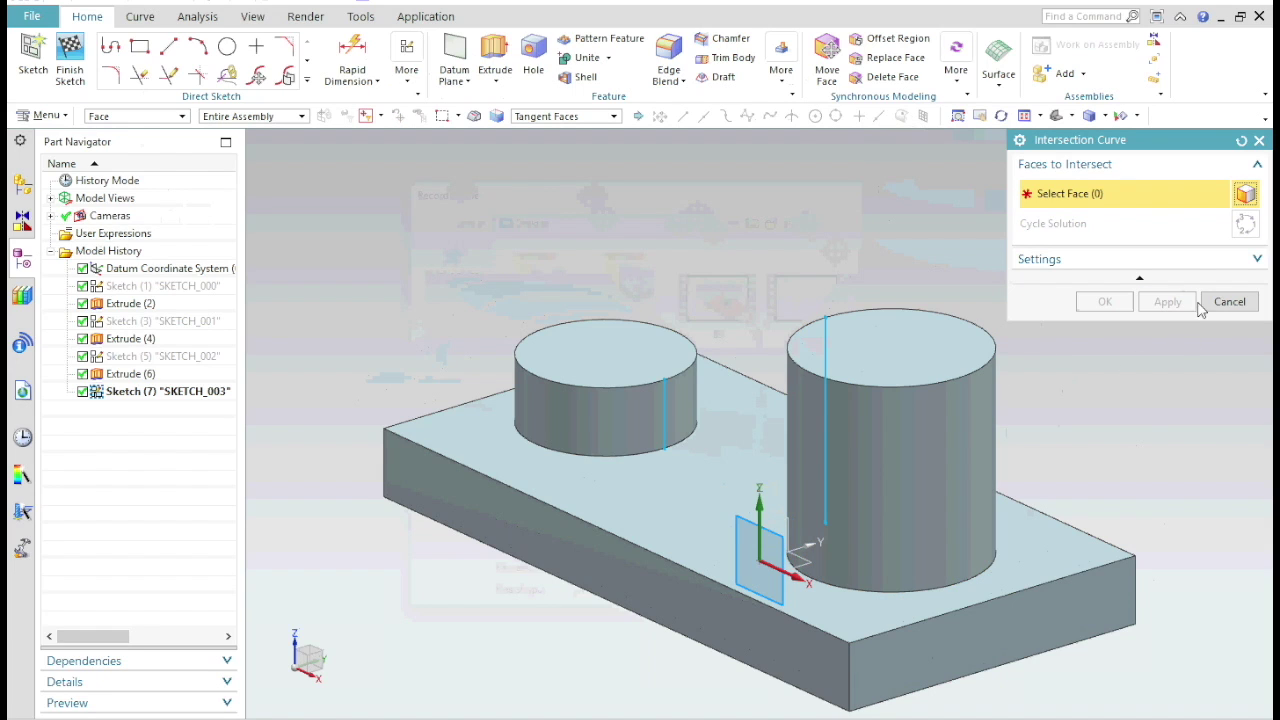
{"action": "left_click", "coordinate": [1237, 304]}
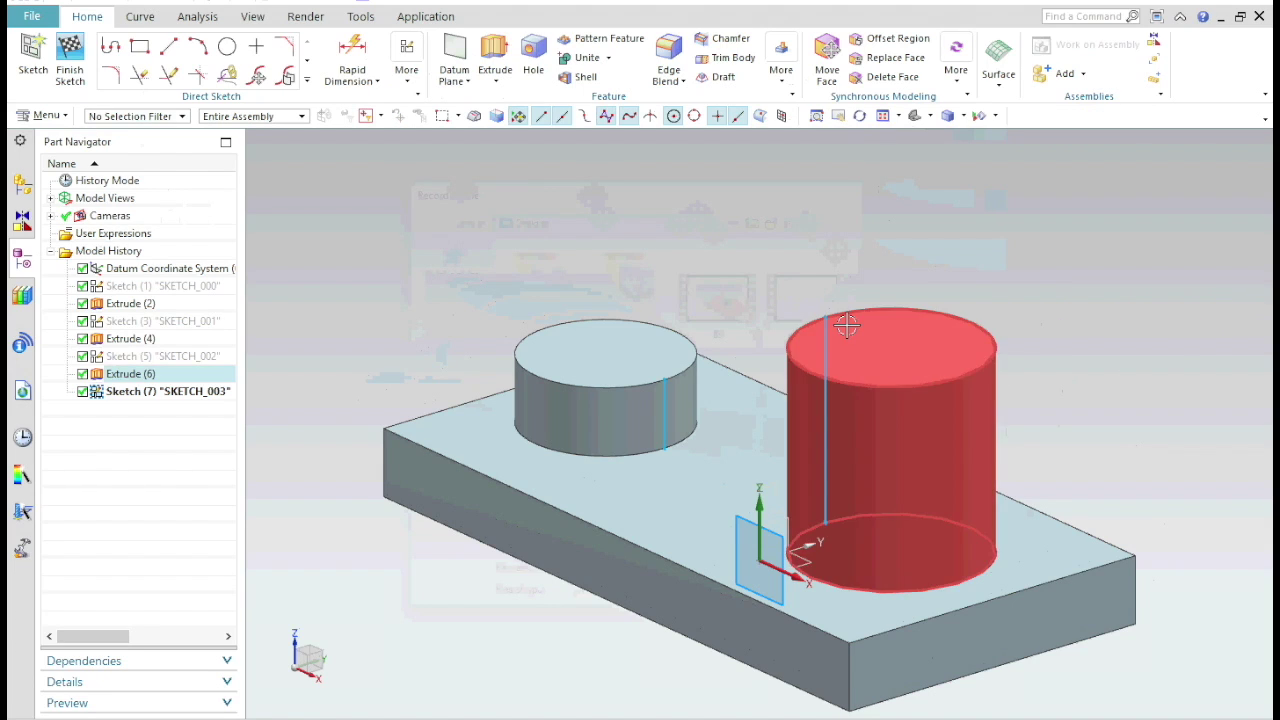
{"action": "key", "text": "ctrl+q"}
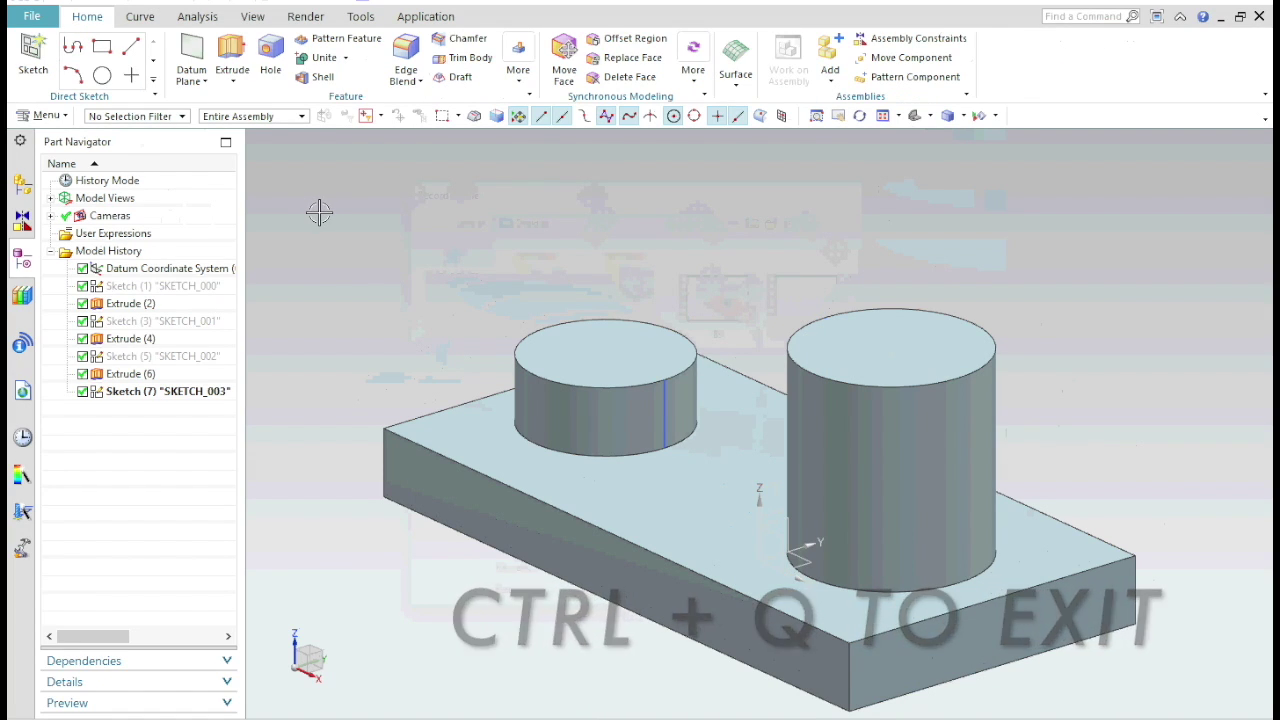
Start a Rib feature and begin sketching its section profile
{"action": "left_click", "coordinate": [62, 117]}
{"action": "mouse_move", "coordinate": [105, 209]}
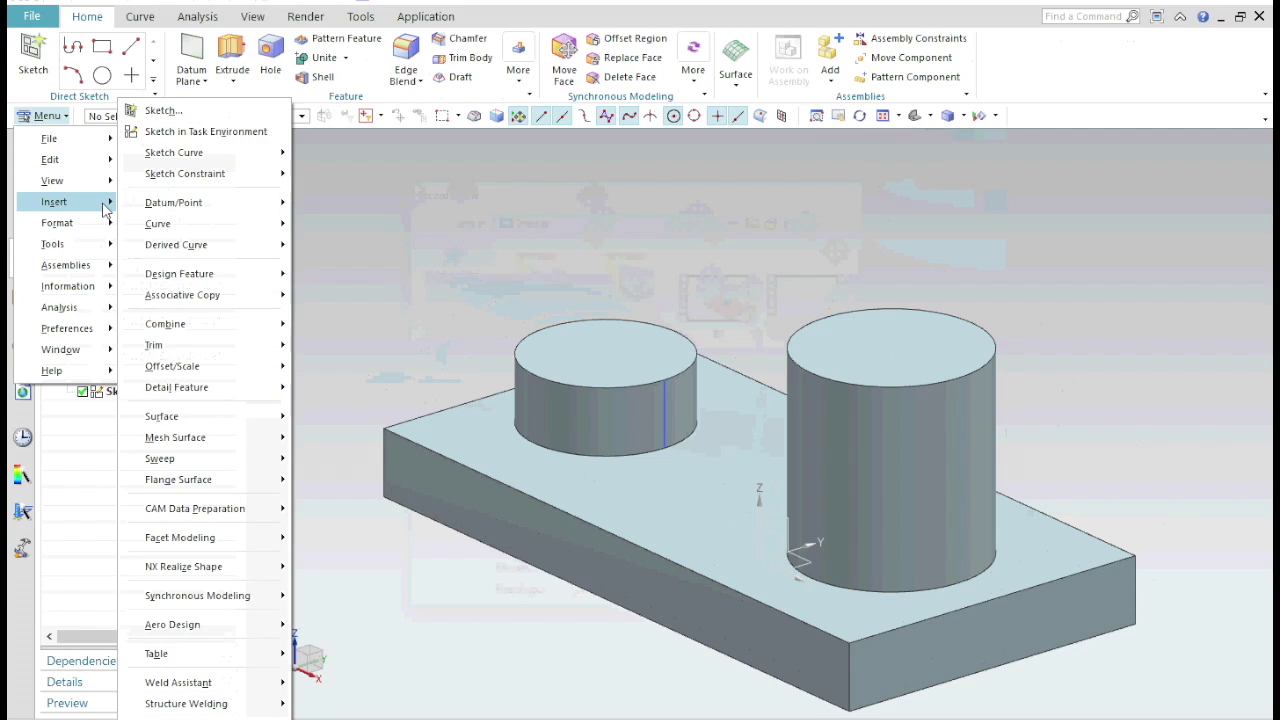
{"action": "mouse_move", "coordinate": [200, 274]}
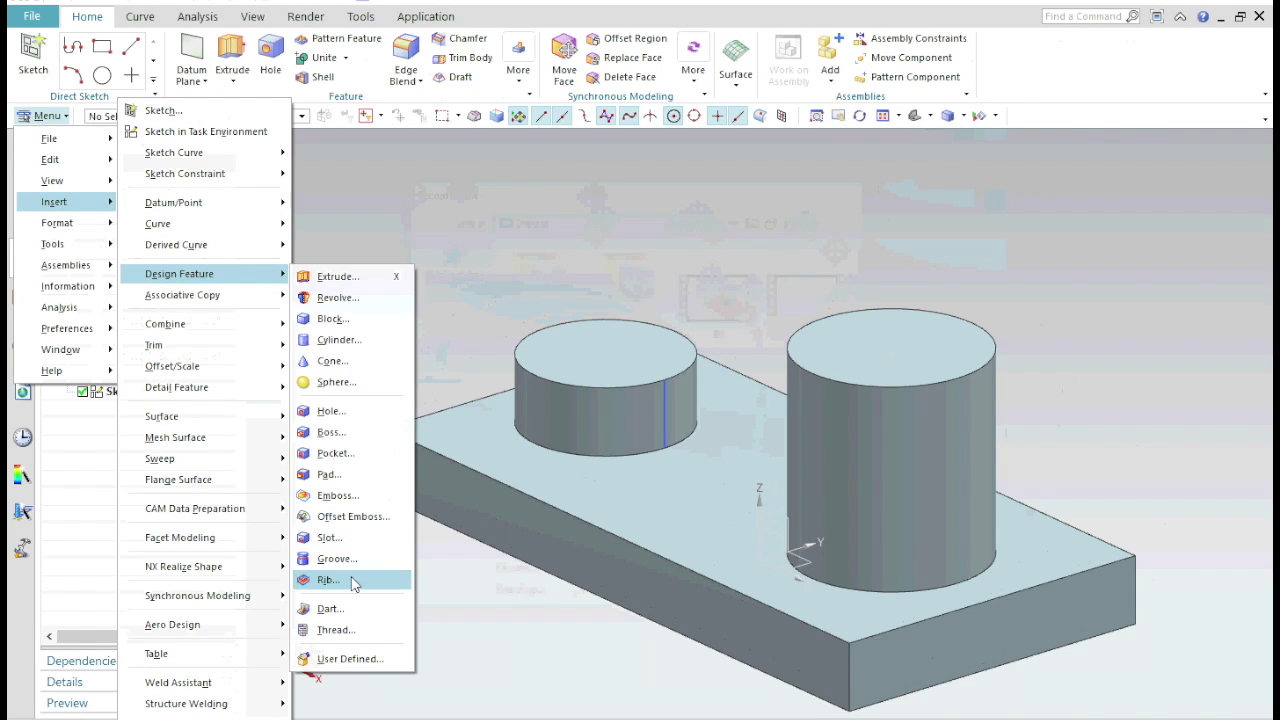
{"action": "left_click", "coordinate": [349, 580]}
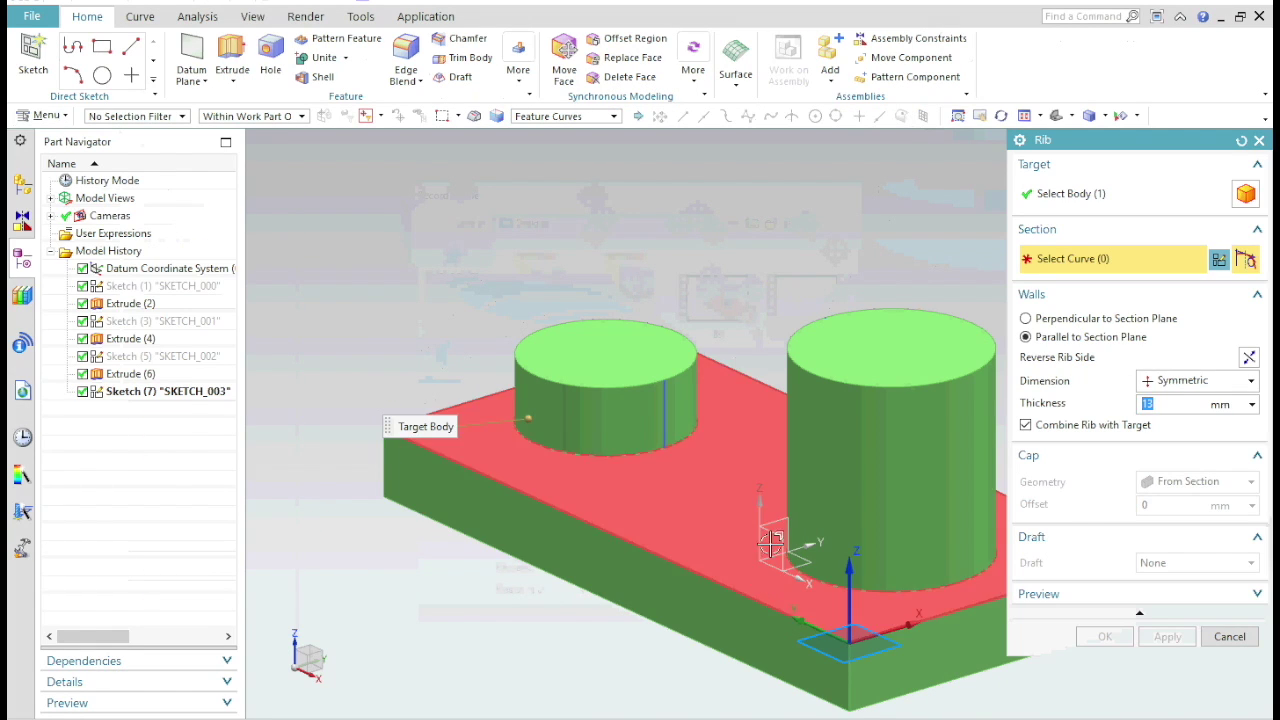
{"action": "left_click", "coordinate": [772, 543]}
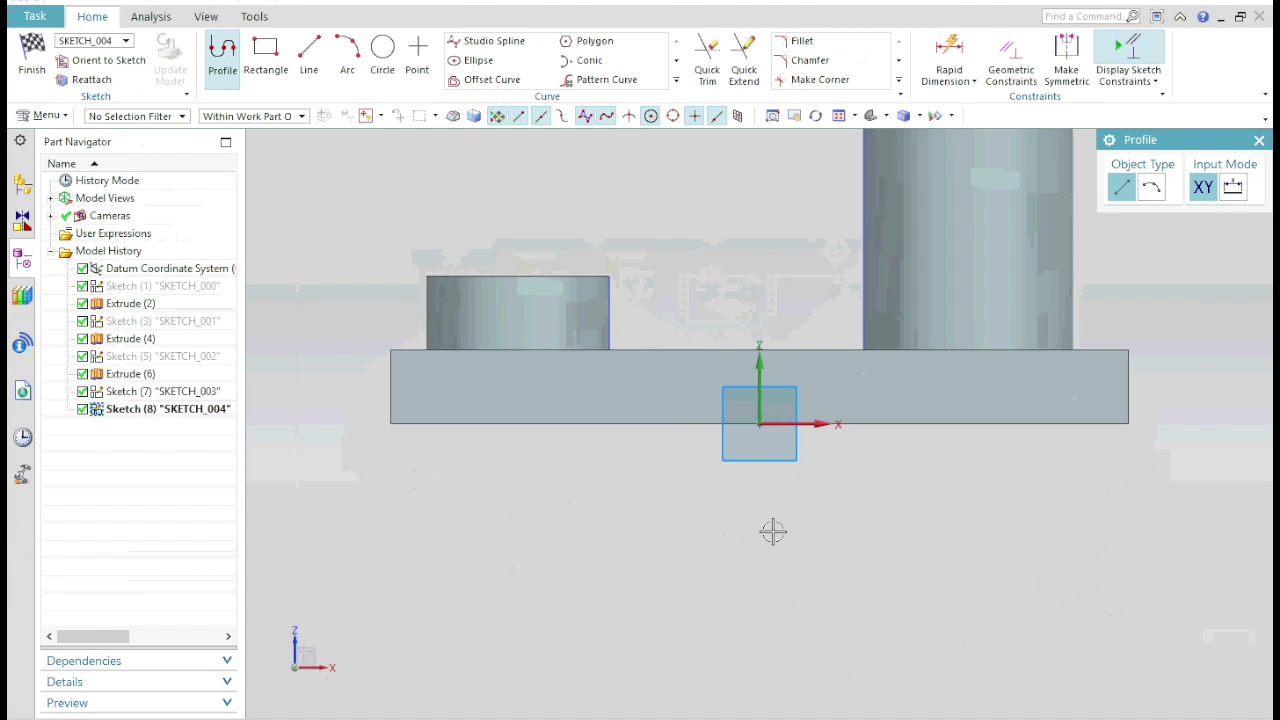
Create a 13 mm rib from a line linking the short cylinder's top corner to the tall cylinder's edge
{"action": "left_click", "coordinate": [309, 55]}
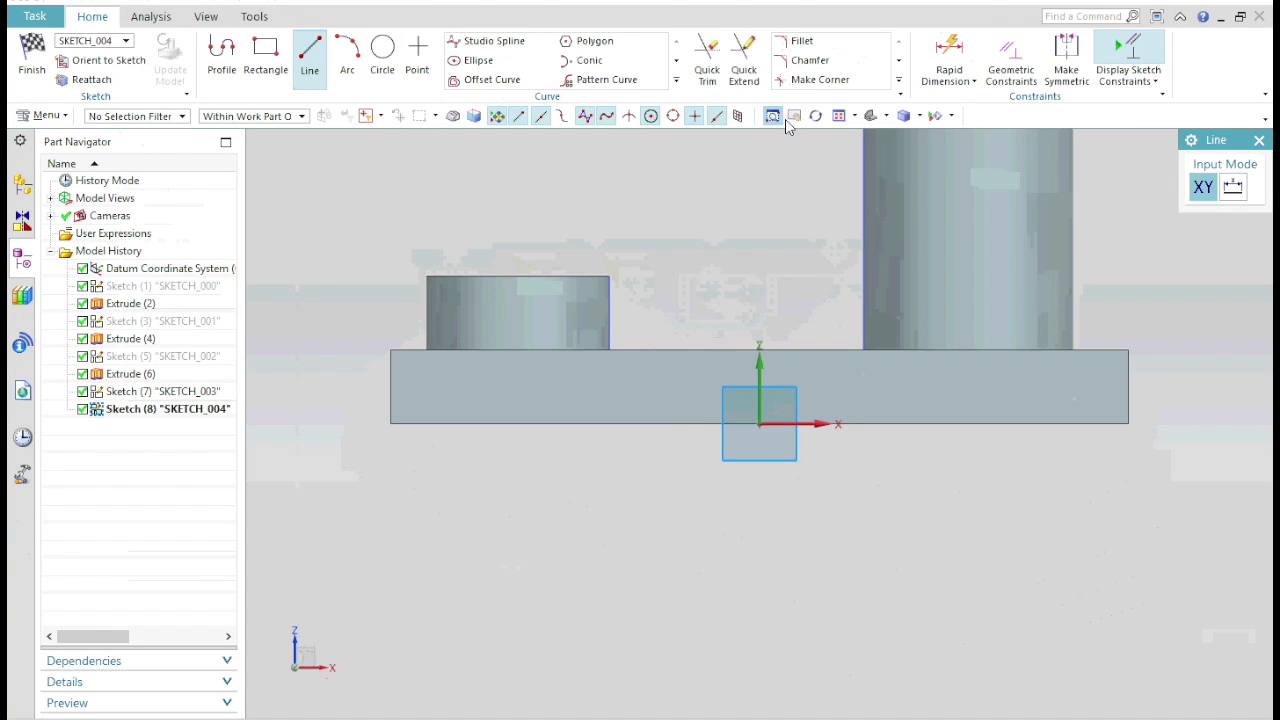
{"action": "left_click", "coordinate": [839, 116]}
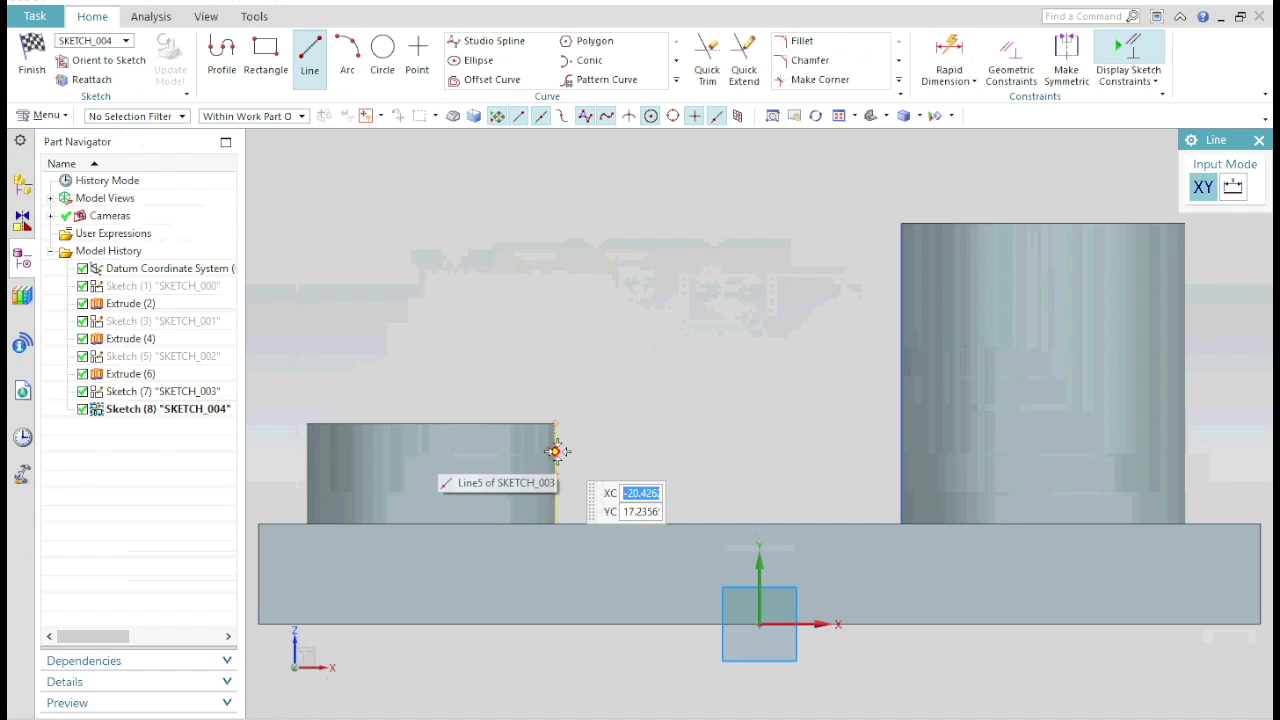
{"action": "left_click", "coordinate": [555, 451]}
{"action": "left_click", "coordinate": [901, 261]}
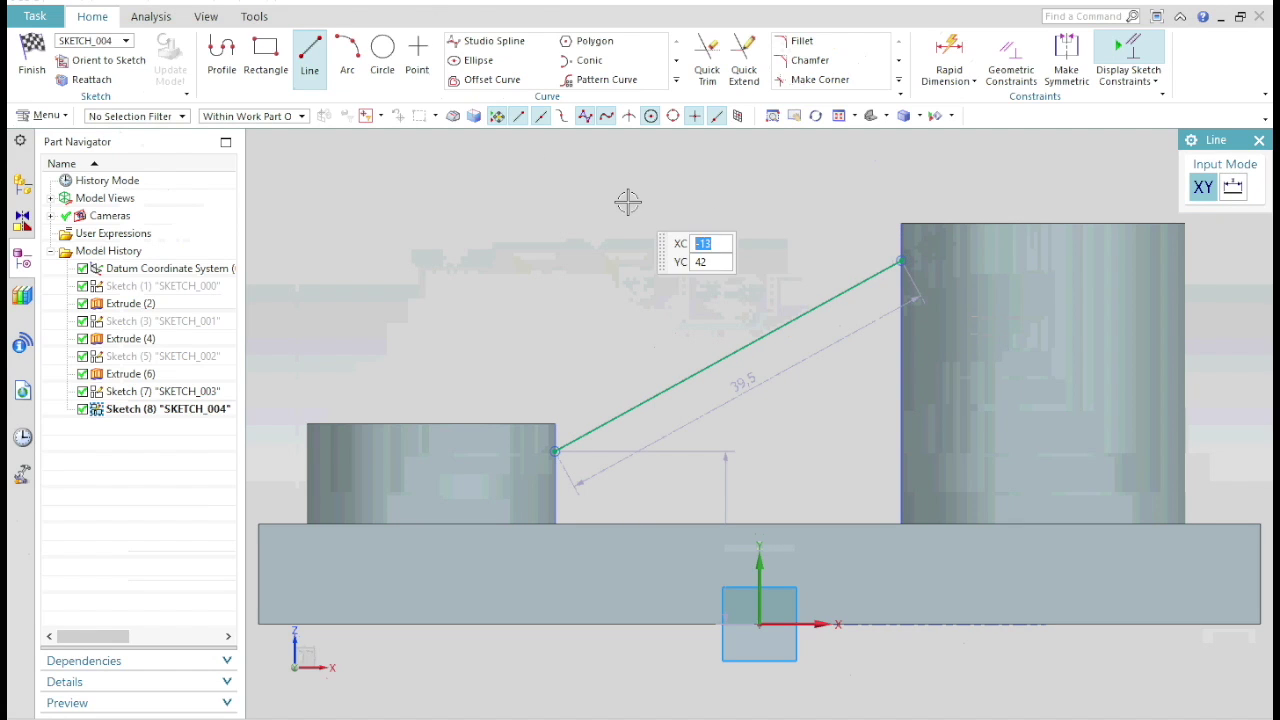
{"action": "left_click", "coordinate": [36, 56]}
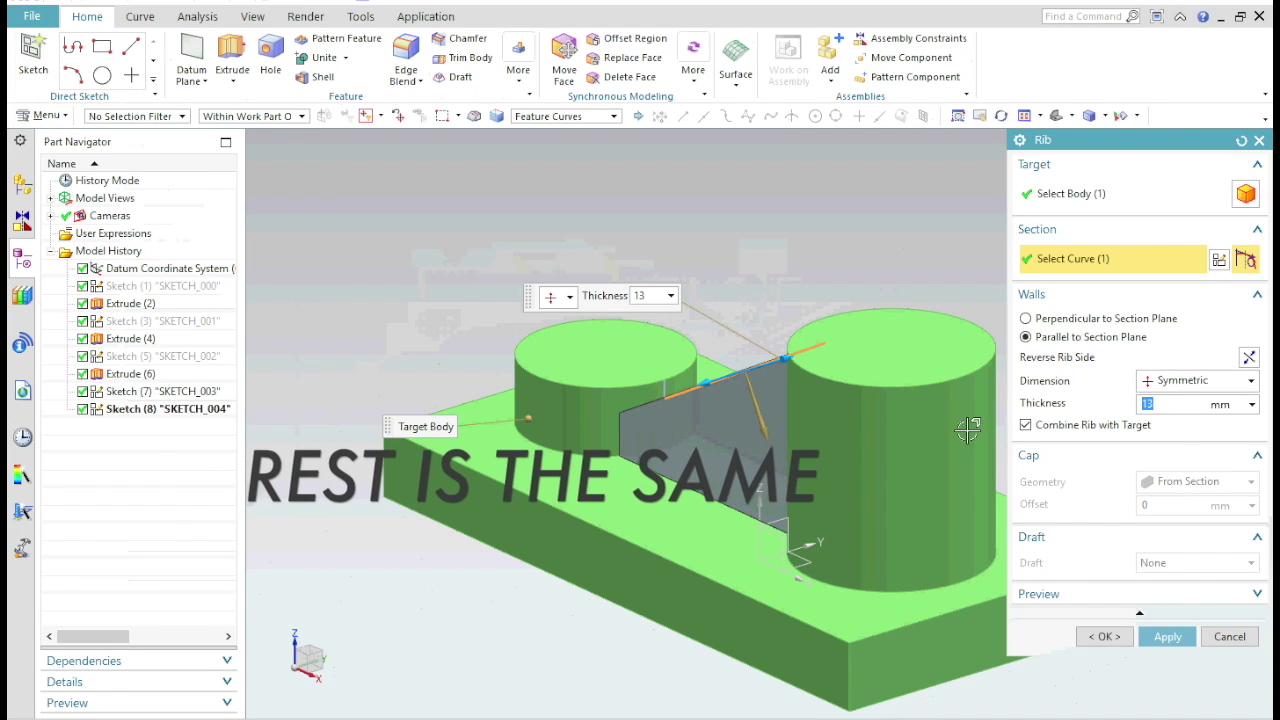
{"action": "left_click", "coordinate": [1166, 638]}
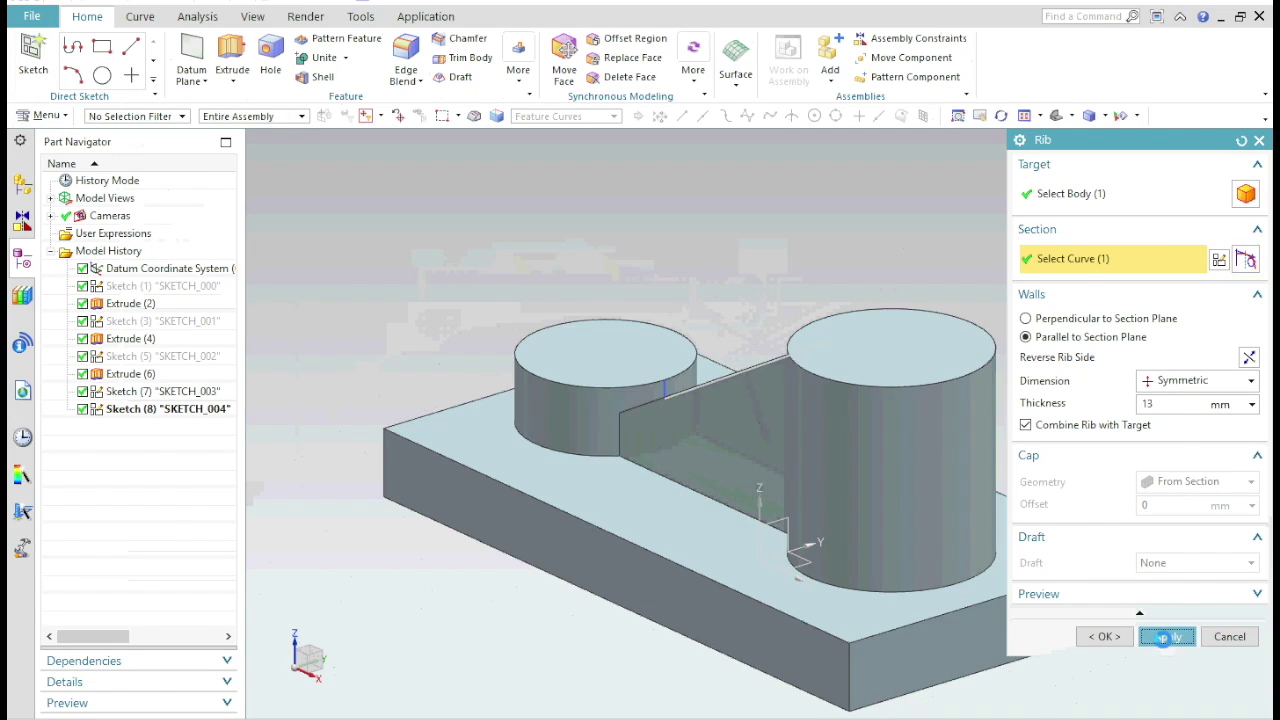
{"action": "left_click", "coordinate": [1259, 141]}
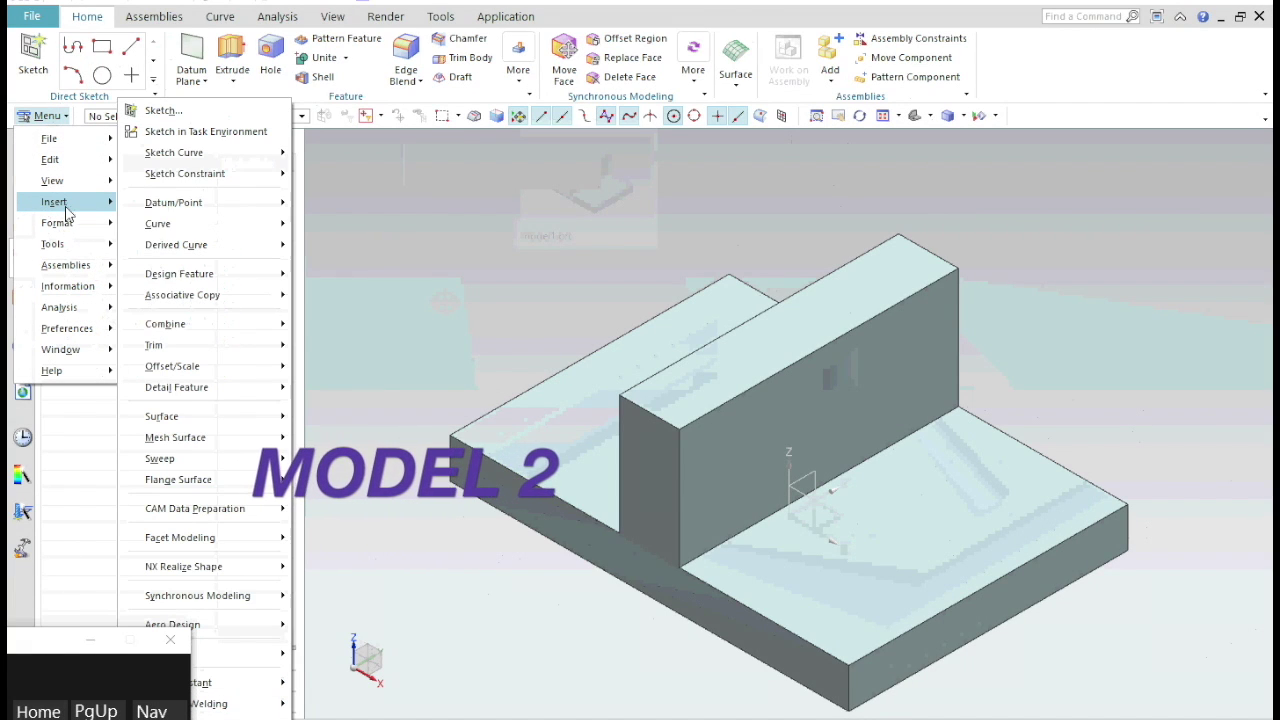
Create a 29 mm rib on the T-block from a line between the flange edge and upright top
{"action": "mouse_move", "coordinate": [230, 275]}
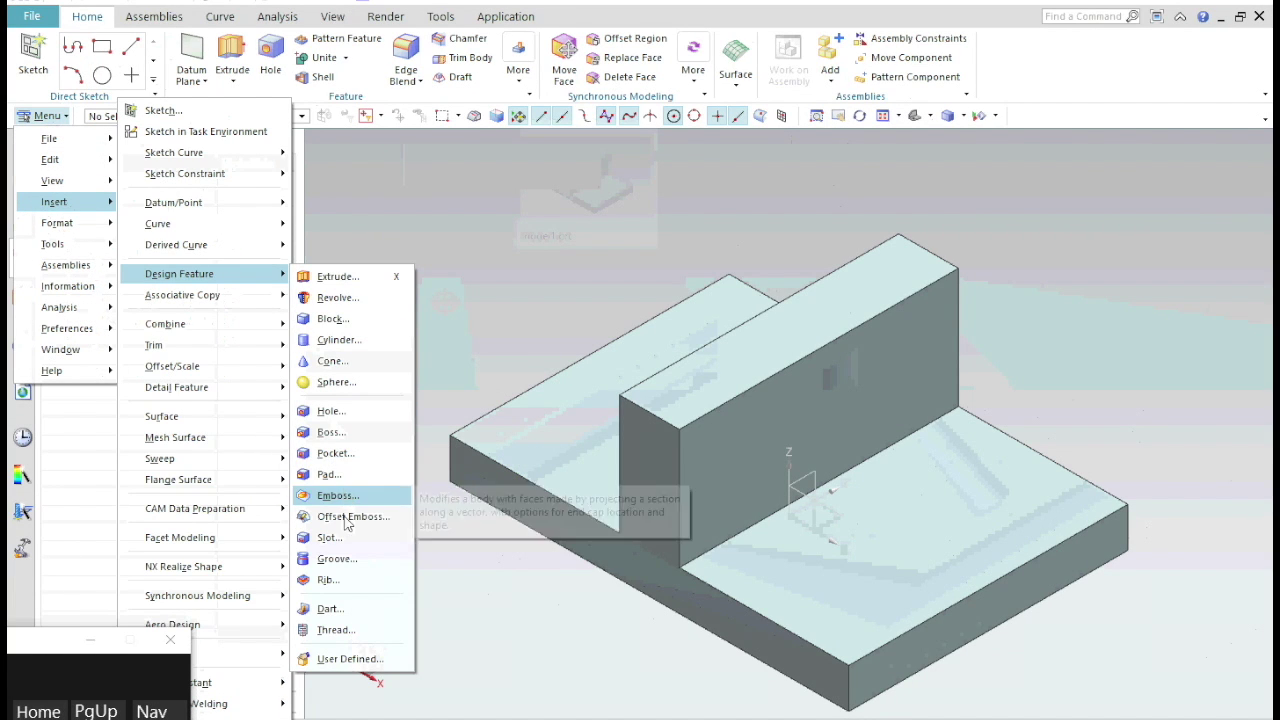
{"action": "left_click", "coordinate": [330, 579]}
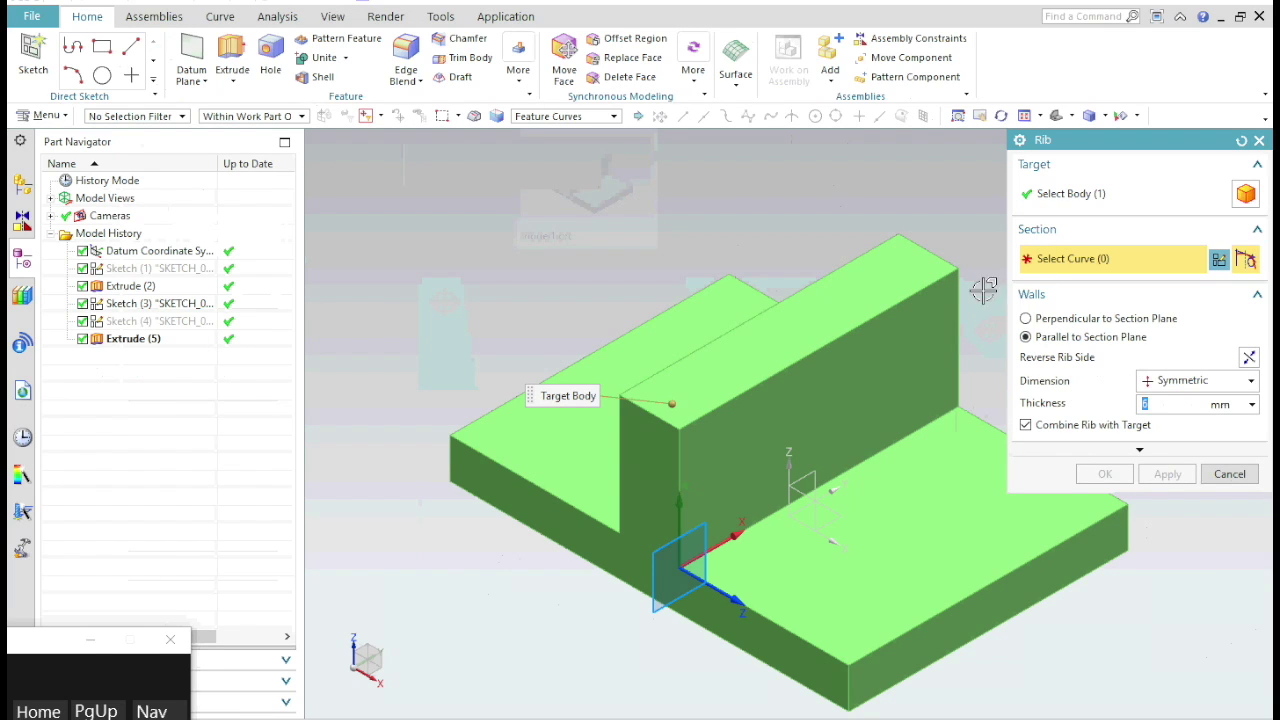
{"action": "left_click", "coordinate": [808, 495]}
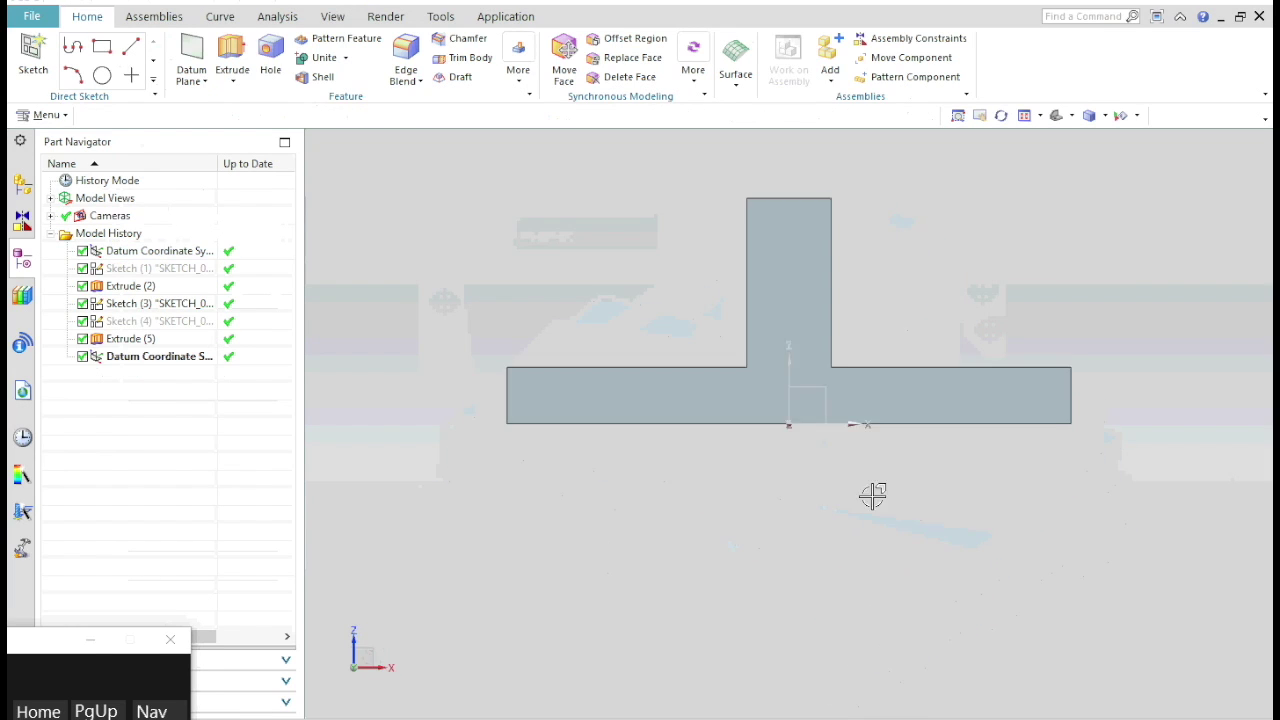
{"action": "left_click", "coordinate": [309, 50]}
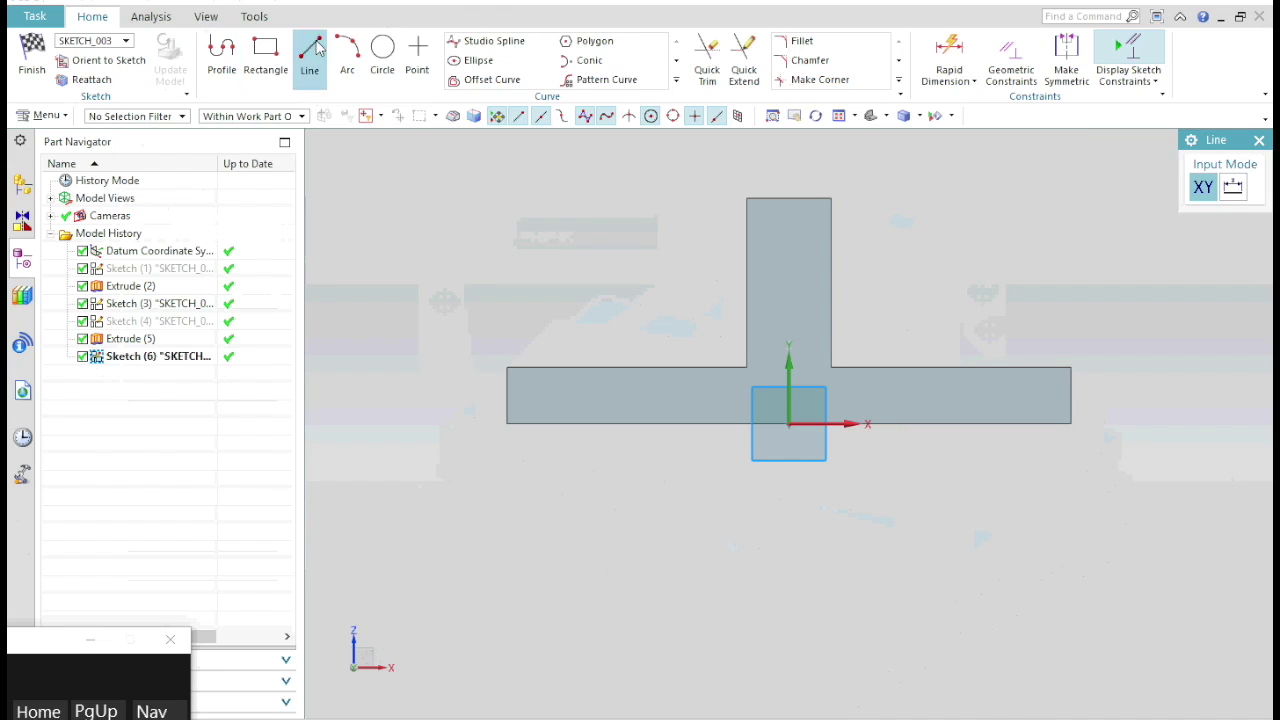
{"action": "left_click", "coordinate": [971, 366]}
{"action": "left_click", "coordinate": [830, 224]}
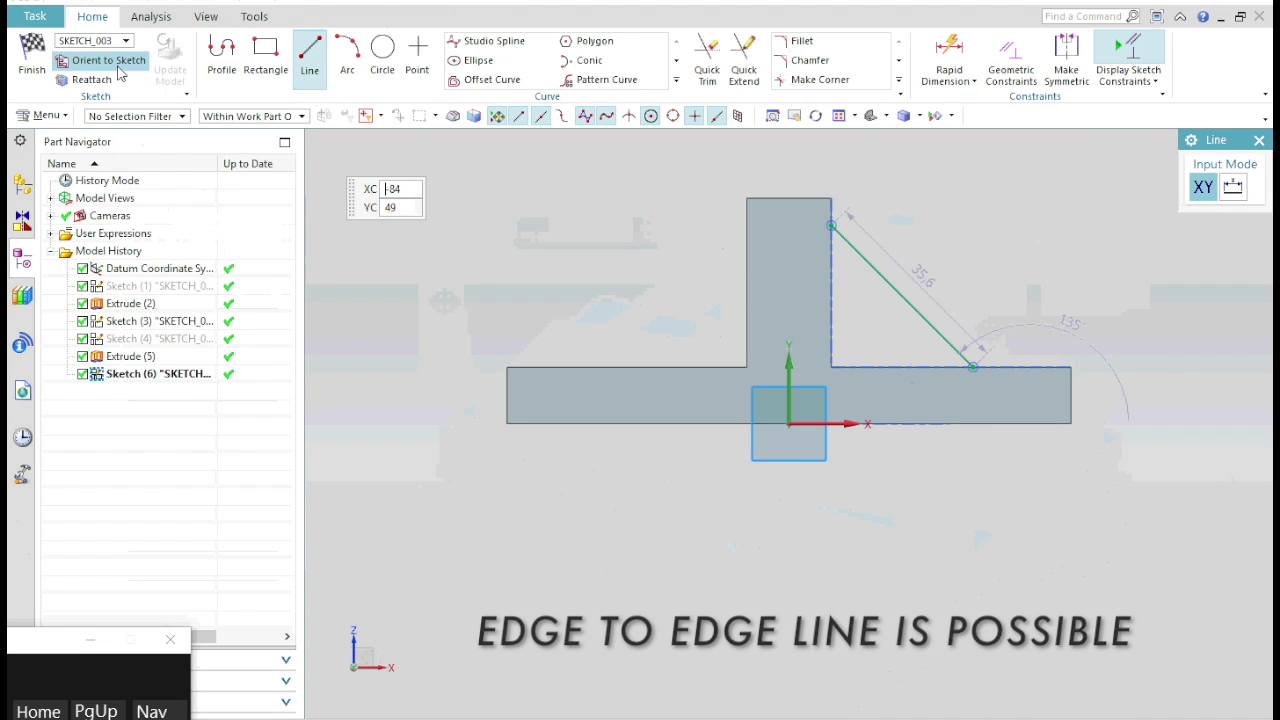
{"action": "left_click", "coordinate": [33, 58]}
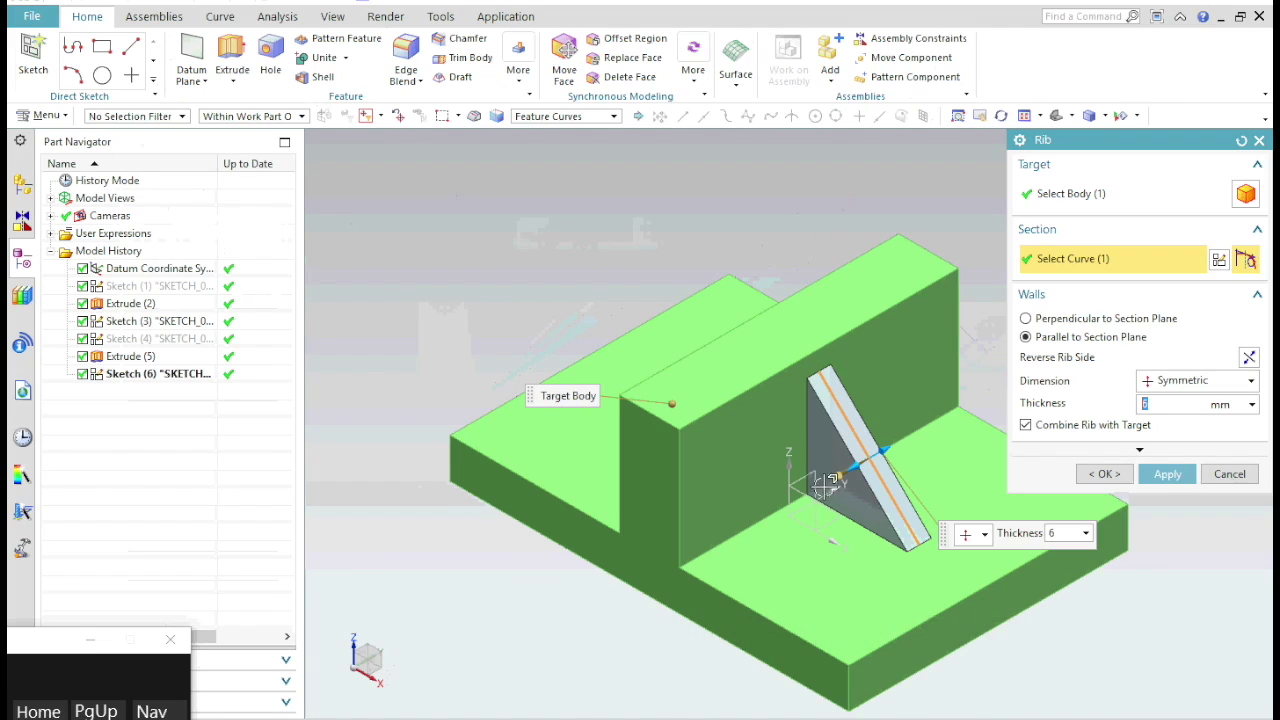
{"action": "left_click_drag", "start_coordinate": [840, 477], "coordinate": [766, 531]}
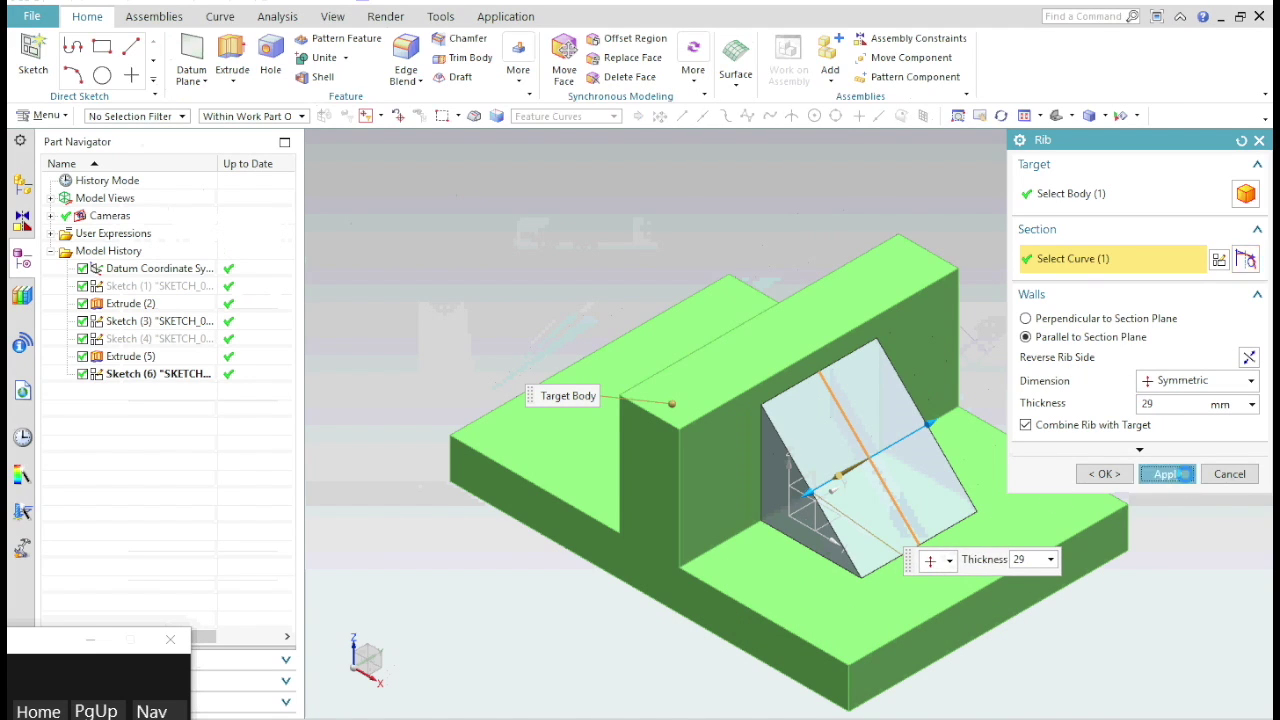
{"action": "left_click", "coordinate": [1166, 474]}
{"action": "left_click", "coordinate": [1229, 474]}
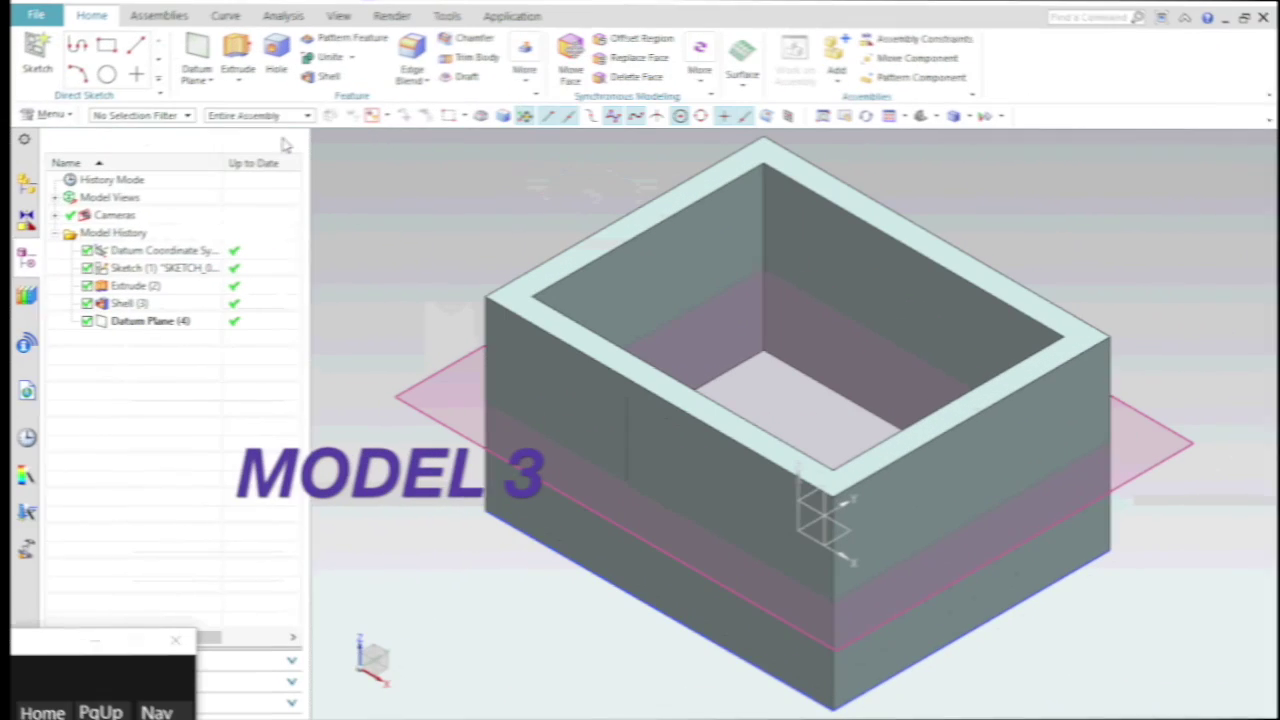
Launch Rib via Menu > Insert > Design Feature and sketch its section on the datum plane
{"action": "left_click", "coordinate": [52, 116]}
{"action": "mouse_move", "coordinate": [95, 201]}
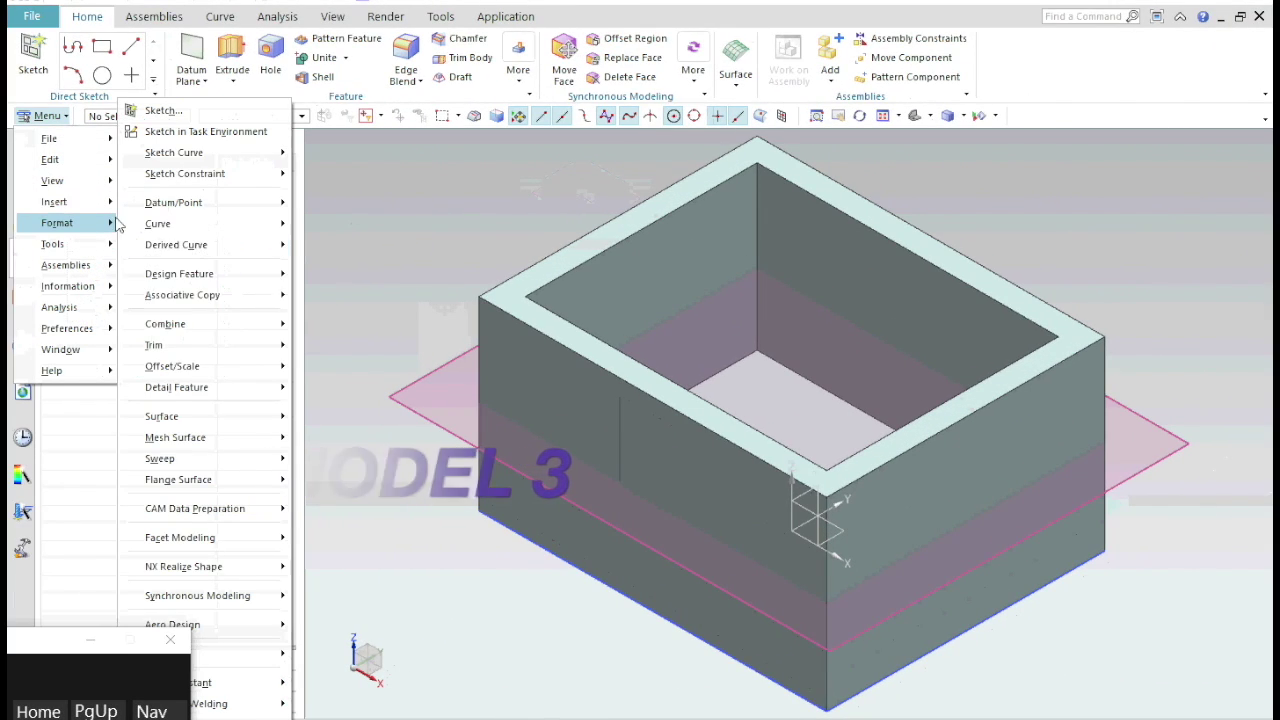
{"action": "mouse_move", "coordinate": [228, 282]}
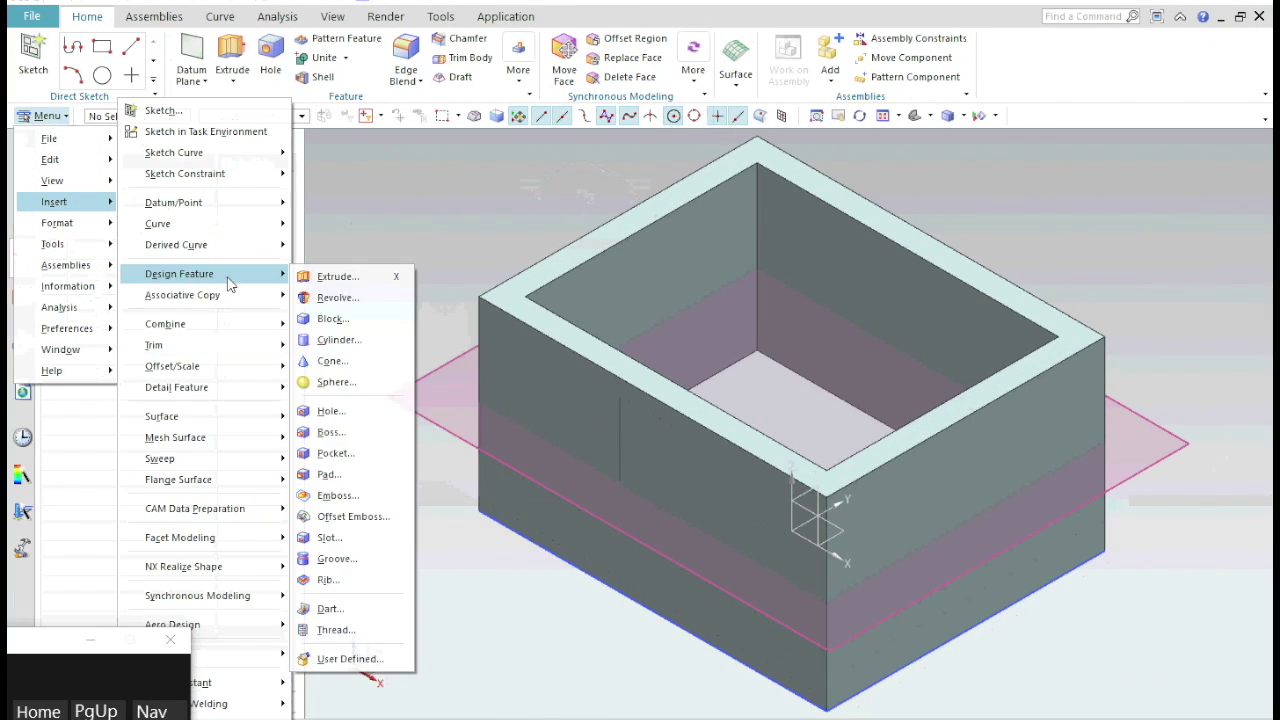
{"action": "left_click", "coordinate": [351, 588]}
{"action": "left_click", "coordinate": [416, 420]}
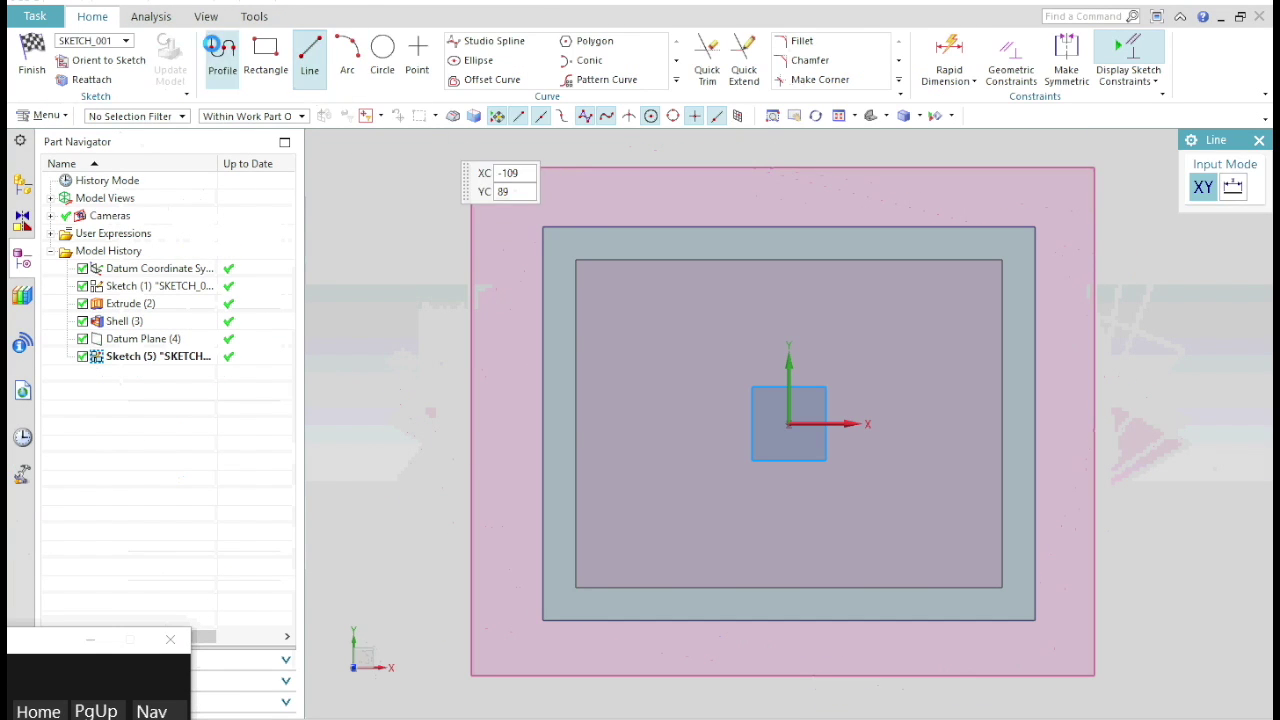
Draw seven connected profile lines across the box outline and finish the section sketch
{"action": "left_click", "coordinate": [487, 152]}
{"action": "left_click", "coordinate": [723, 387]}
{"action": "left_click", "coordinate": [605, 505]}
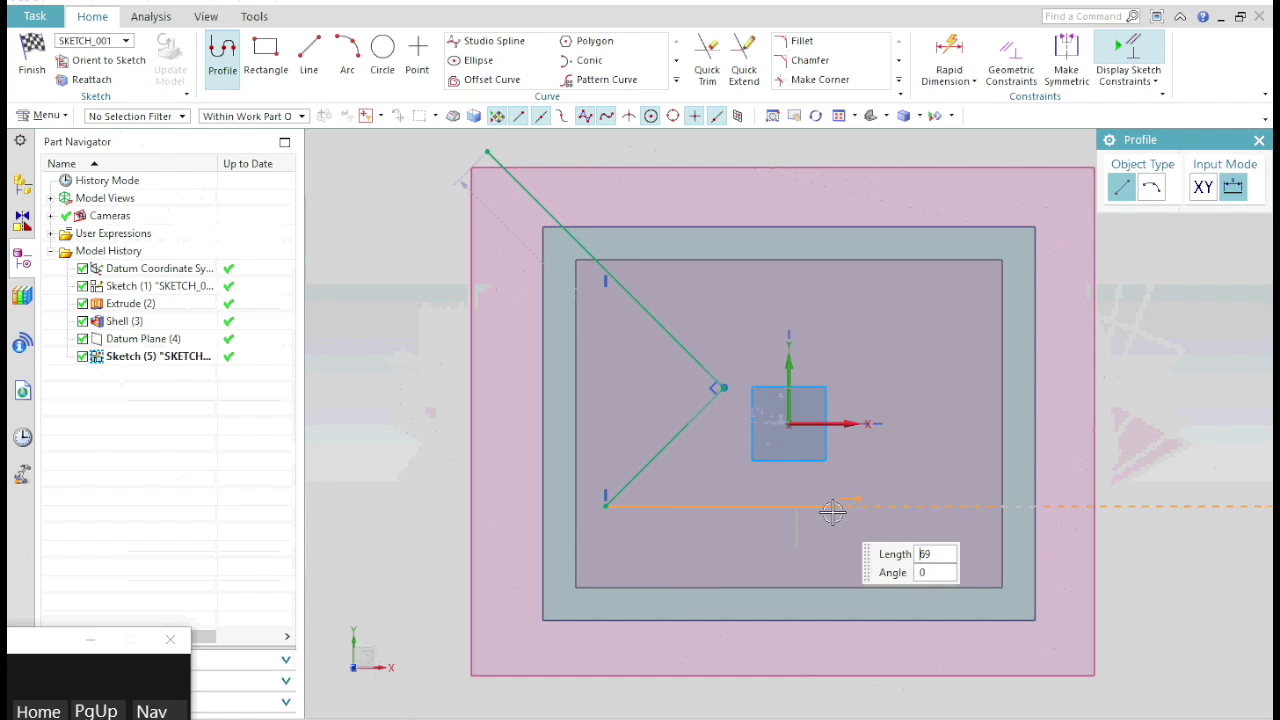
{"action": "left_click", "coordinate": [832, 505]}
{"action": "left_click", "coordinate": [1110, 270]}
{"action": "left_click", "coordinate": [886, 170]}
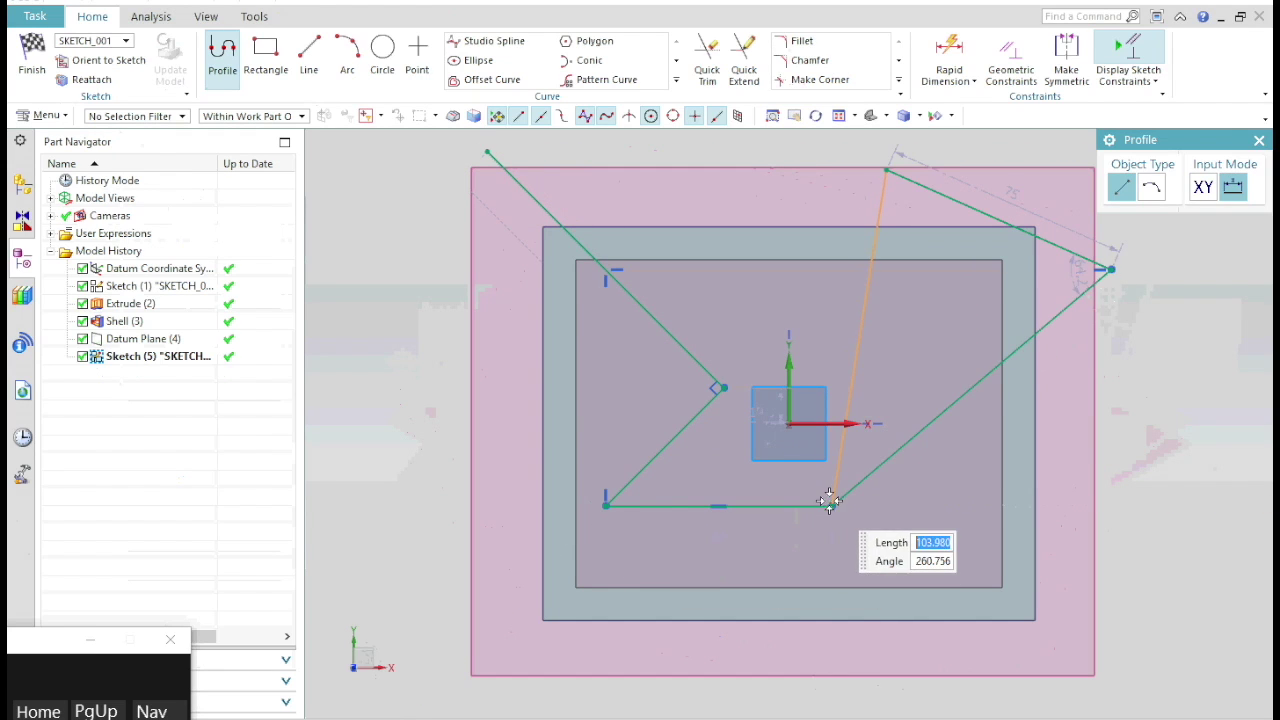
{"action": "left_click", "coordinate": [829, 500]}
{"action": "left_click", "coordinate": [942, 676]}
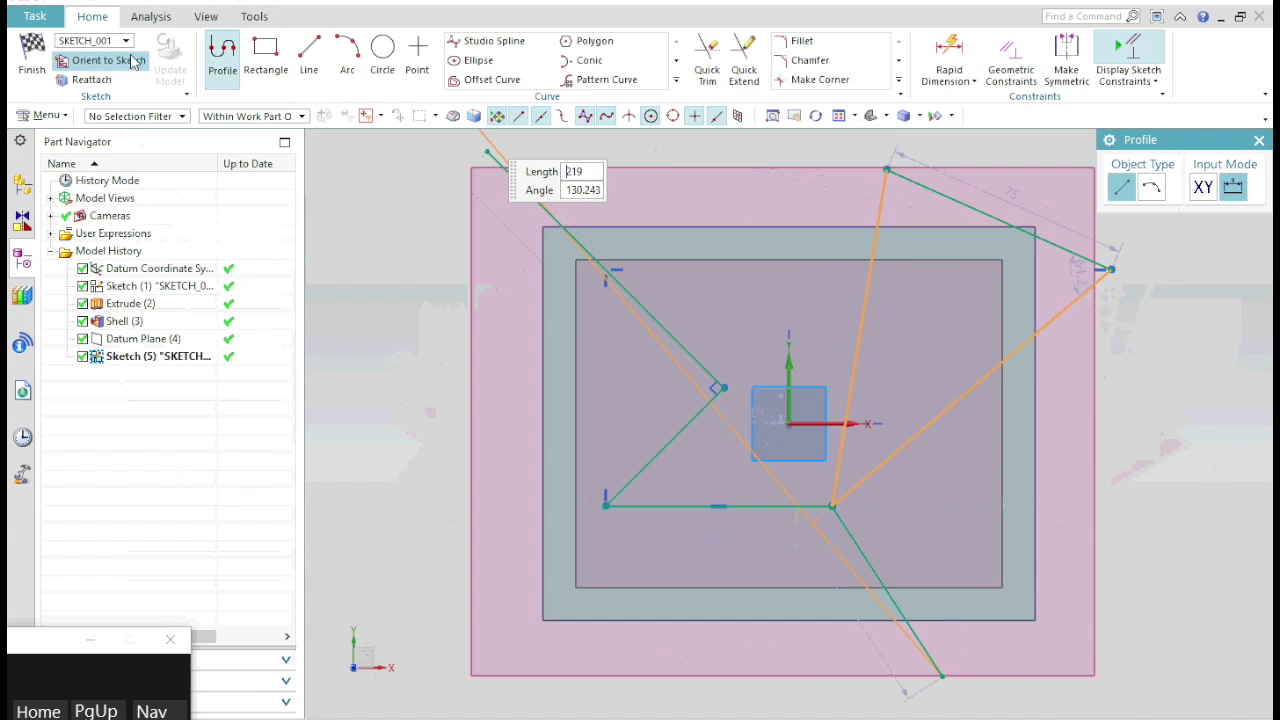
{"action": "left_click", "coordinate": [33, 60]}
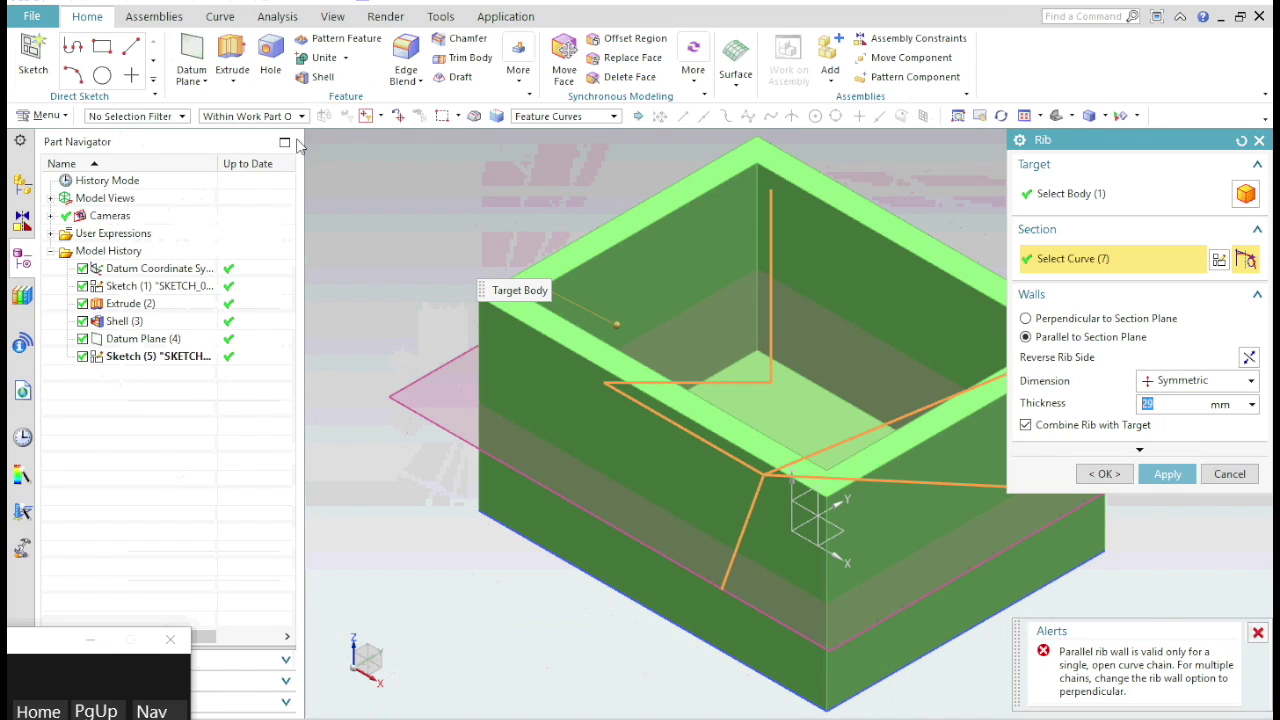
Make the rib walls perpendicular to the section plane, symmetric, and 5 mm thick
{"action": "left_click", "coordinate": [1025, 318]}
{"action": "scroll", "coordinate": [877, 246], "scroll_direction": "down", "scroll_amount": 3}
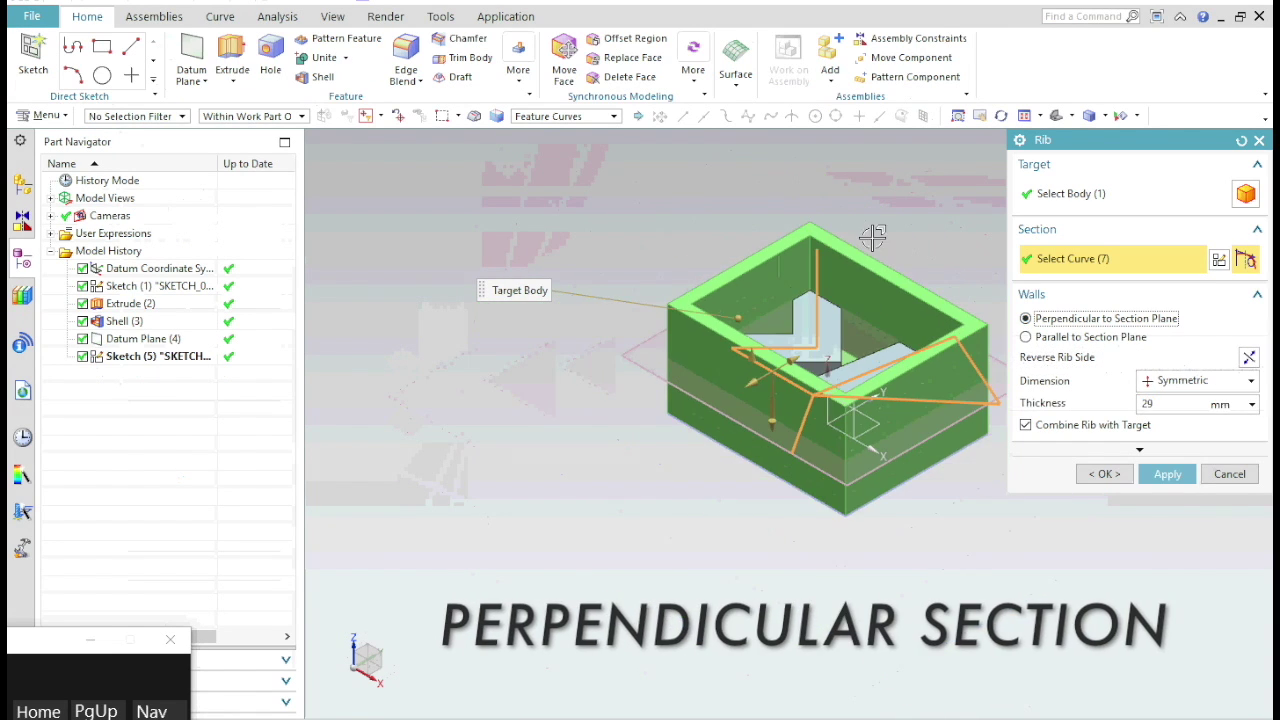
{"action": "middle_click_drag", "start_coordinate": [877, 246], "coordinate": [880, 300]}
{"action": "left_click", "coordinate": [1195, 380]}
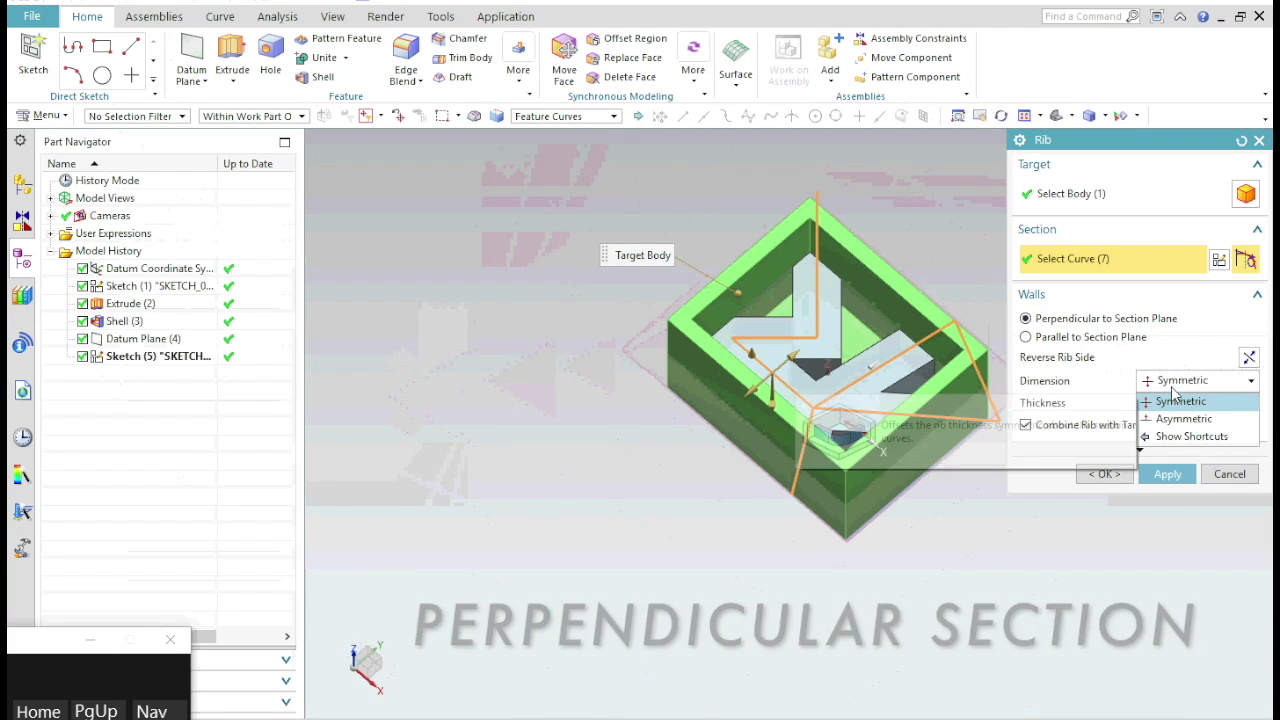
{"action": "left_click", "coordinate": [1175, 400]}
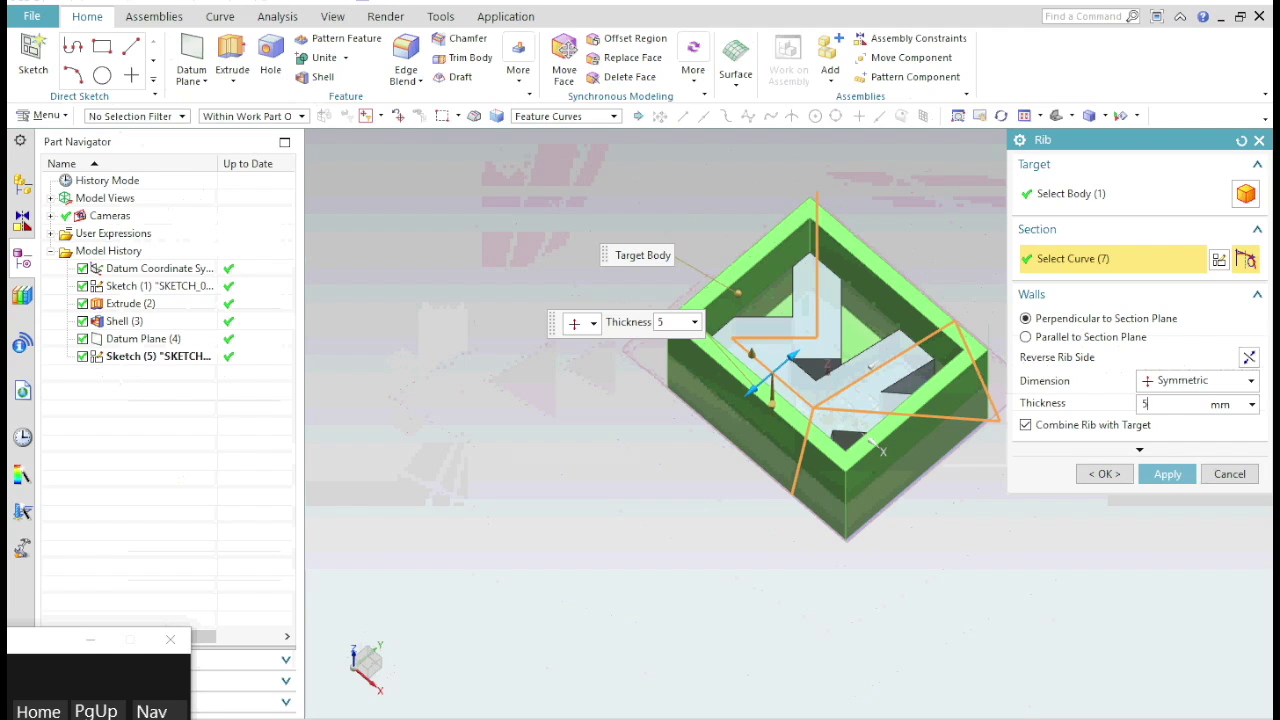
{"action": "double_click", "coordinate": [1173, 403]}
{"action": "scroll", "coordinate": [829, 357], "scroll_direction": "up", "scroll_amount": 5}
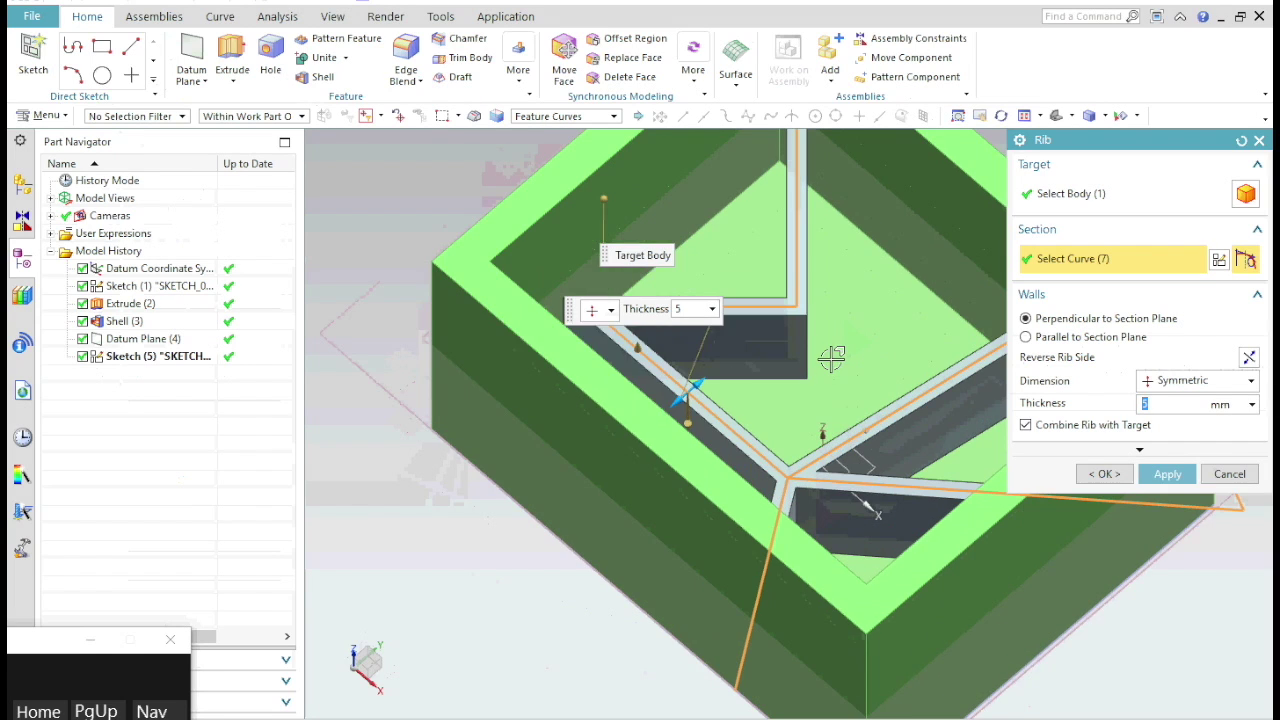
{"action": "middle_click_drag", "start_coordinate": [837, 374], "coordinate": [832, 405]}
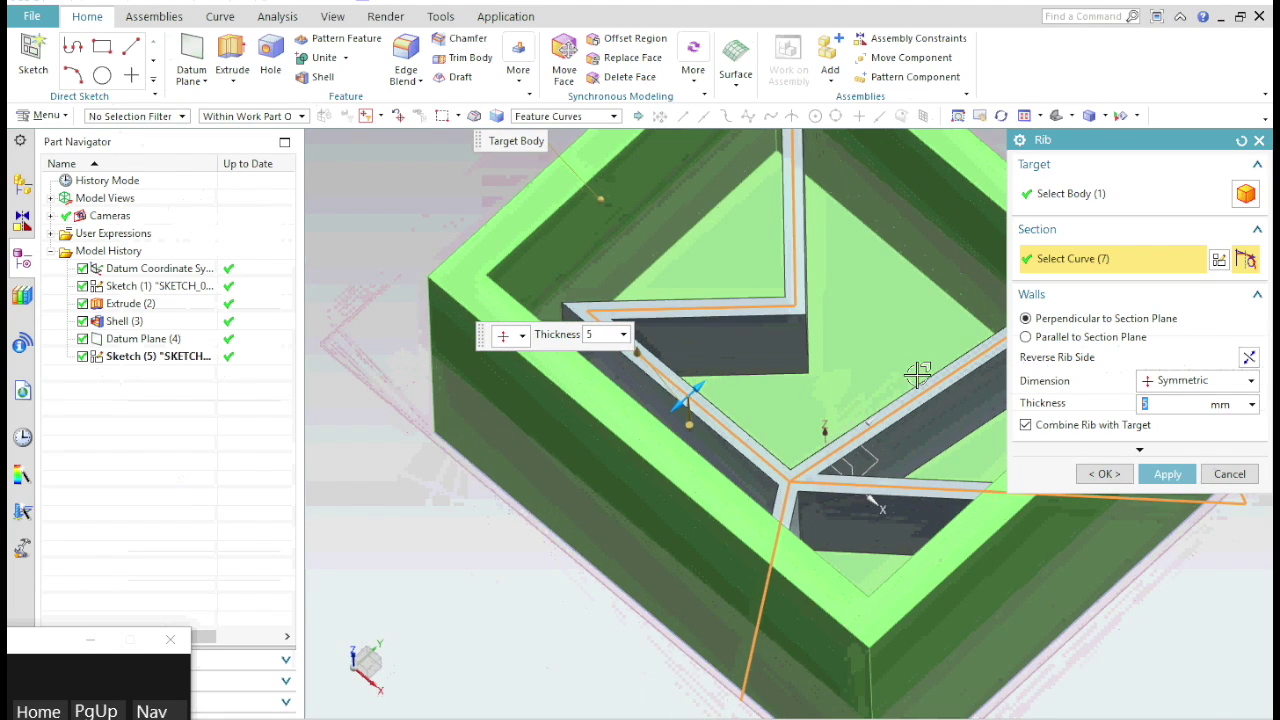
Set the rib draft type to From Cap with a 6° draft angle
{"action": "left_click", "coordinate": [1128, 451]}
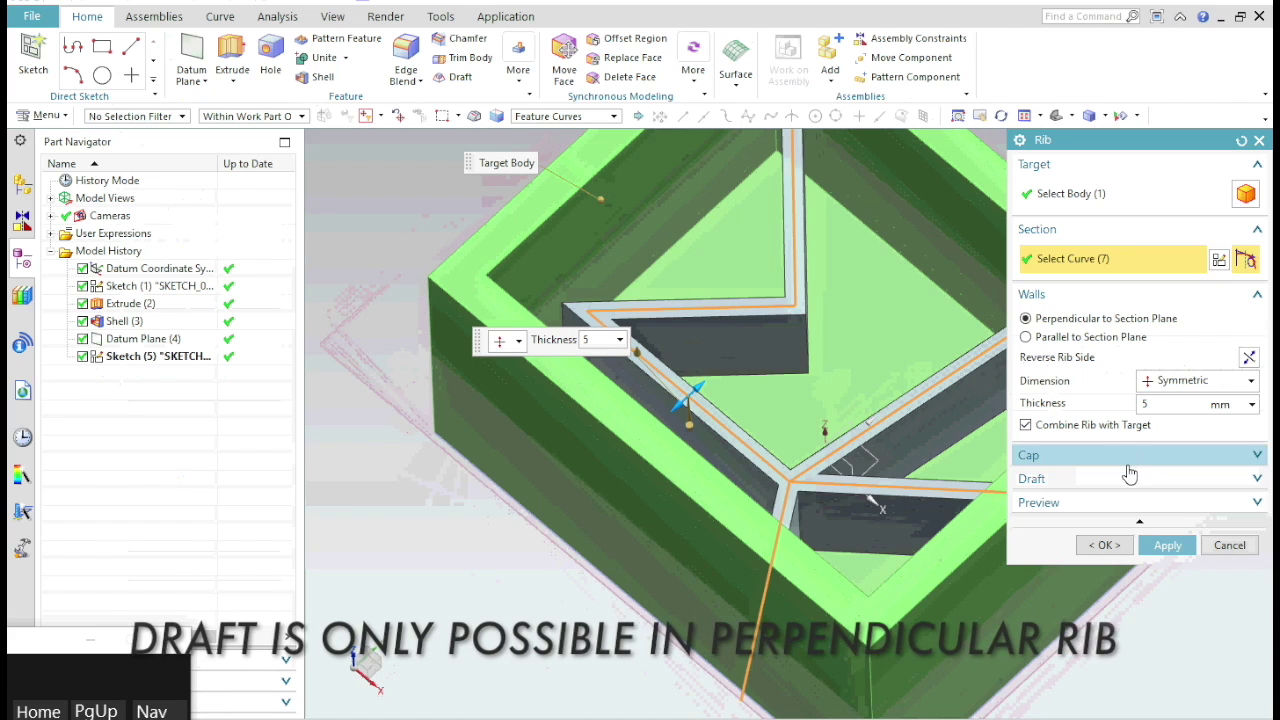
{"action": "left_click", "coordinate": [1129, 480]}
{"action": "left_click", "coordinate": [1160, 505]}
{"action": "left_click", "coordinate": [1162, 538]}
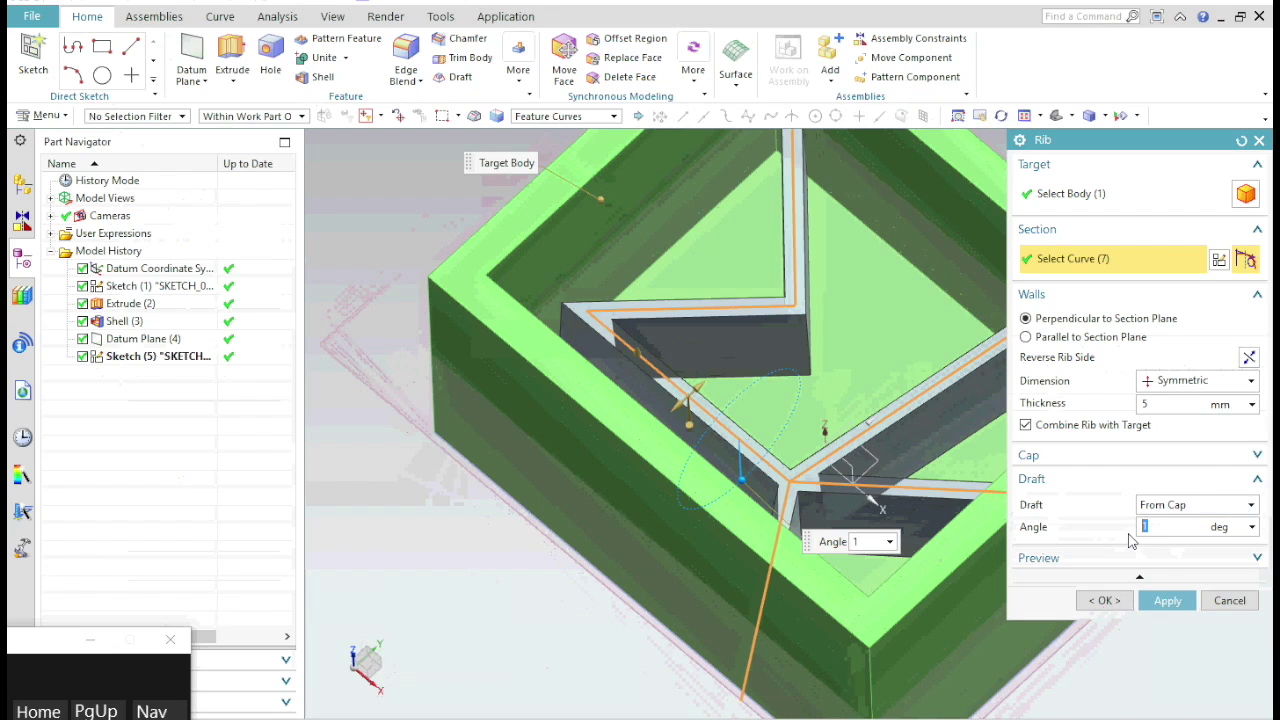
{"action": "key", "text": "Return"}
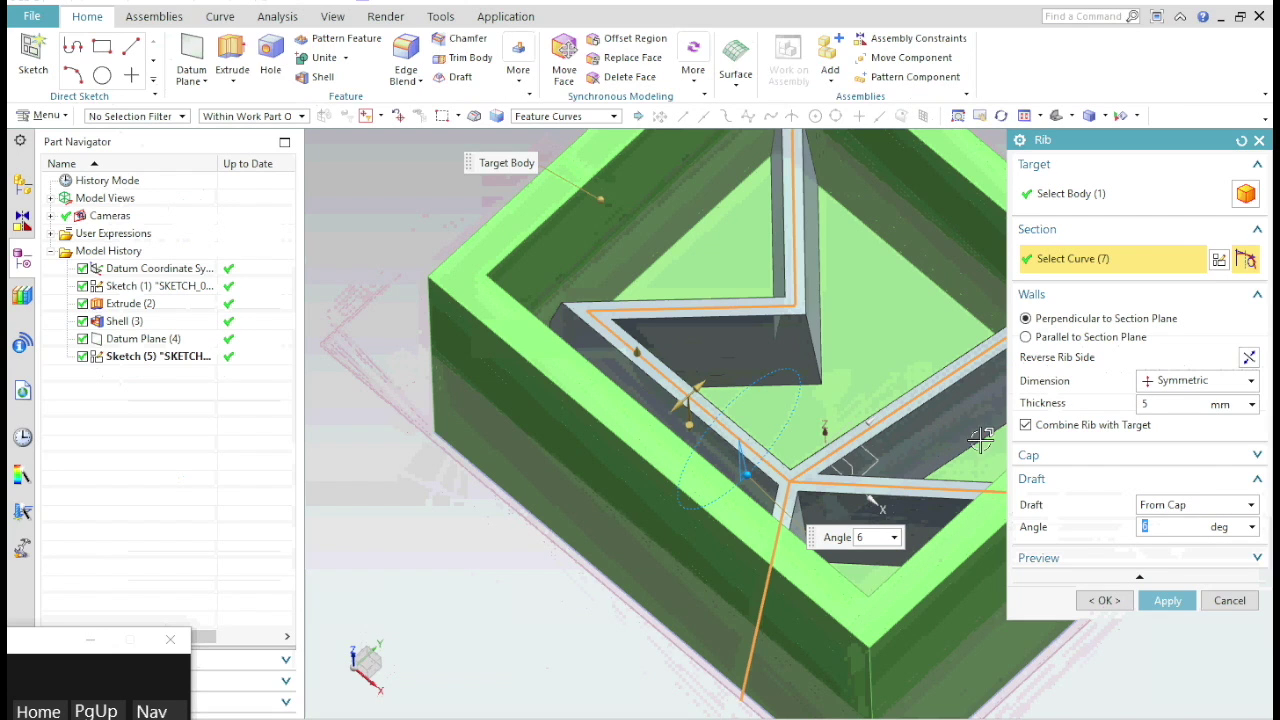
Drag the cap offset to 35 and view the drafted ribs from above
{"action": "mouse_move", "coordinate": [914, 362]}
{"action": "middle_mouse_down"}
{"action": "mouse_move", "coordinate": [829, 363]}
{"action": "mouse_move", "coordinate": [906, 331]}
{"action": "mouse_move", "coordinate": [860, 349]}
{"action": "mouse_move", "coordinate": [889, 382]}
{"action": "mouse_move", "coordinate": [909, 340]}
{"action": "mouse_move", "coordinate": [904, 373]}
{"action": "middle_mouse_up"}
{"action": "scroll", "coordinate": [894, 354], "scroll_direction": "up", "scroll_amount": 2}
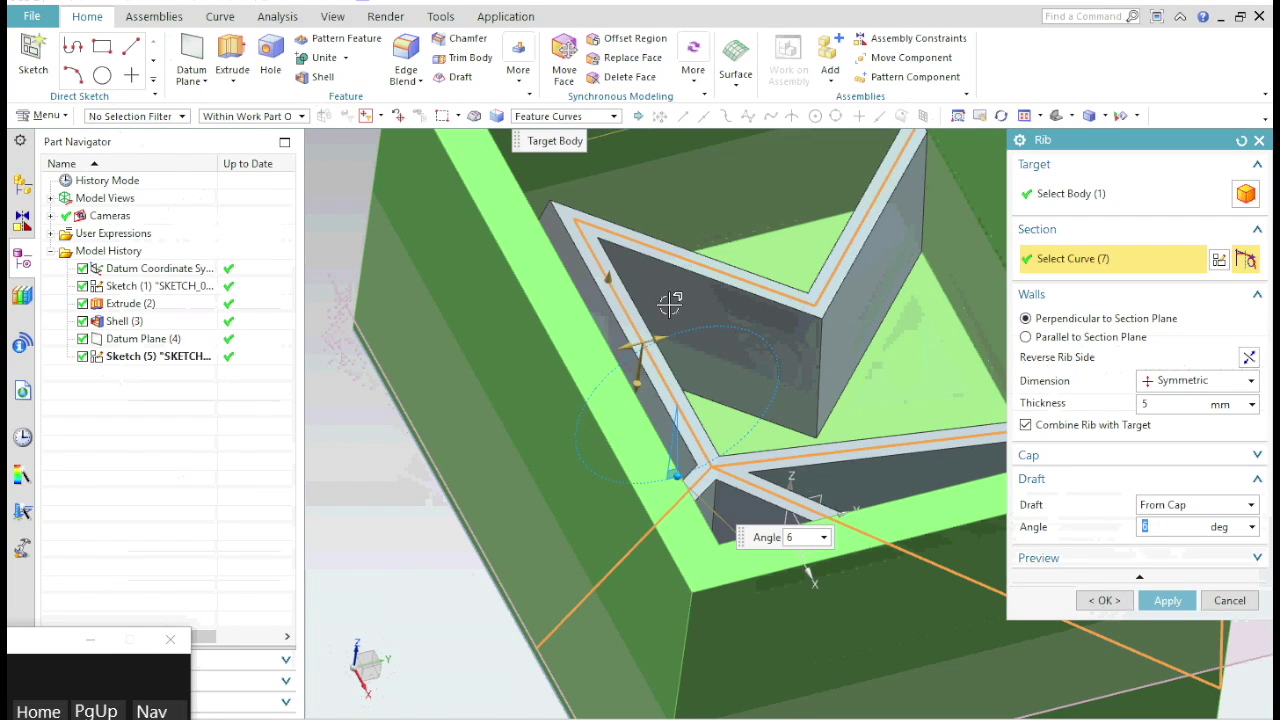
{"action": "scroll", "coordinate": [612, 274], "scroll_direction": "down", "scroll_amount": 5}
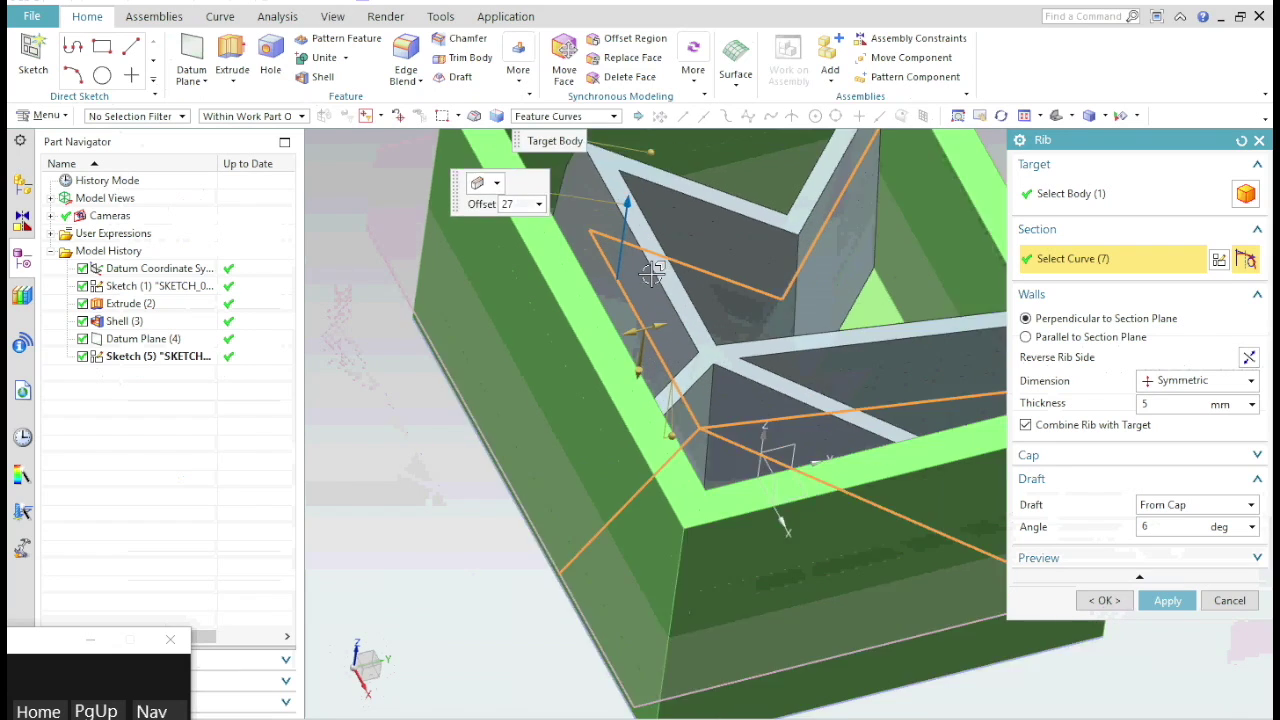
{"action": "left_click_drag", "start_coordinate": [645, 192], "coordinate": [645, 315]}
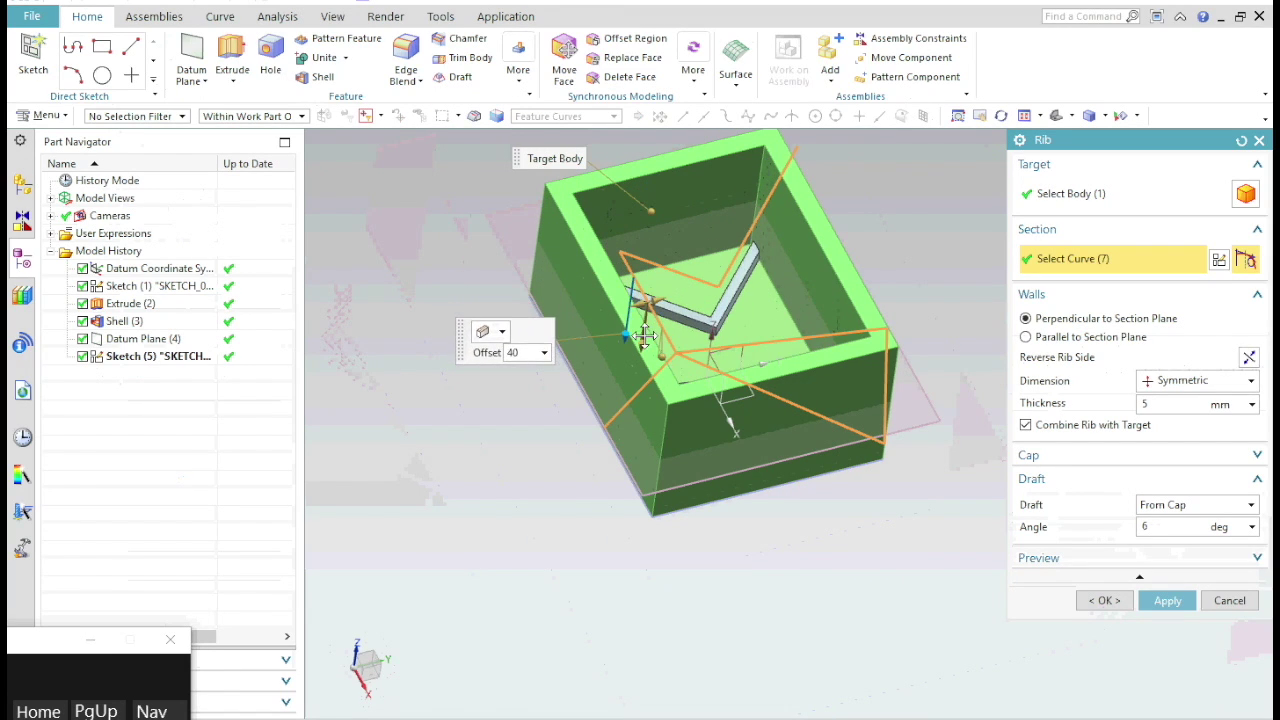
{"action": "mouse_move", "coordinate": [645, 335]}
{"action": "middle_mouse_down"}
{"action": "mouse_move", "coordinate": [660, 292]}
{"action": "mouse_move", "coordinate": [631, 316]}
{"action": "middle_mouse_up"}
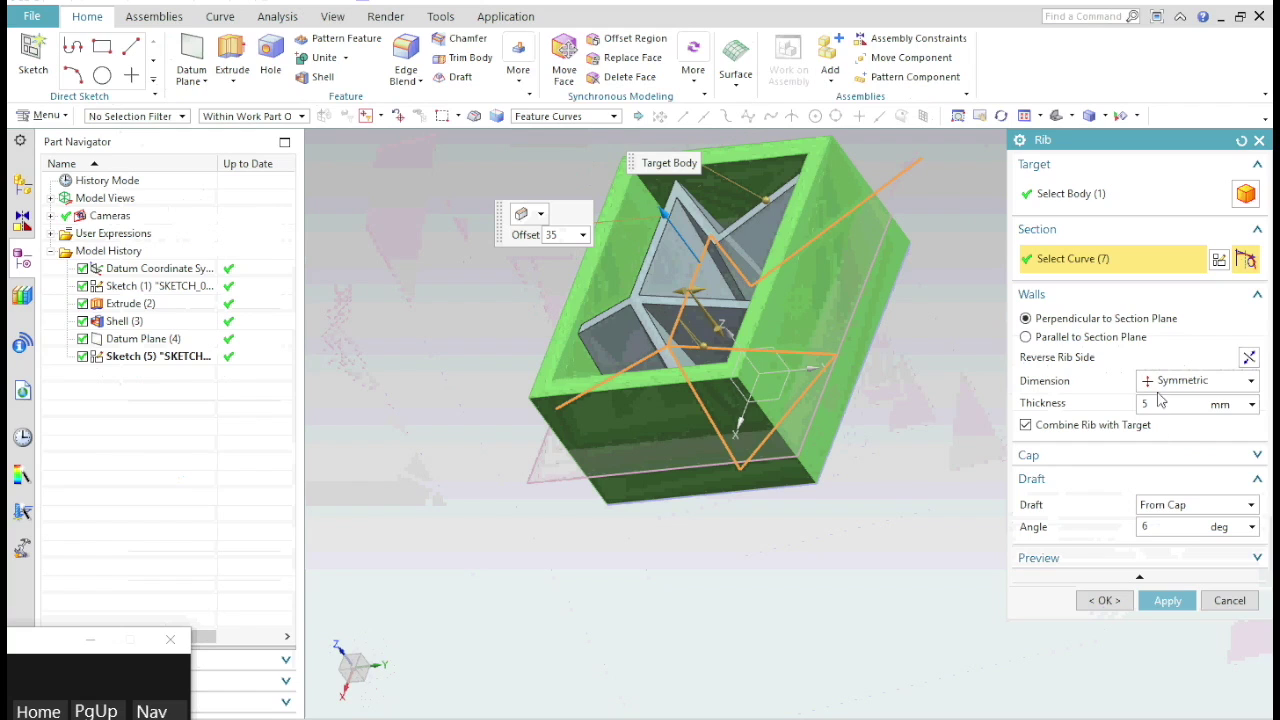
{"action": "left_click", "coordinate": [1169, 453]}
Preview cap offsets of 0, 10 and -10, settling back on 10
{"action": "left_click", "coordinate": [1177, 506]}
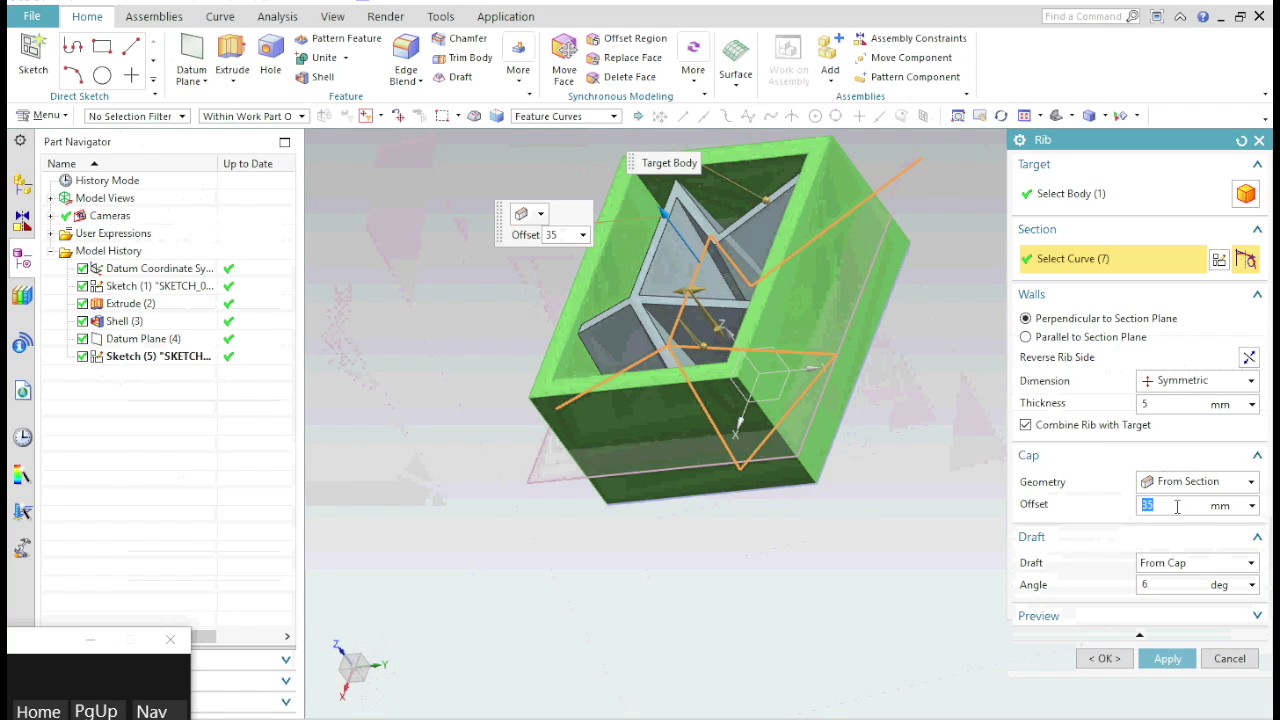
{"action": "key", "text": "Return"}
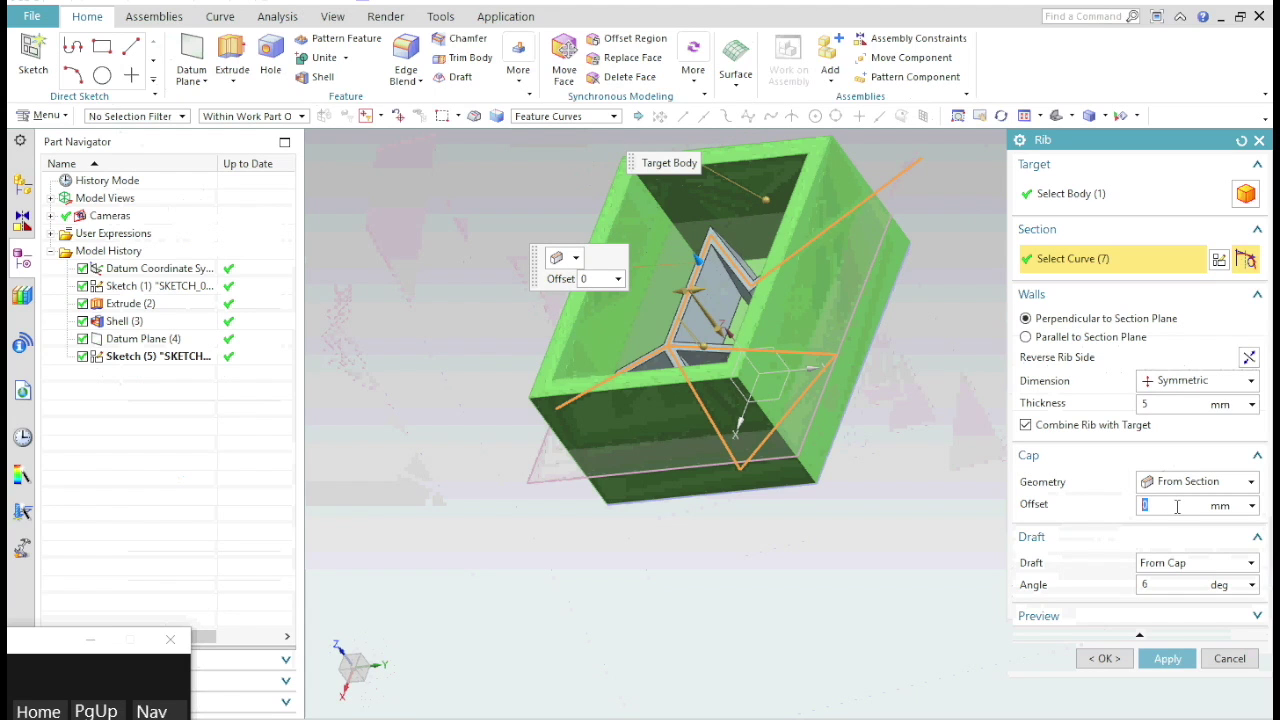
{"action": "middle_click_drag", "start_coordinate": [928, 488], "coordinate": [990, 472]}
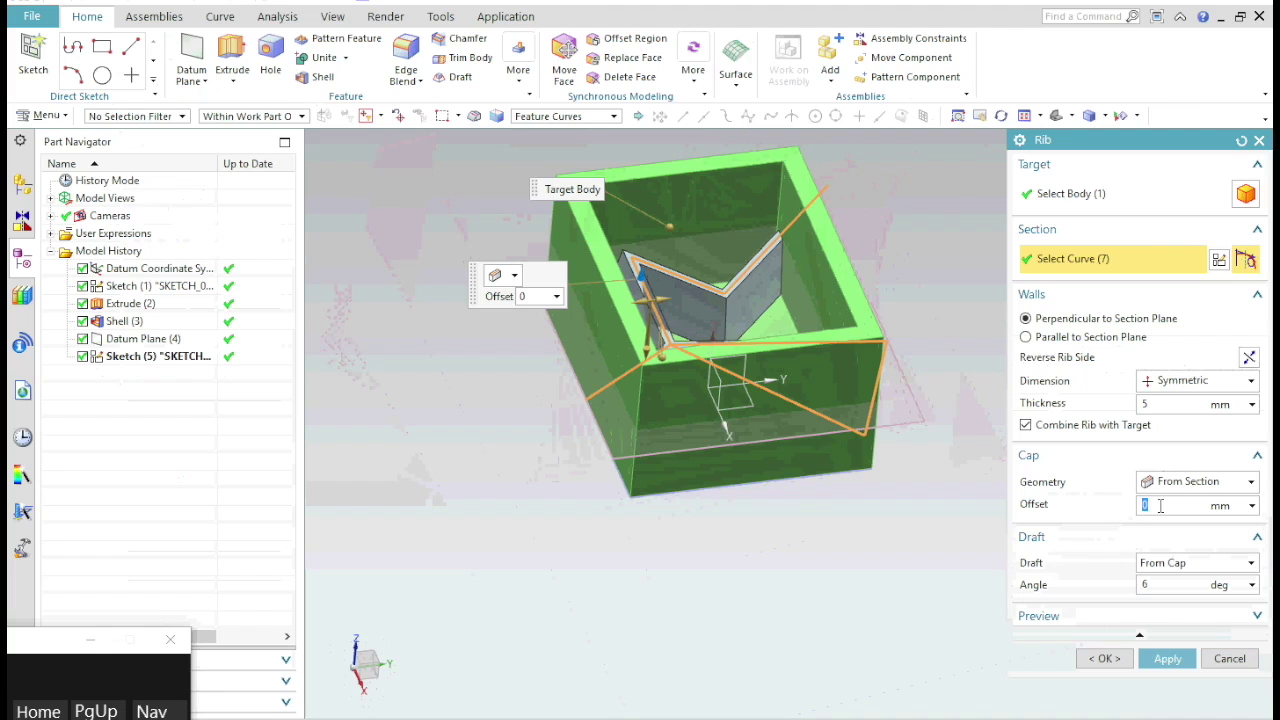
{"action": "key", "text": "Return"}
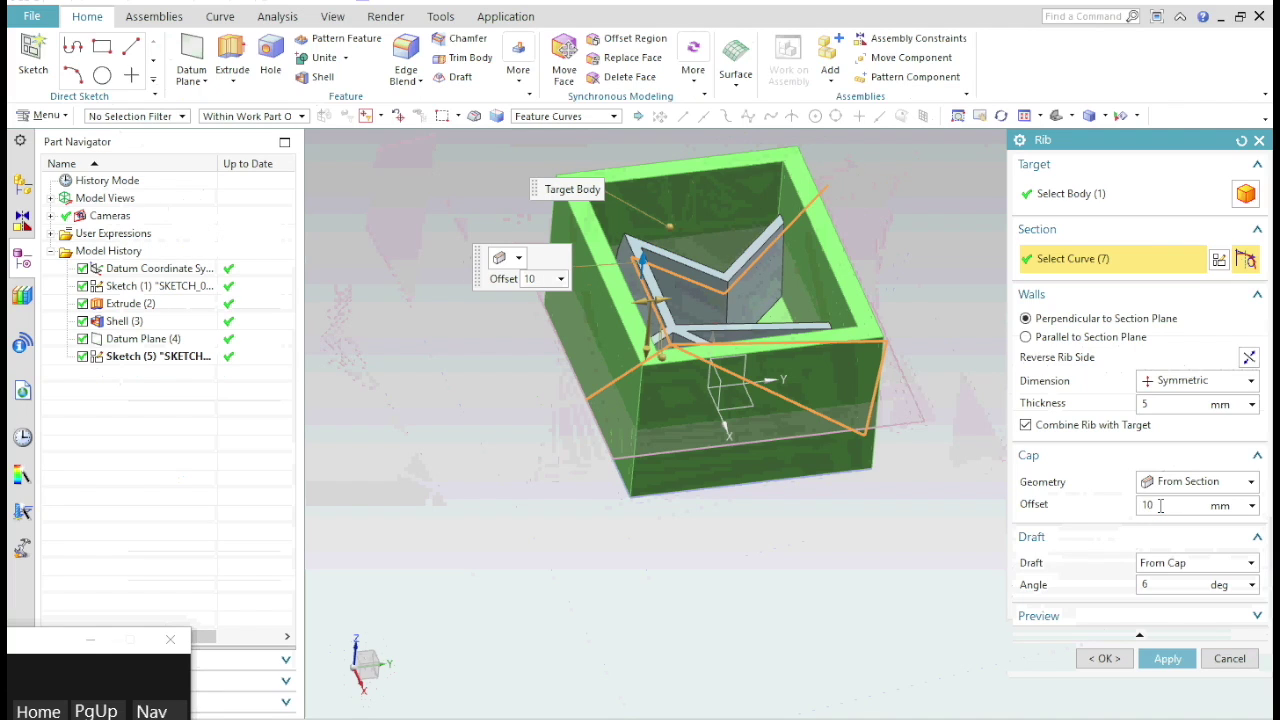
{"action": "key", "text": "Return"}
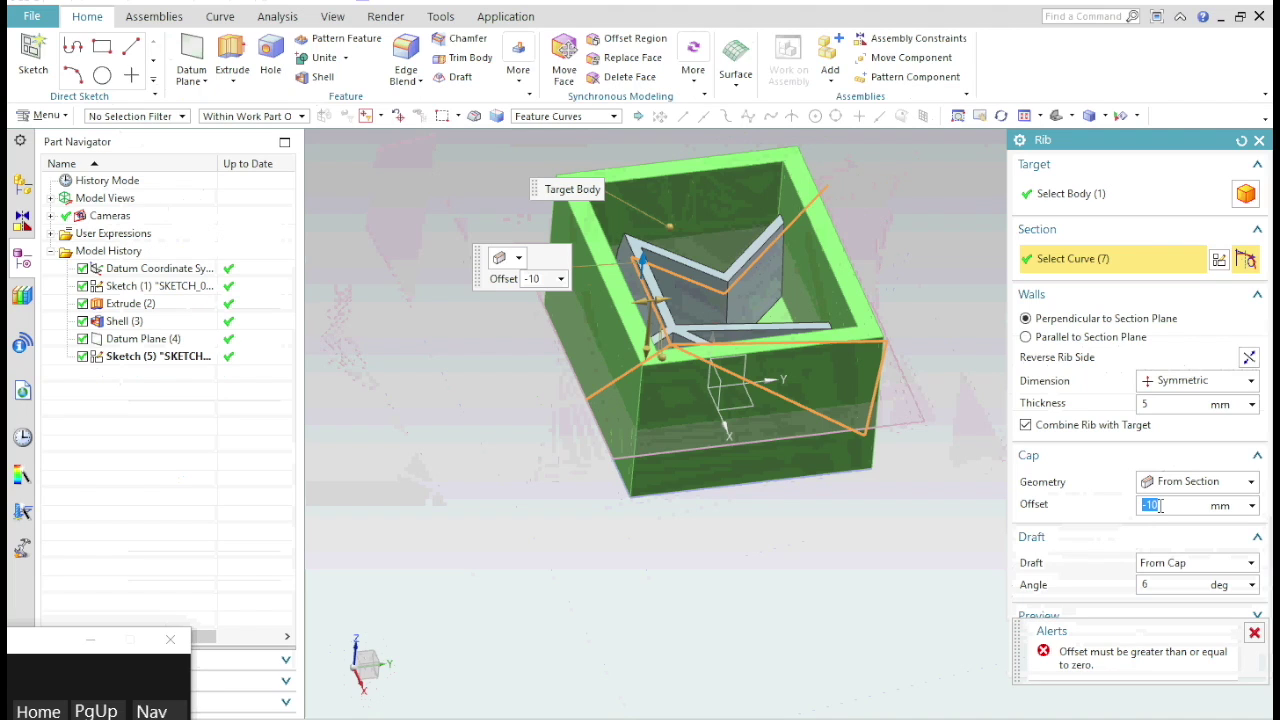
{"action": "key", "text": "Return"}
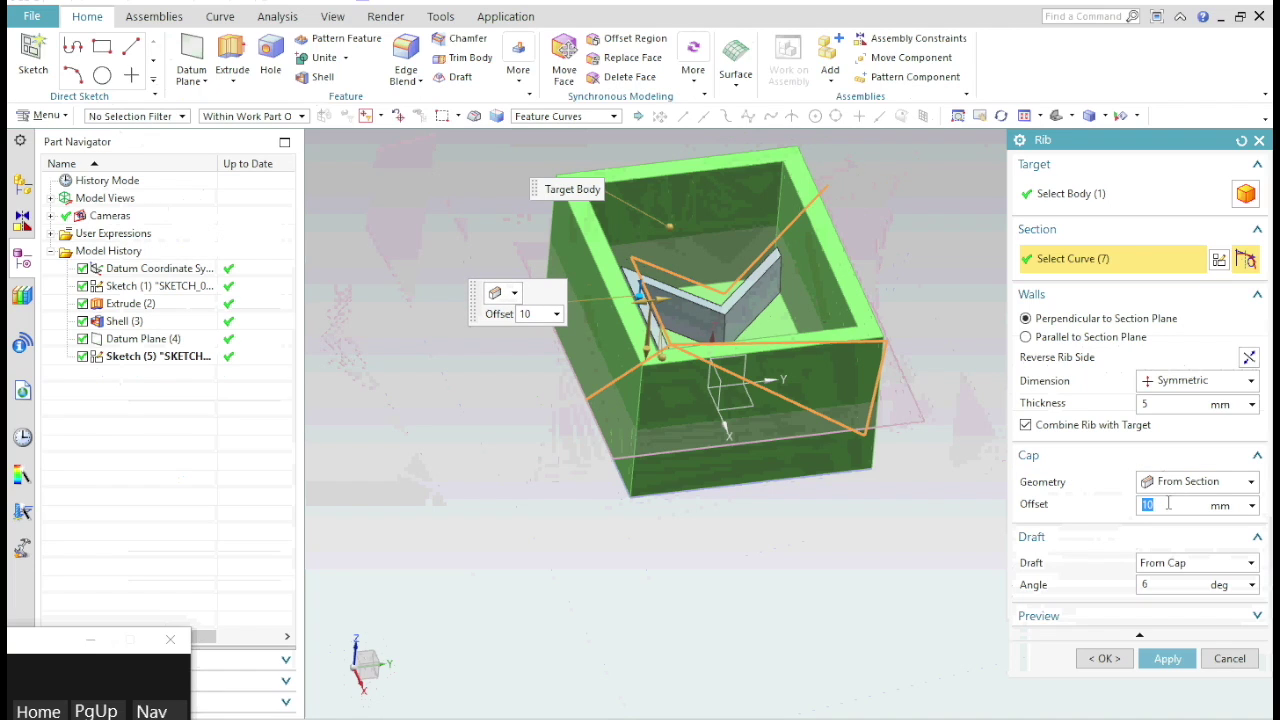
Set the cap offset to 20, then 25, and apply to create Rib (5)
{"action": "type", "text": "20"}
{"action": "key", "text": "Return"}
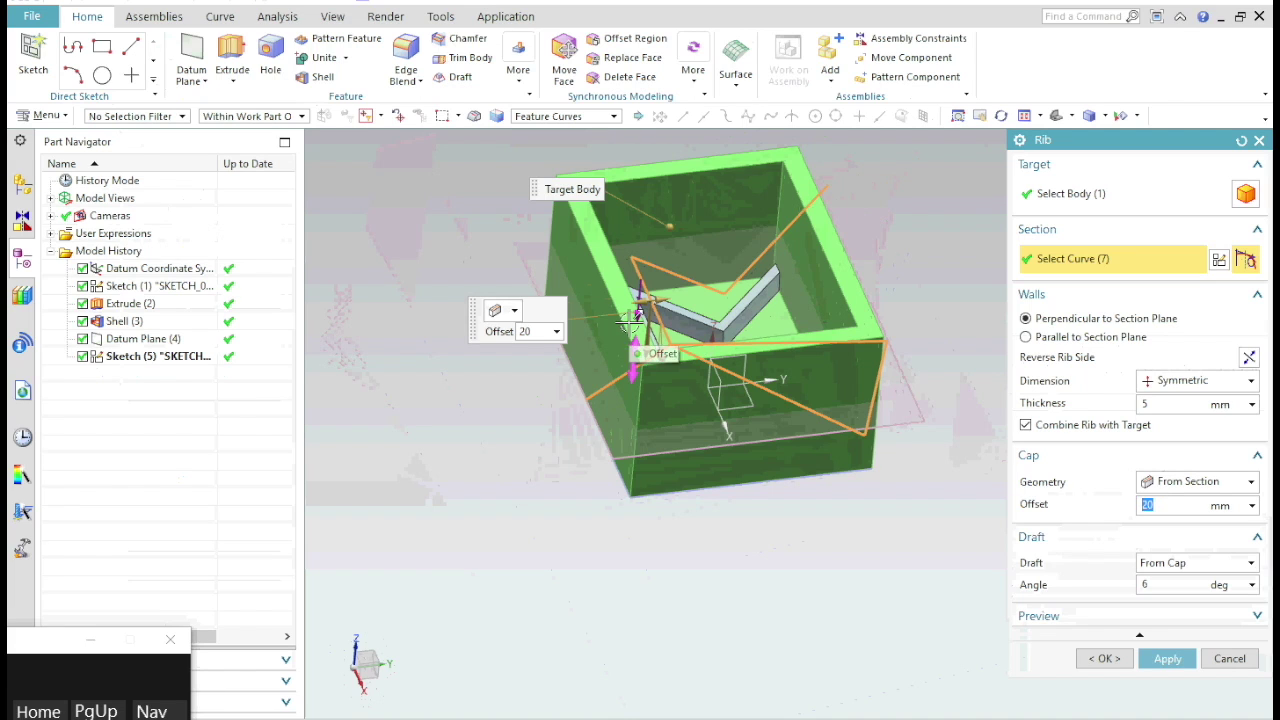
{"action": "type", "text": "25"}
{"action": "key", "text": "Return"}
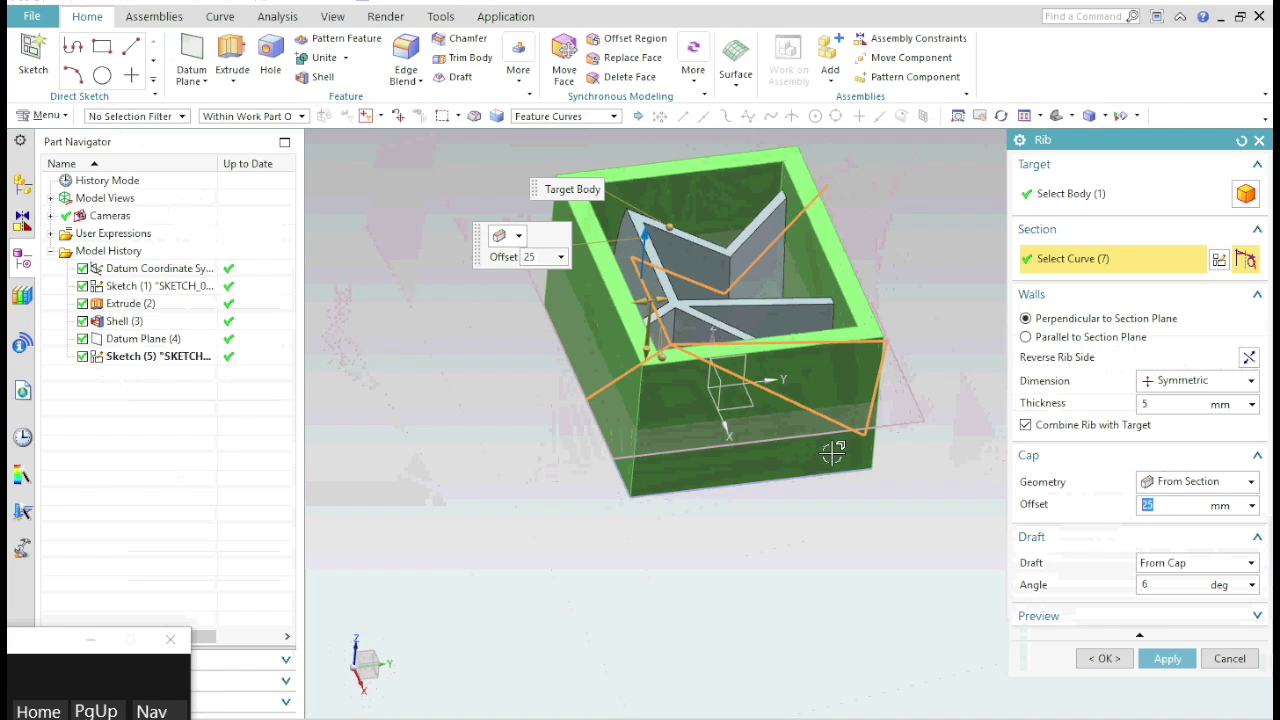
{"action": "left_click", "coordinate": [1168, 658]}
Cancel out of the Rib dialog, leaving Rib (5) in the box
{"action": "left_click", "coordinate": [1212, 658]}
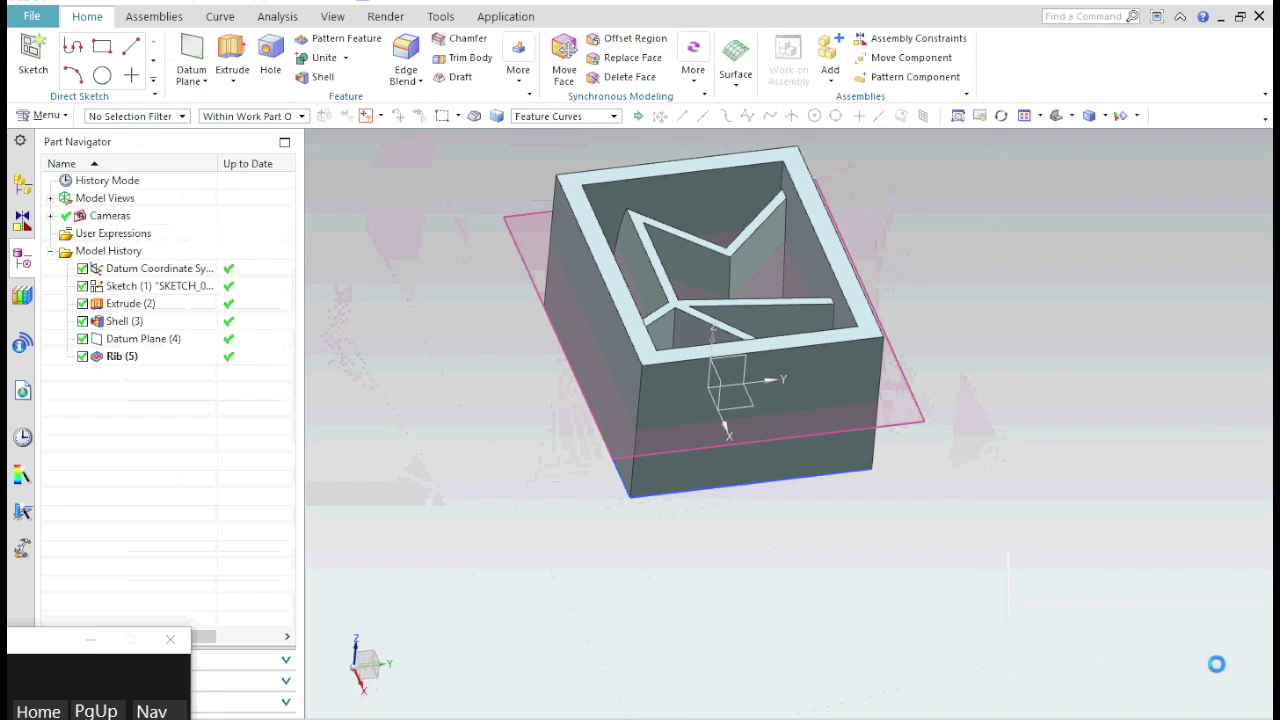